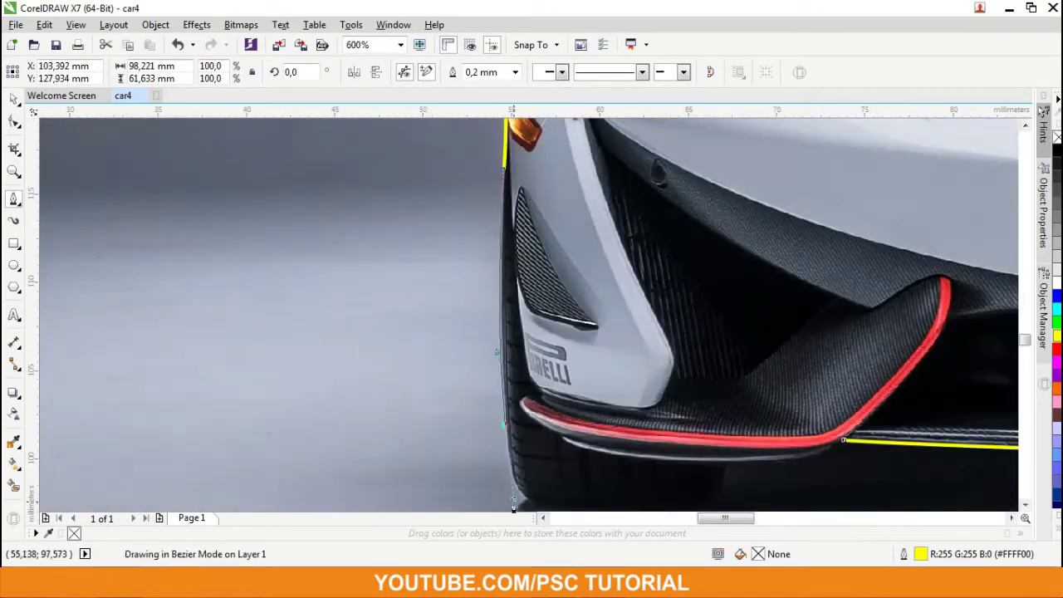
Step: Extend the yellow outline down the car's edge and around the headlight tip
left_click_drag(514, 505, 636, 445)
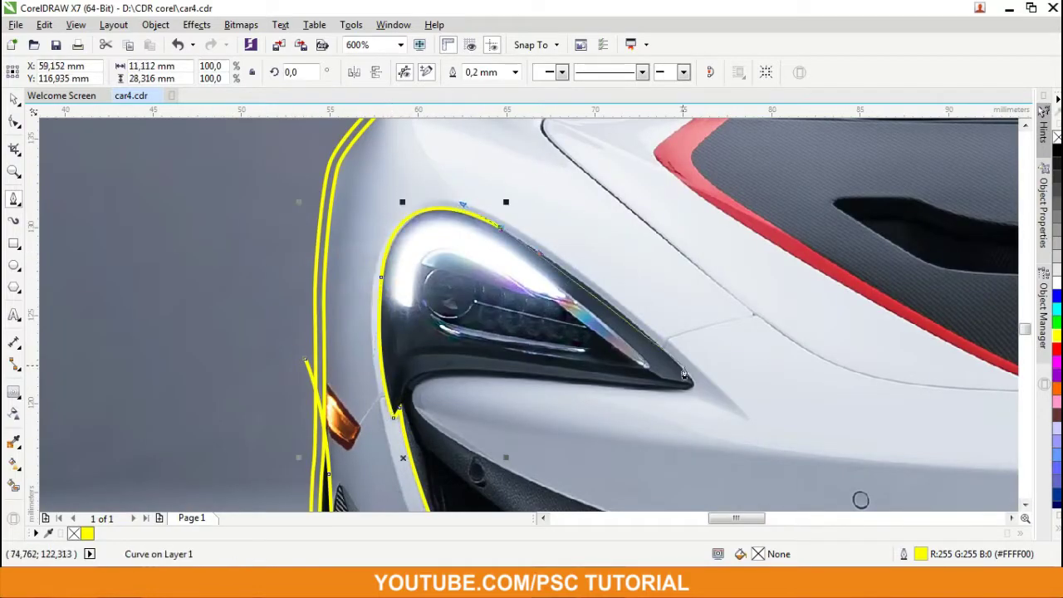
scroll(684, 374, "up", 2)
left_click_drag(684, 374, 718, 432)
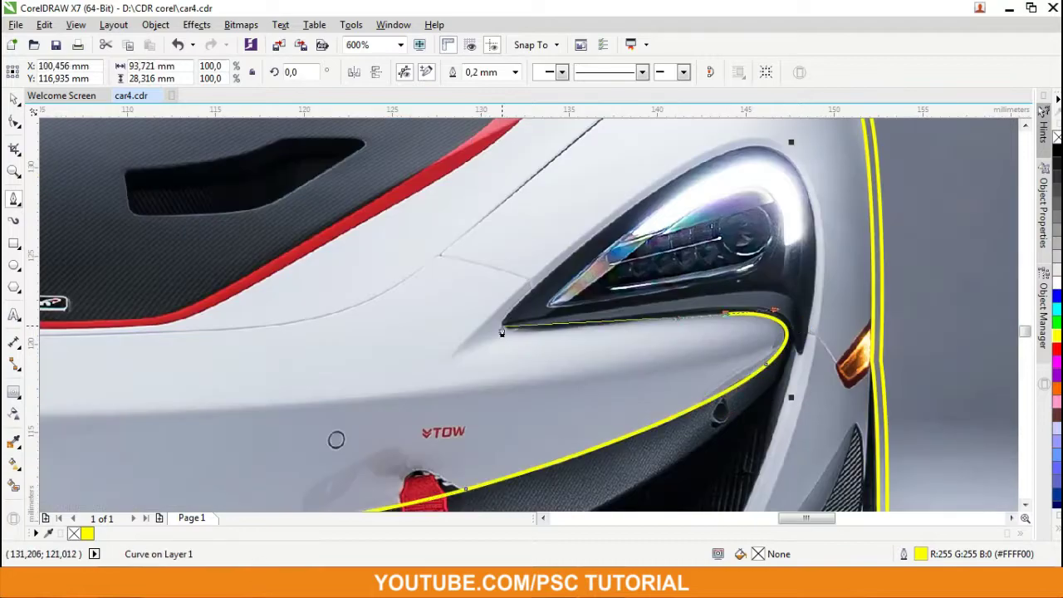
left_click_drag(501, 333, 510, 342)
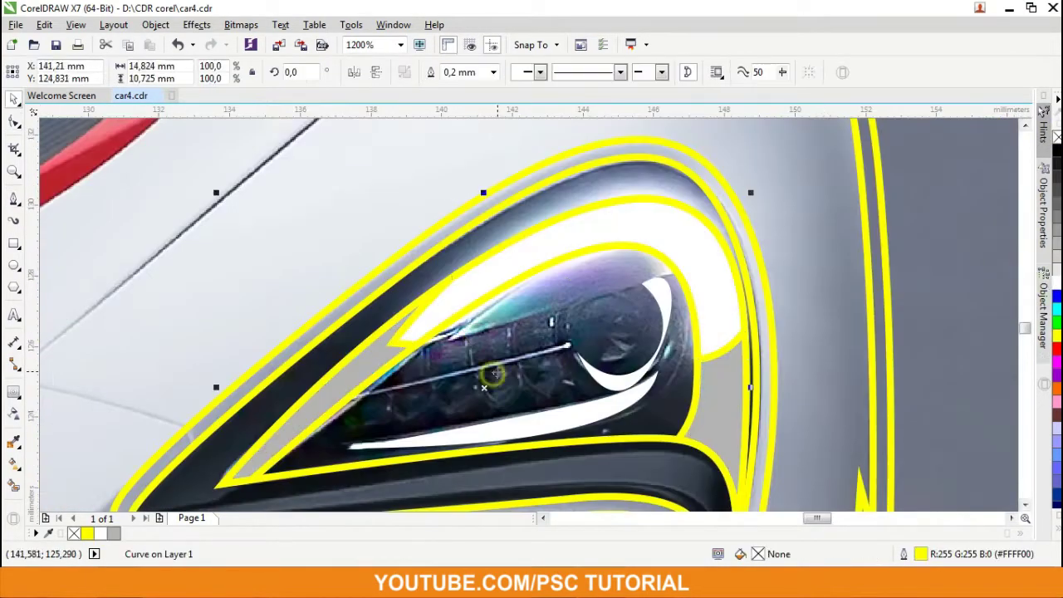
Step: Fill the inner headlight shape grey and add an inner contour ring to the sensor circle
left_click(1056, 249)
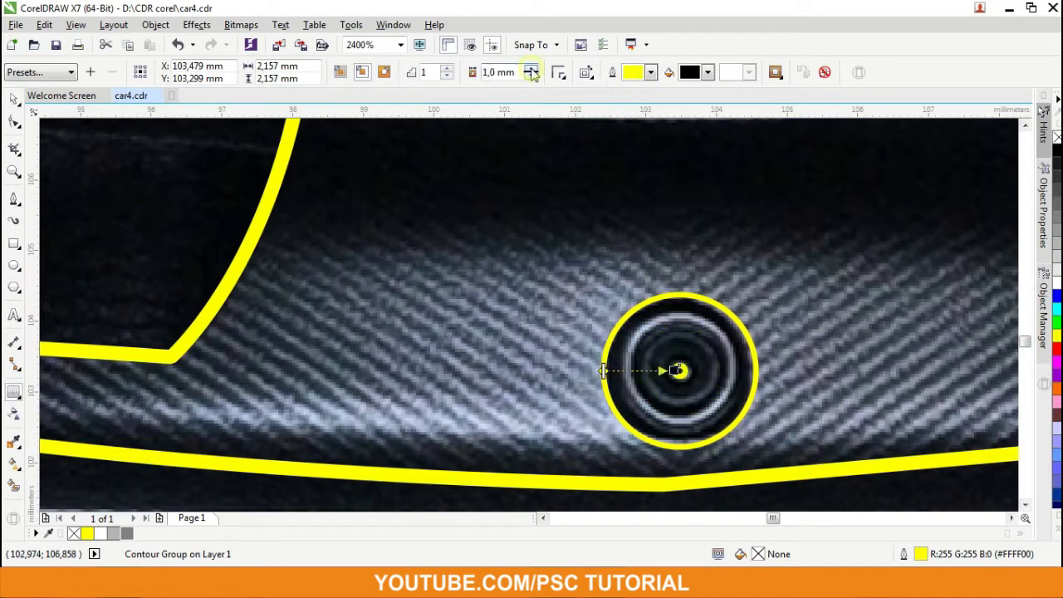
key("Return")
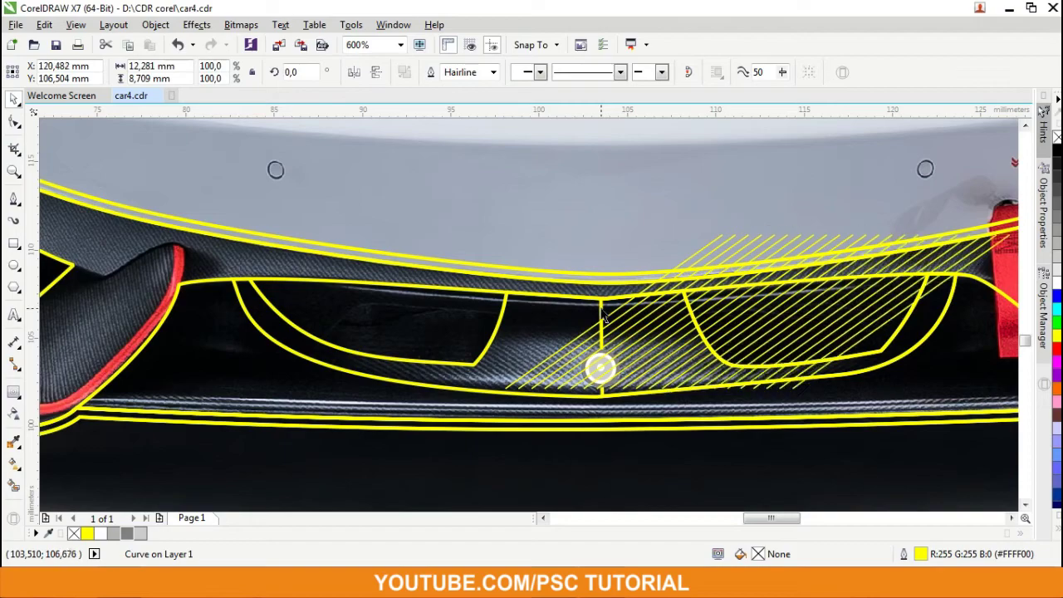
Step: Select the hatch group and bumper intake curve, then undo the first clipping attempt
scroll(613, 392, "up", 2)
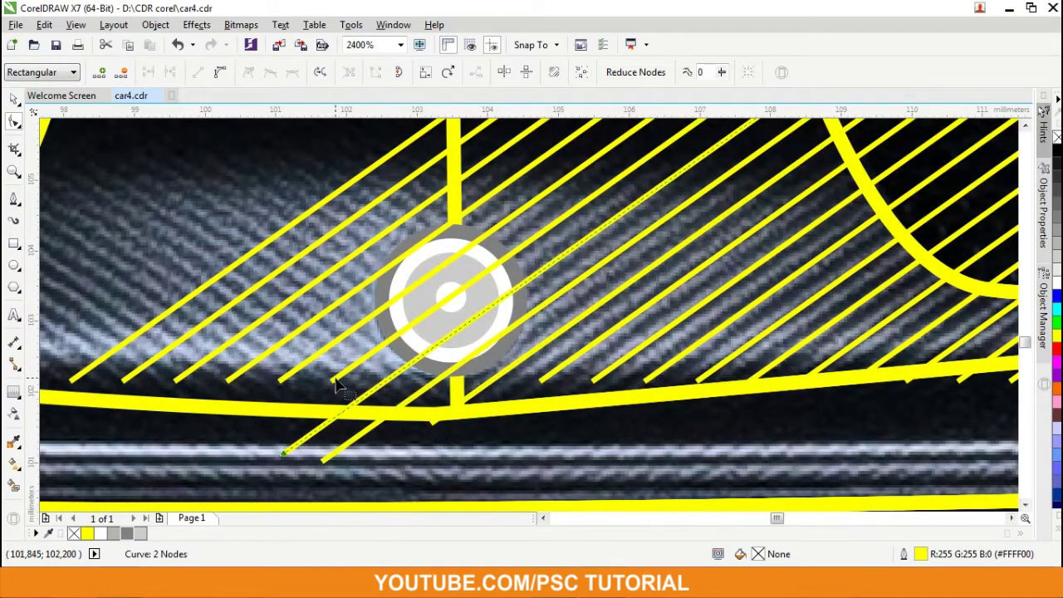
scroll(416, 397, "down", 1)
scroll(438, 413, "up", 1)
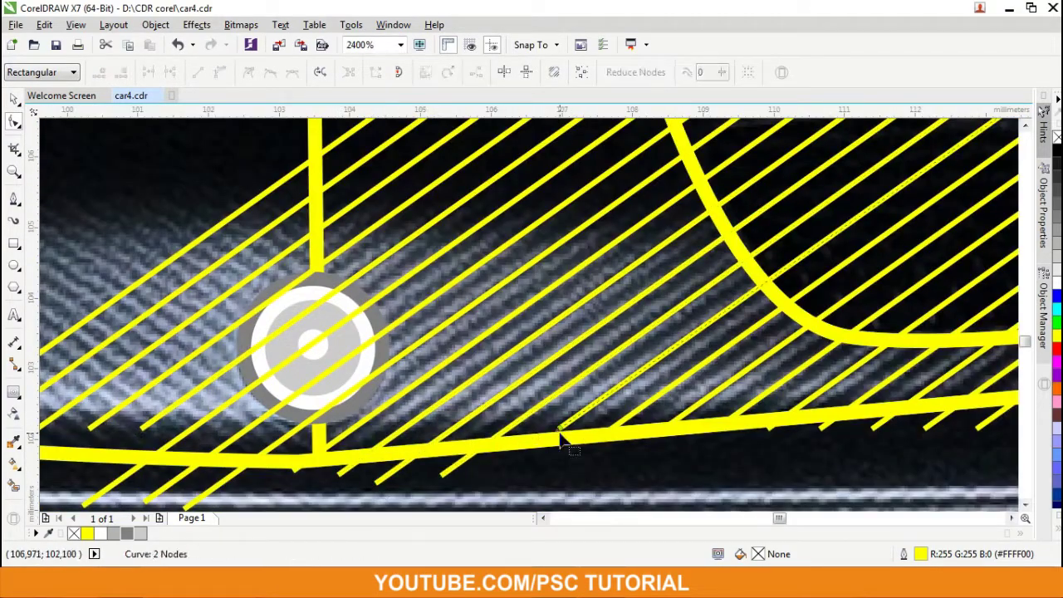
key("space")
scroll(562, 444, "down", 5)
scroll(559, 457, "down", 2)
scroll(557, 470, "up", 1)
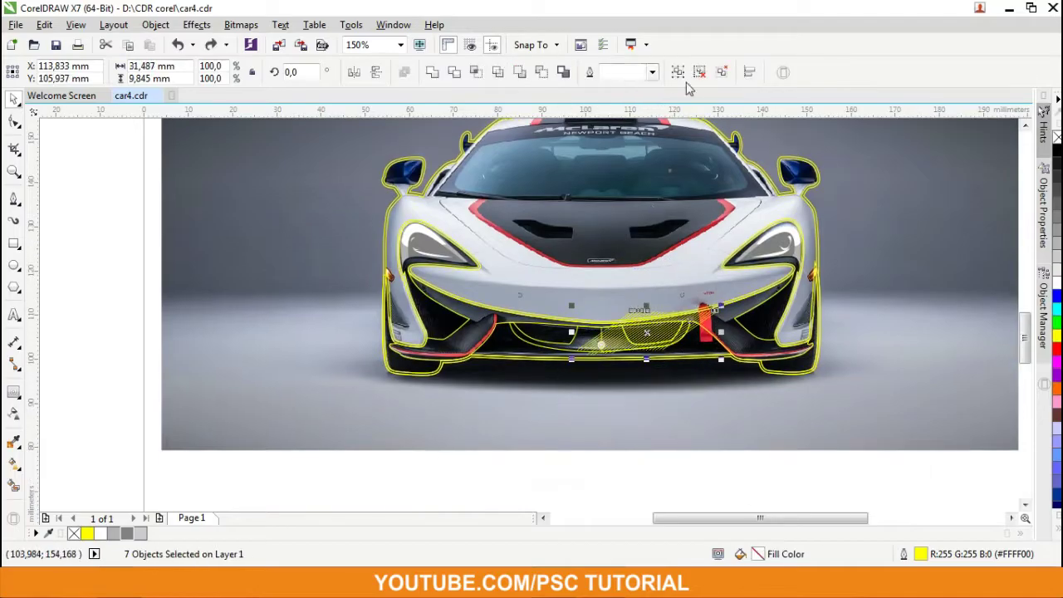
scroll(462, 420, "up", 2)
scroll(634, 268, "up", 2)
scroll(633, 268, "down", 1)
scroll(633, 392, "down", 1)
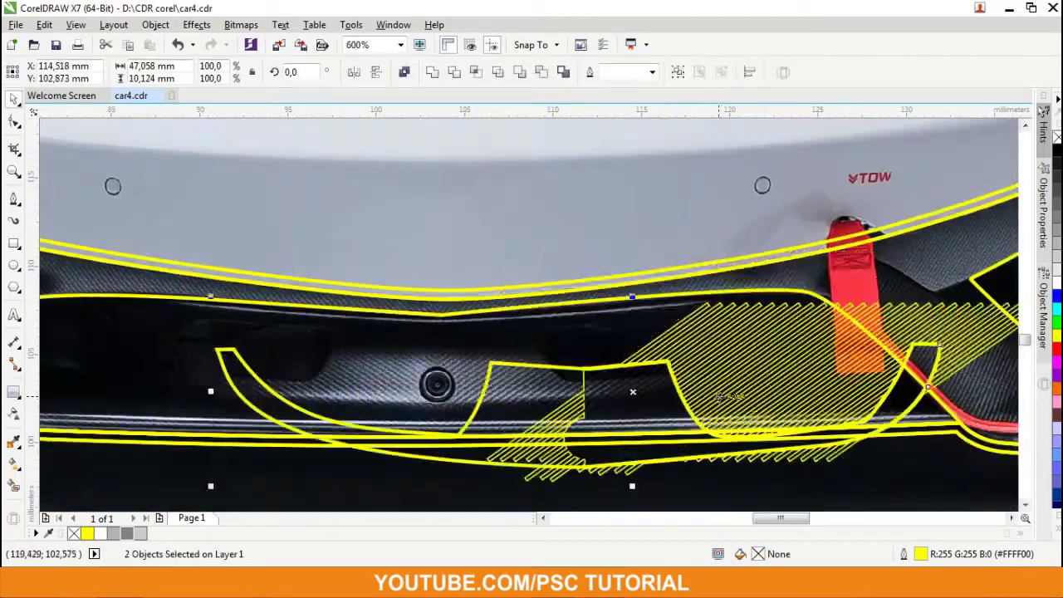
left_click(633, 393)
scroll(751, 285, "up", 2)
scroll(600, 190, "down", 3)
scroll(526, 330, "up", 2)
scroll(678, 446, "down", 1)
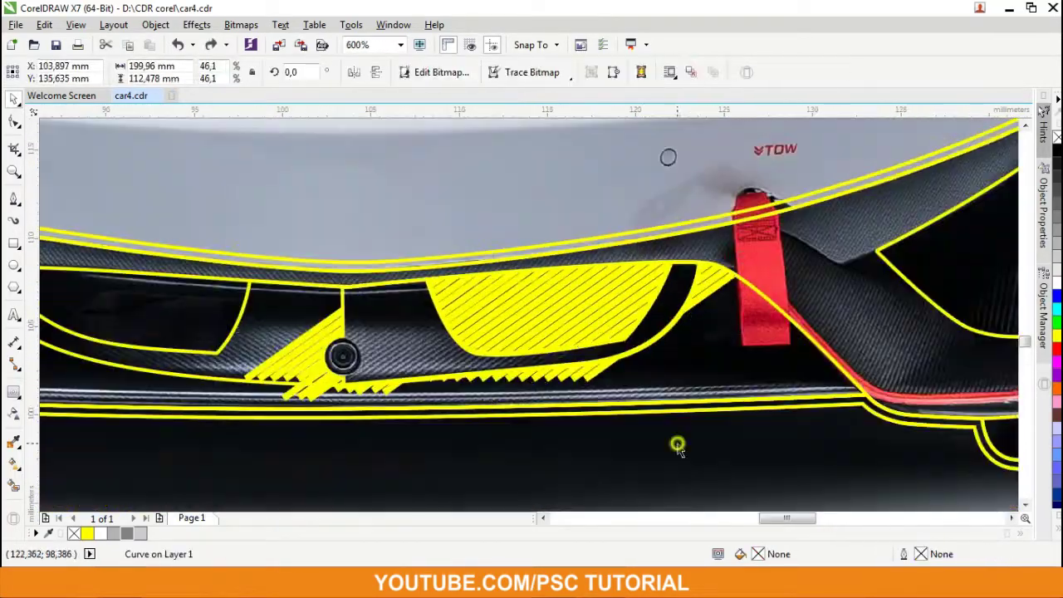
key("ctrl+z")
Step: Try selecting the individual right intake panel curves, undoing a stray hatch change
scroll(712, 213, "up", 1)
scroll(706, 218, "down", 1)
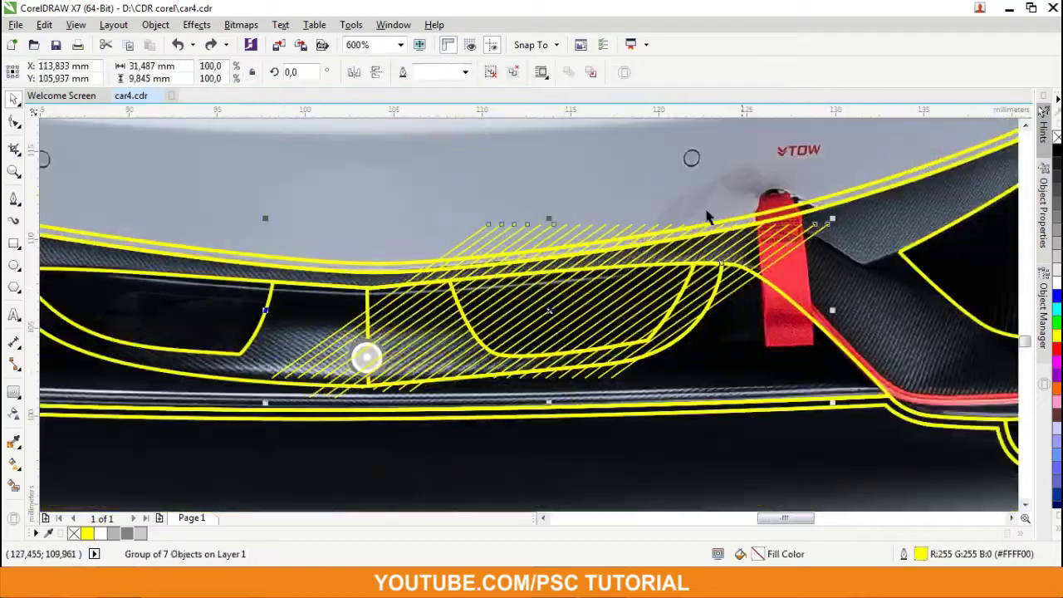
left_click(367, 358)
scroll(363, 357, "up", 2)
scroll(333, 415, "down", 2)
scroll(378, 347, "down", 1)
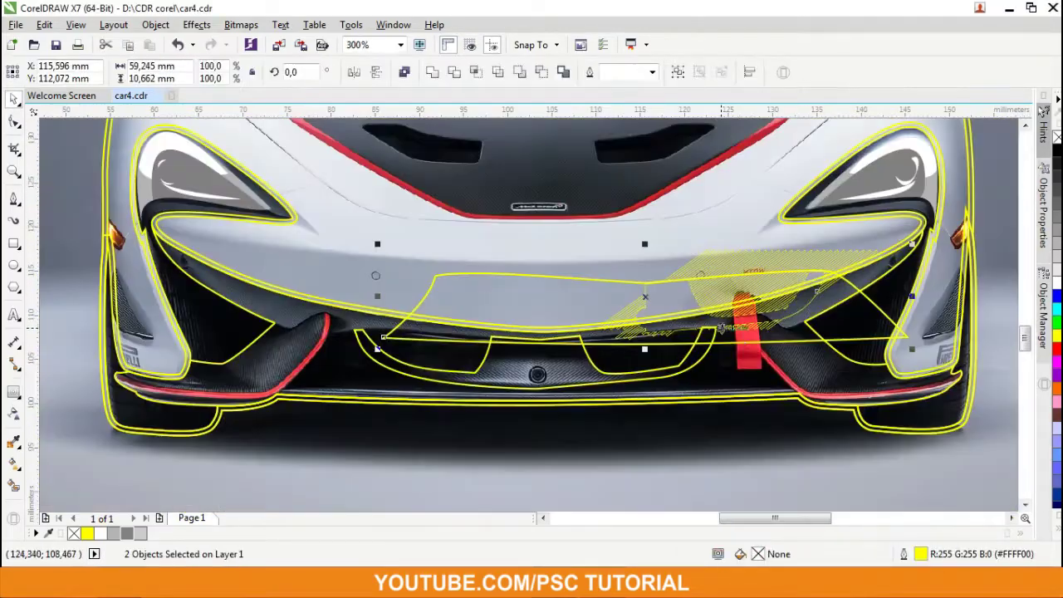
scroll(593, 167, "up", 2)
right_click(593, 161)
left_click(600, 375)
scroll(600, 375, "down", 1)
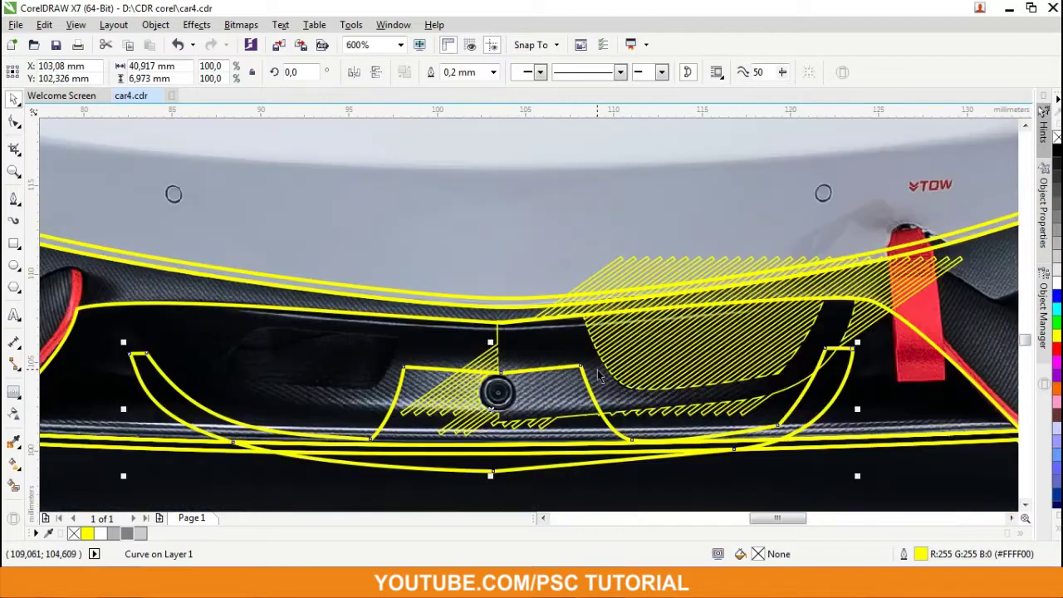
key("ctrl+z")
scroll(590, 391, "up", 1)
left_click(403, 427)
scroll(609, 407, "down", 1)
left_click(509, 394)
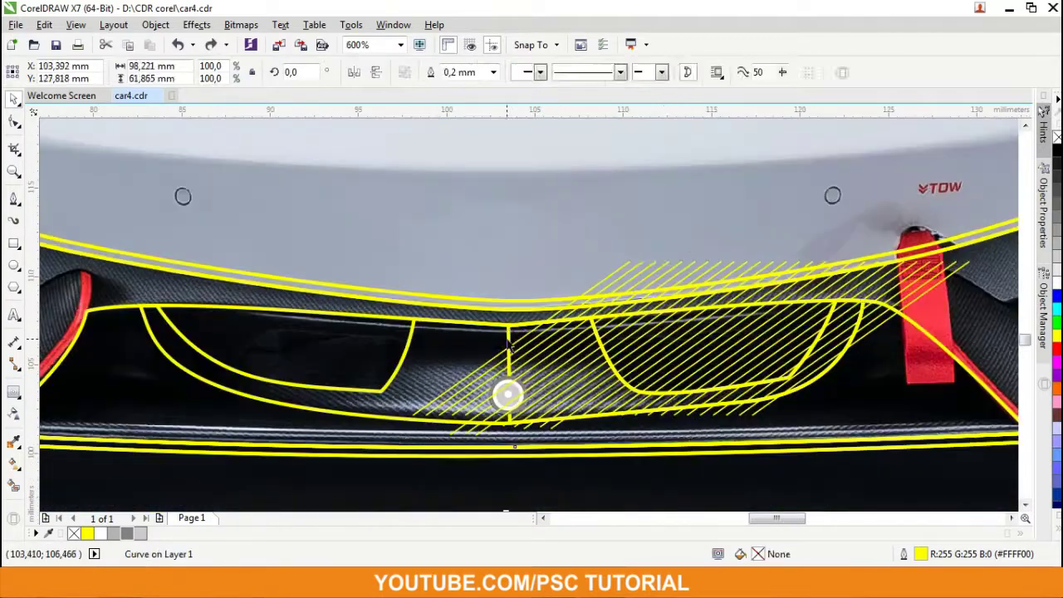
left_click(602, 435)
left_click(506, 391)
right_click(613, 172)
left_click(561, 336)
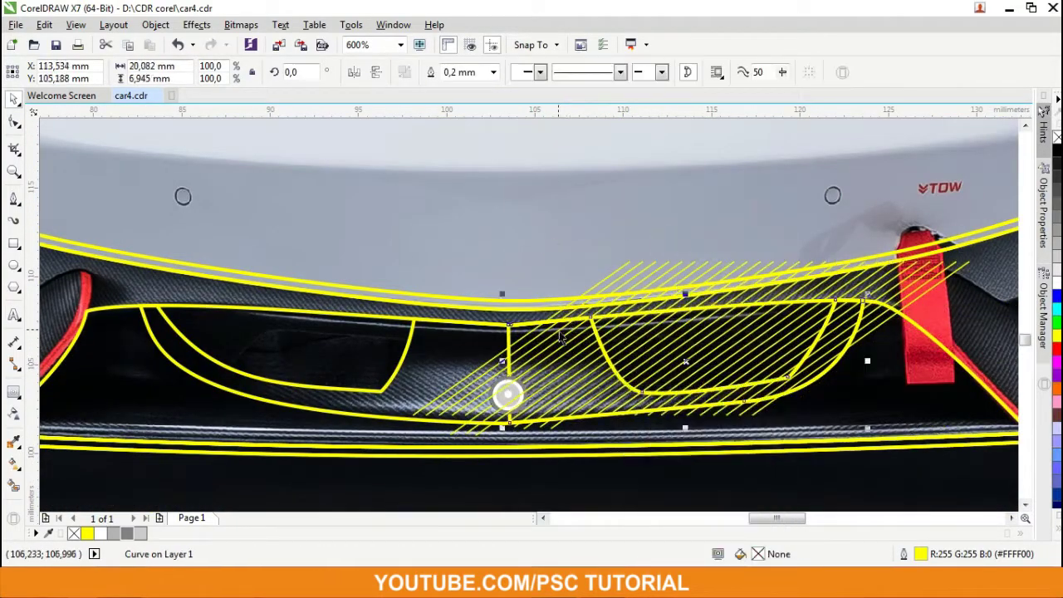
Step: Marquee-select all the bumper hatch lines, group them and combine them into one curve
scroll(741, 274, "down", 5)
left_click_drag(581, 332, 693, 474)
scroll(693, 475, "up", 4)
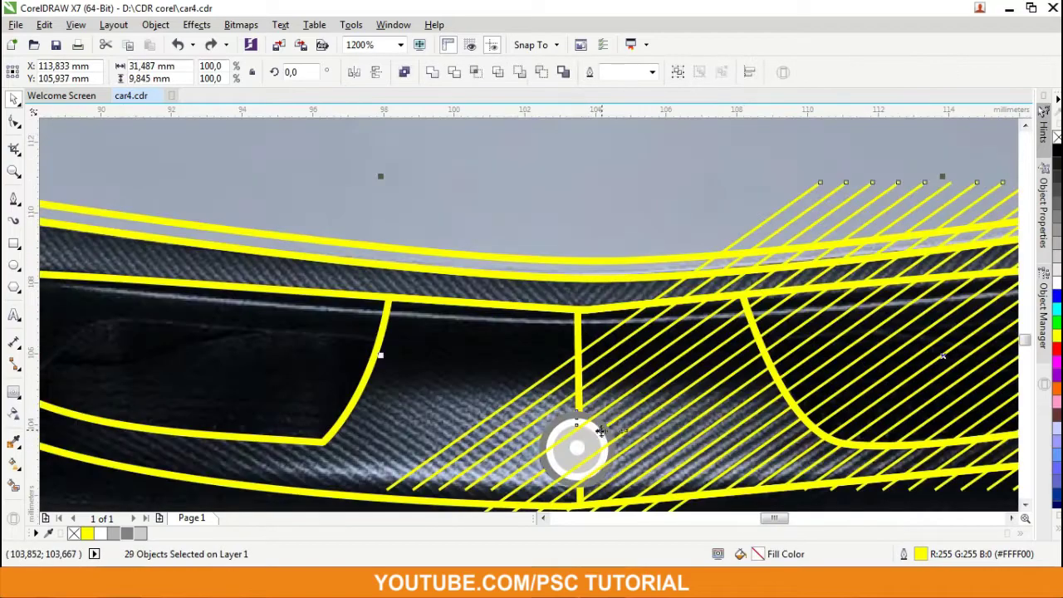
scroll(689, 411, "down", 1)
scroll(588, 427, "up", 2)
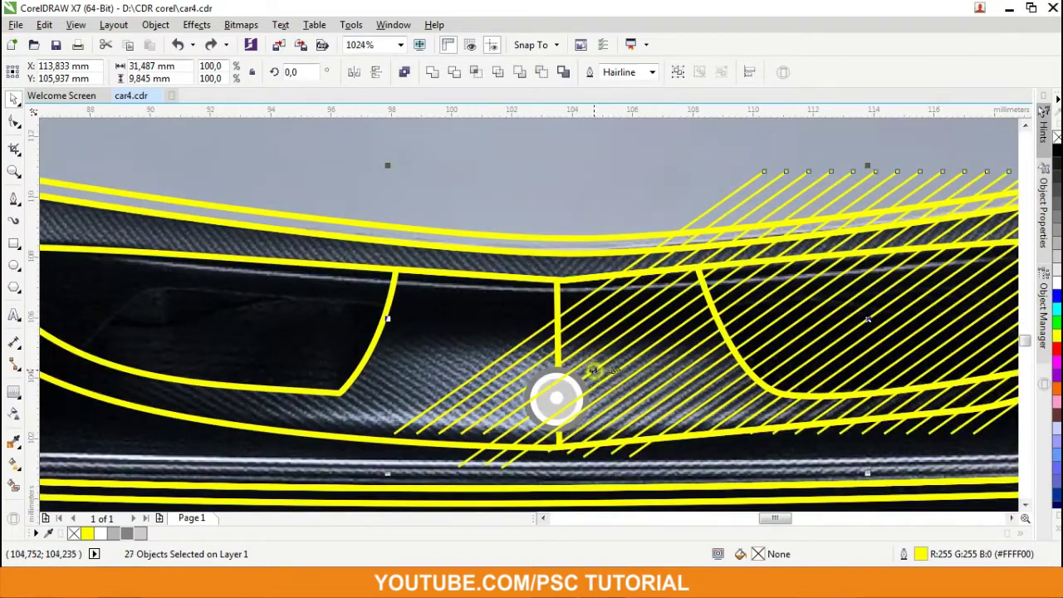
scroll(594, 370, "down", 3)
scroll(594, 371, "up", 3)
key("ctrl+g")
key("ctrl+l")
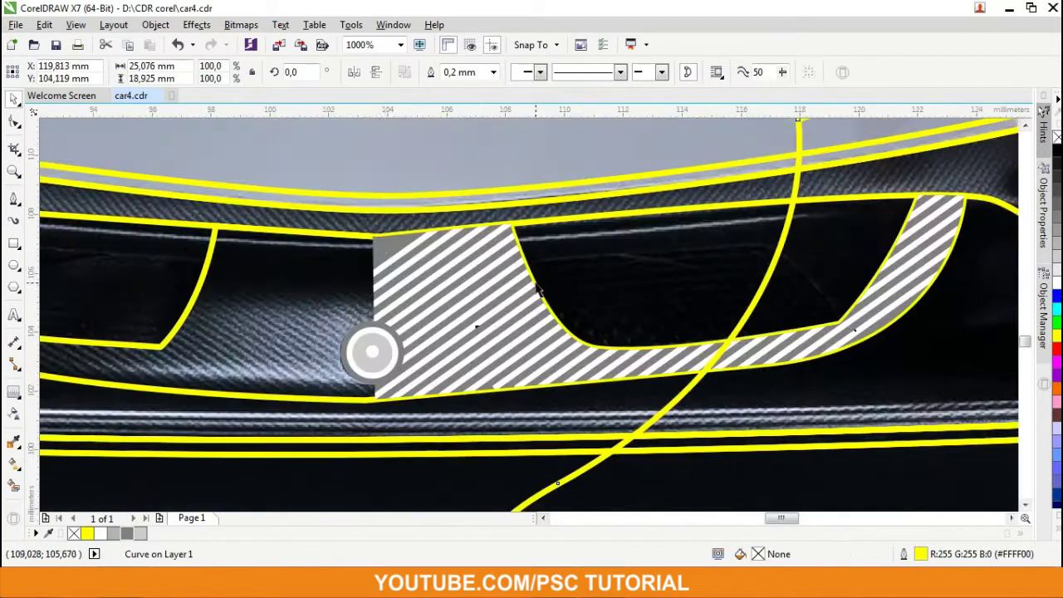
Step: Give the central bumper panel a #707070 grey fill through Edit Fill
double_click(758, 554)
left_click(897, 383)
double_click(757, 554)
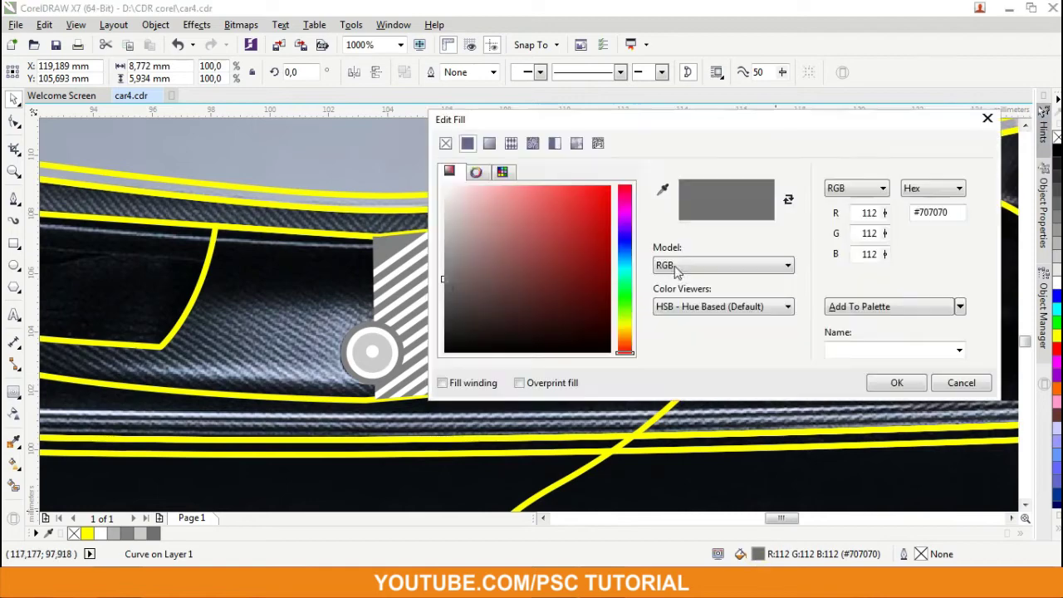
key("Return")
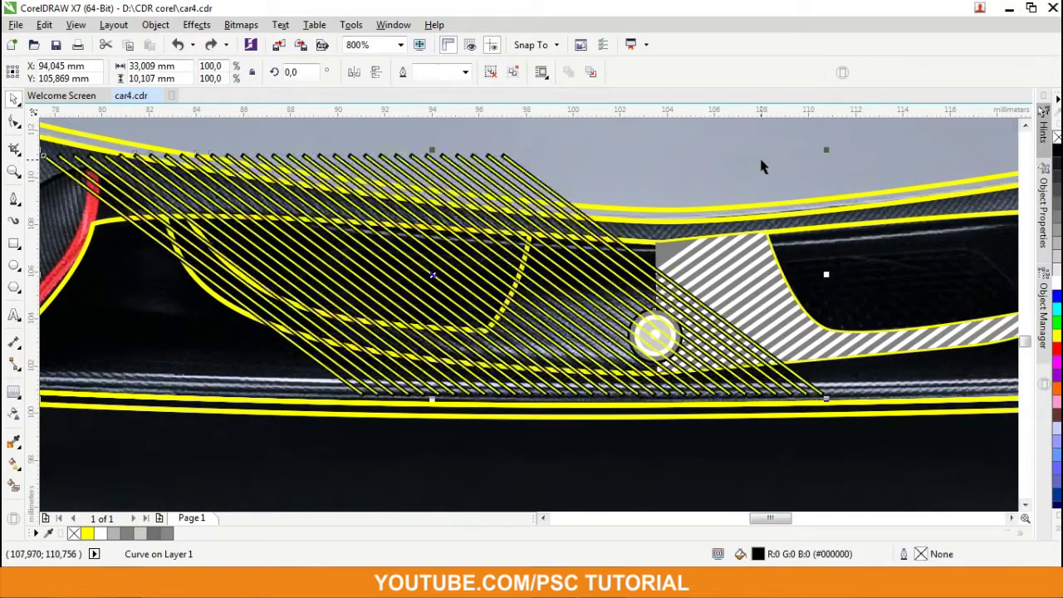
Step: Recolour the left hatch lines in the colour picker, then group and ungroup them
left_click(708, 72)
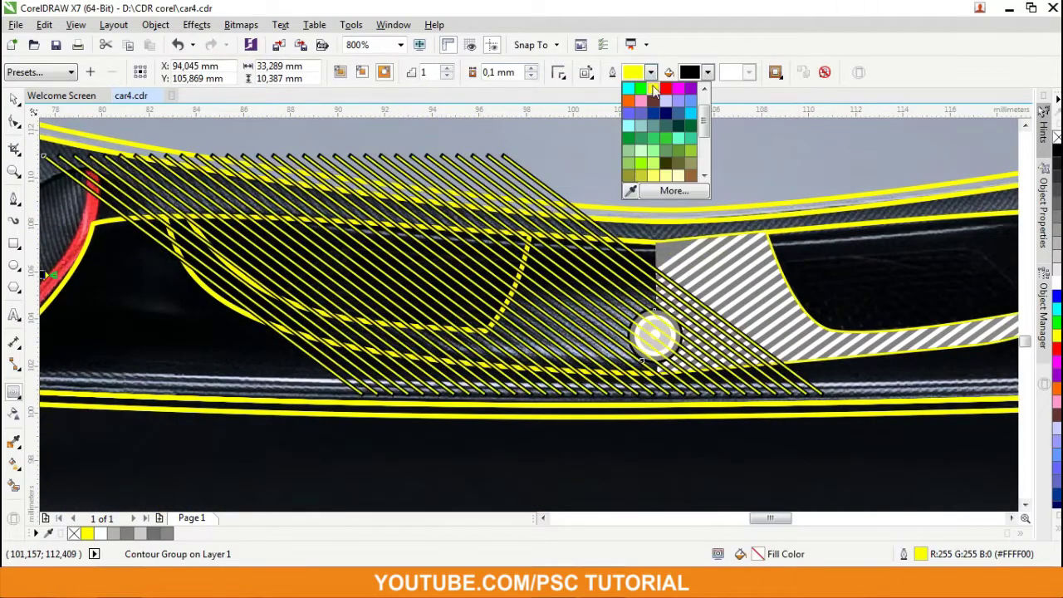
left_click(669, 189)
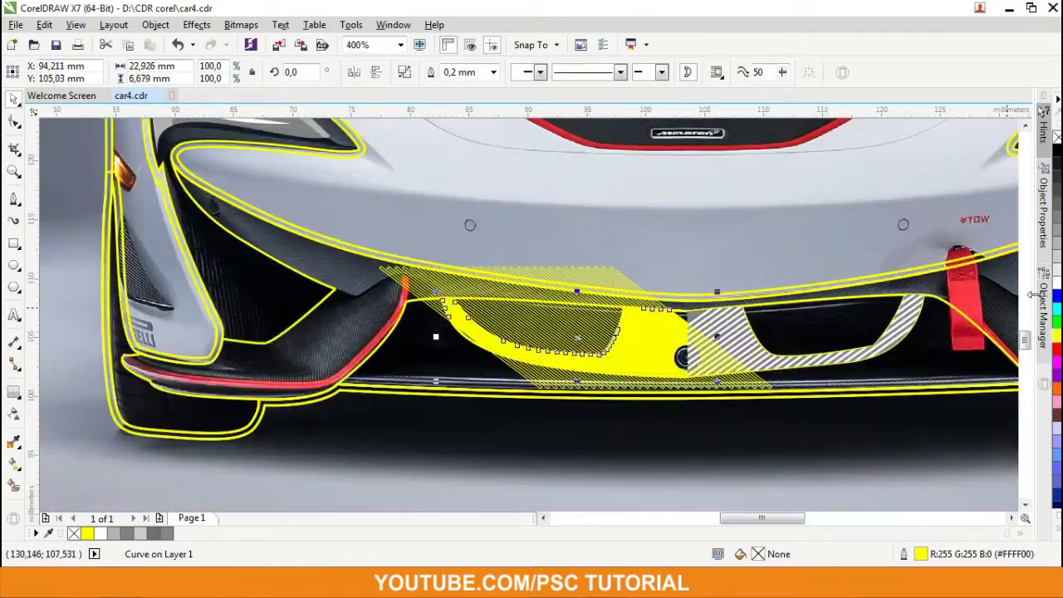
key("ctrl+g")
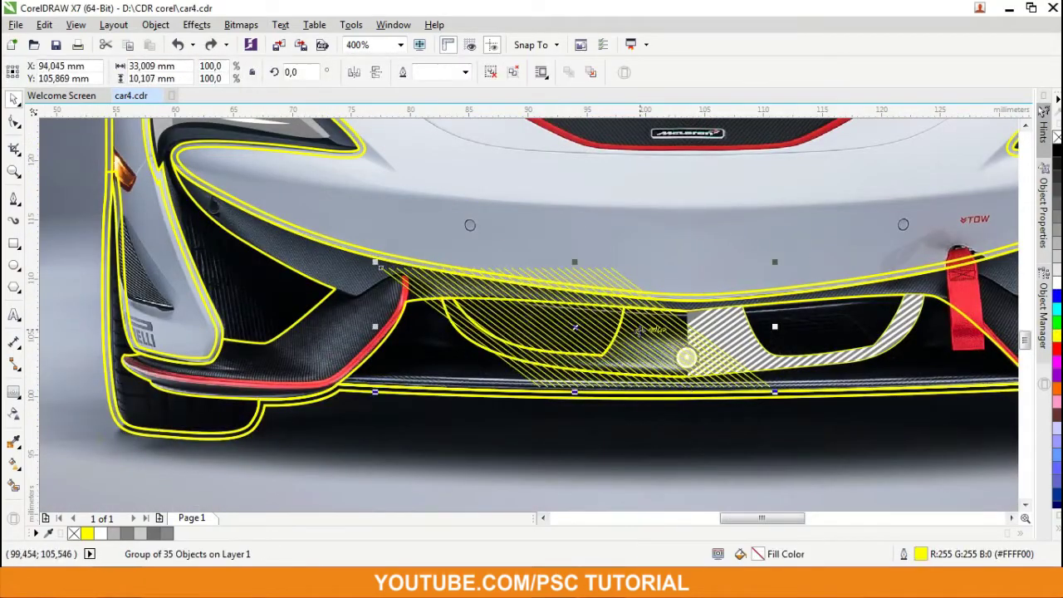
right_click(667, 180)
left_click(704, 244)
Step: Select the combined left hatch curve, then deselect it to check the chevron stripes
scroll(688, 332, "up", 5)
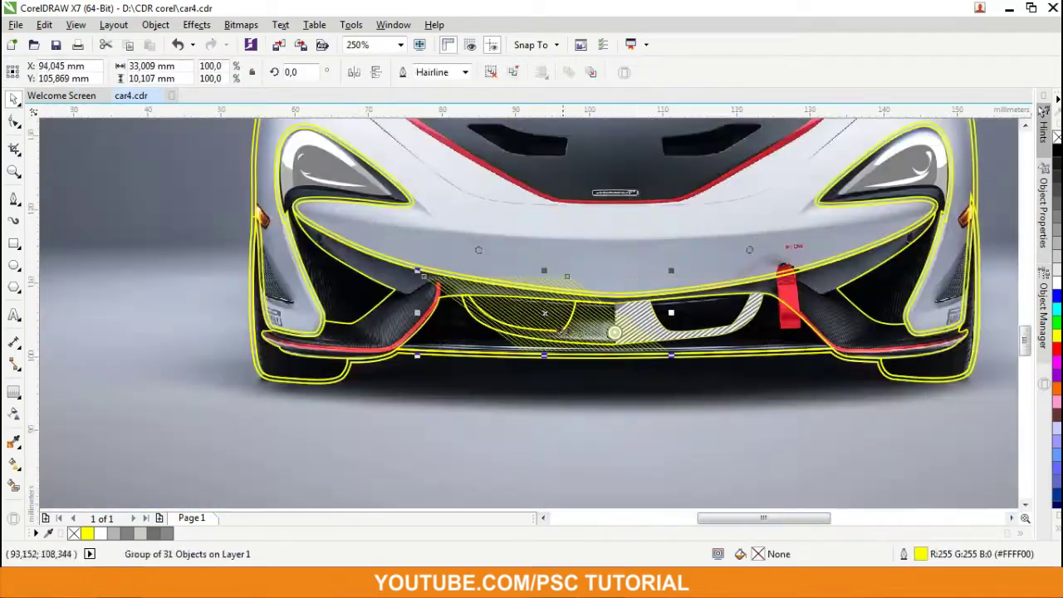
left_click(586, 316)
scroll(586, 286, "up", 4)
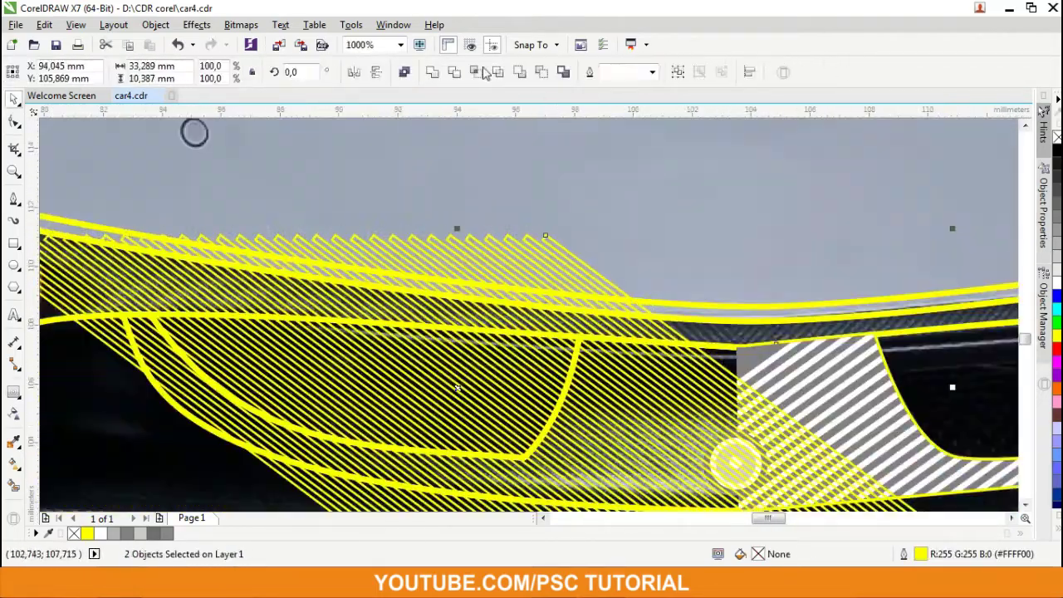
left_click(612, 270)
scroll(612, 270, "down", 1)
scroll(612, 316, "down", 2)
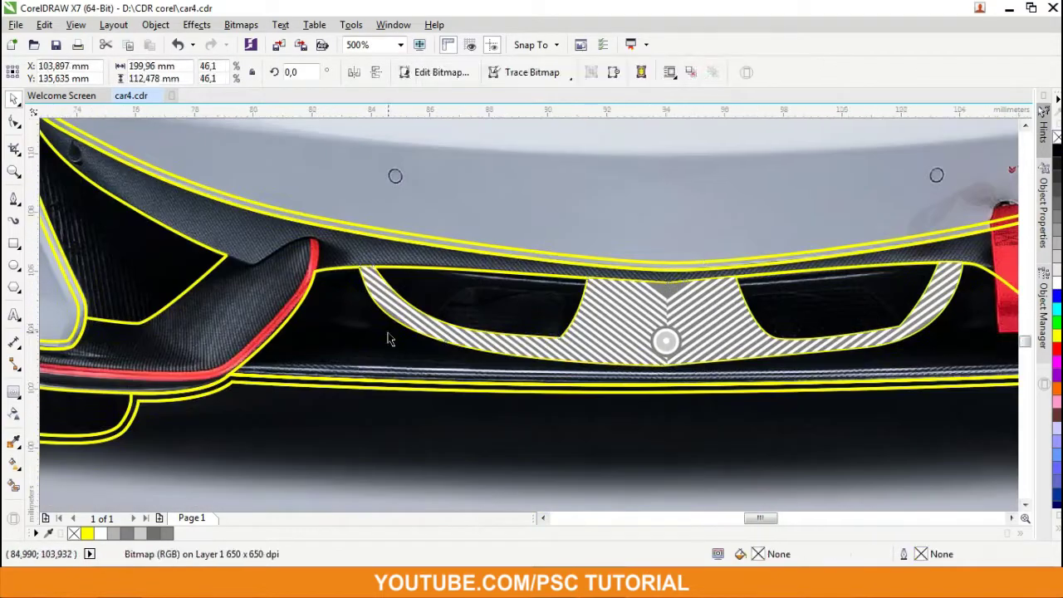
scroll(691, 453, "down", 3)
left_click(690, 454)
scroll(595, 412, "up", 6)
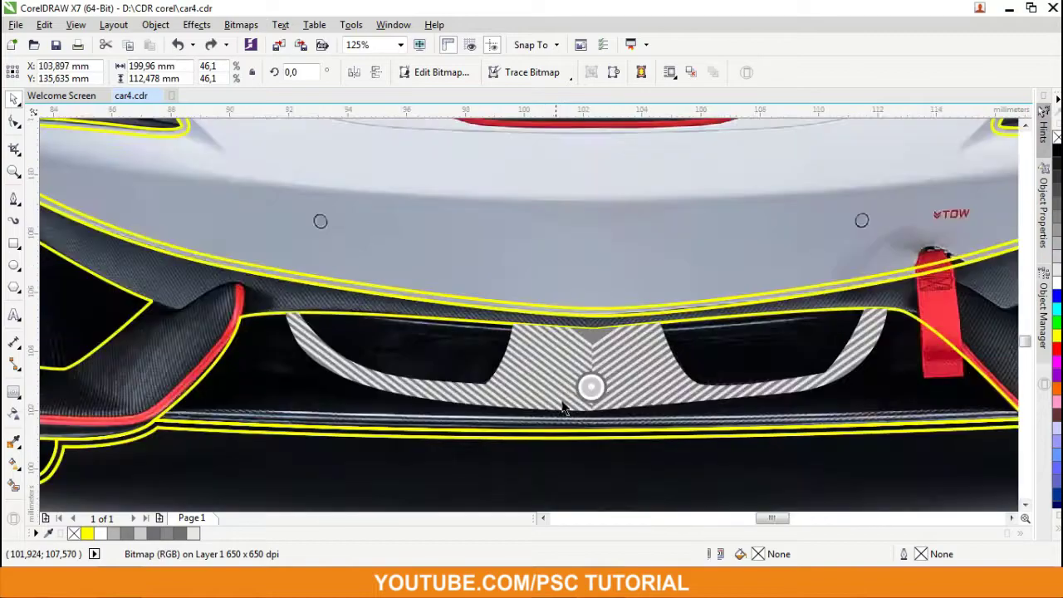
Step: Group the two bumper pieces and combine them into one curve
scroll(615, 410, "down", 3)
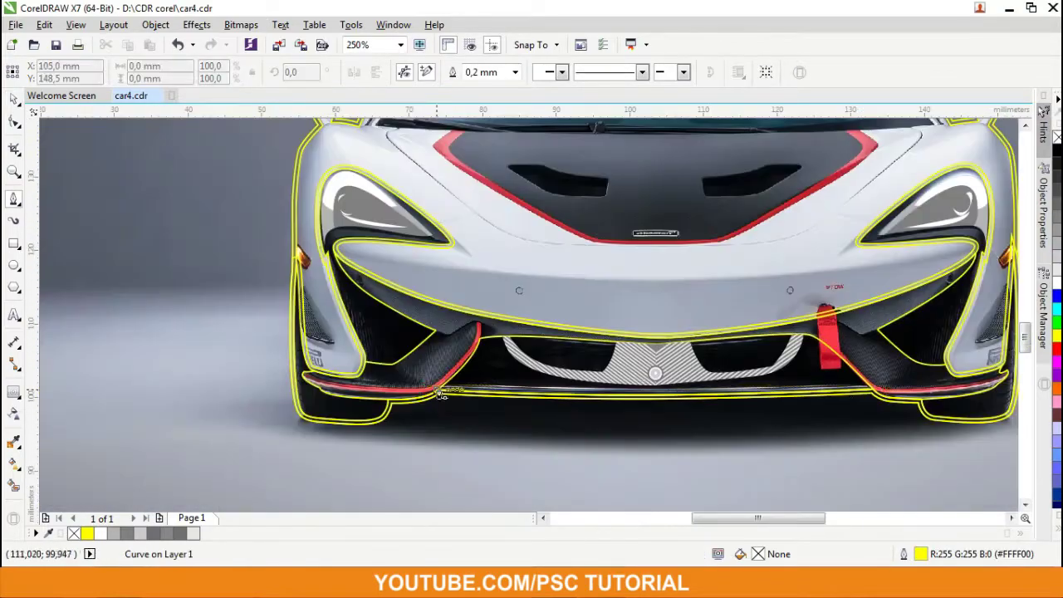
scroll(965, 396, "up", 4)
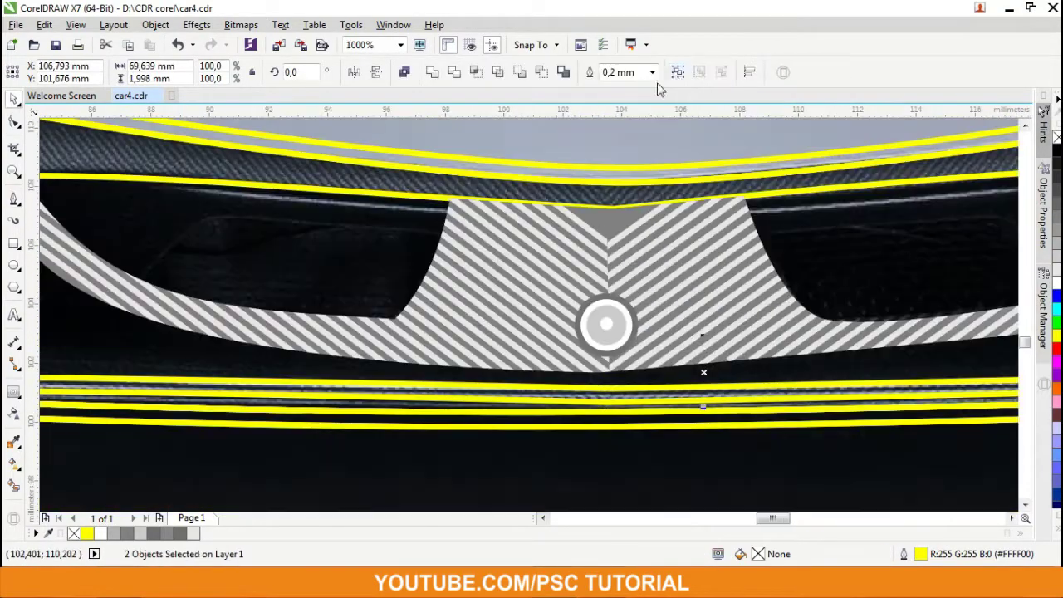
left_click(652, 73)
left_click(736, 399)
left_click(712, 171, "shift")
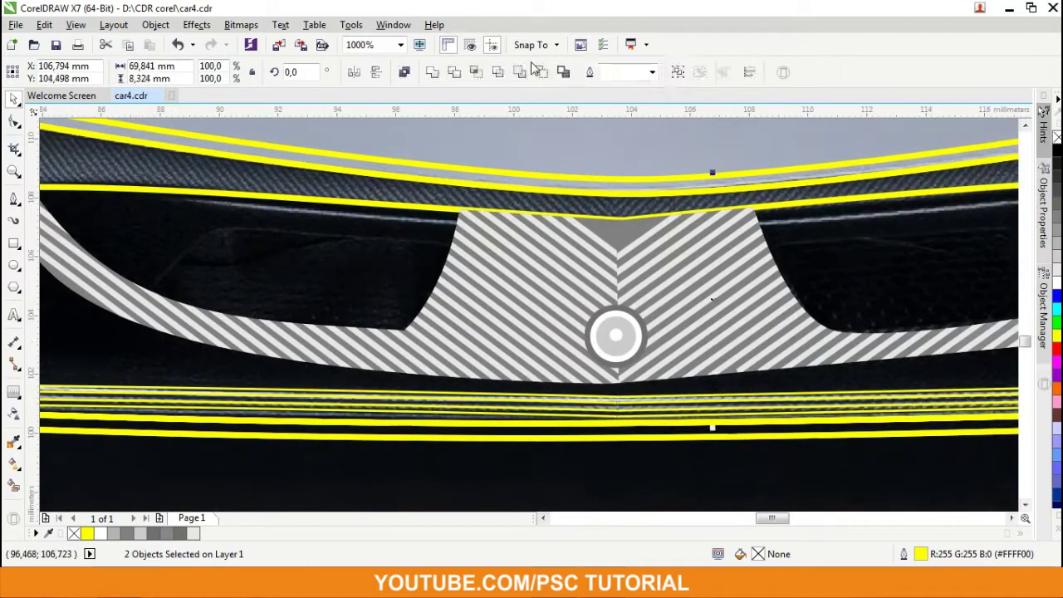
key("ctrl+l")
scroll(712, 250, "down", 4)
scroll(461, 482, "down", 2)
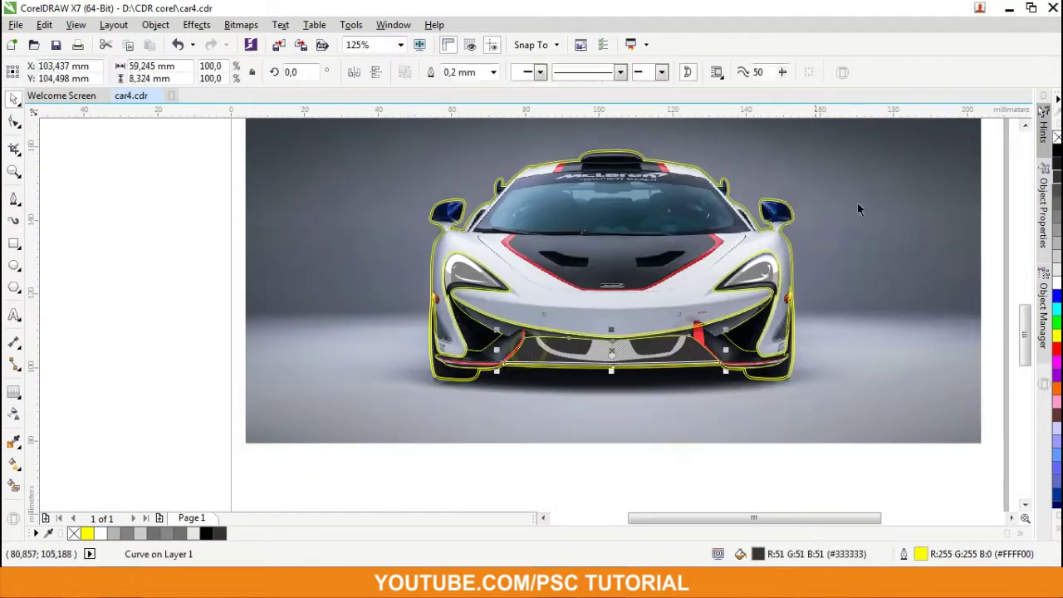
left_click(593, 361)
scroll(469, 437, "up", 5)
Step: Start a Bezier curve across the lower bumper, then delete the stray unfinished curve
left_click(14, 199)
left_click(296, 266)
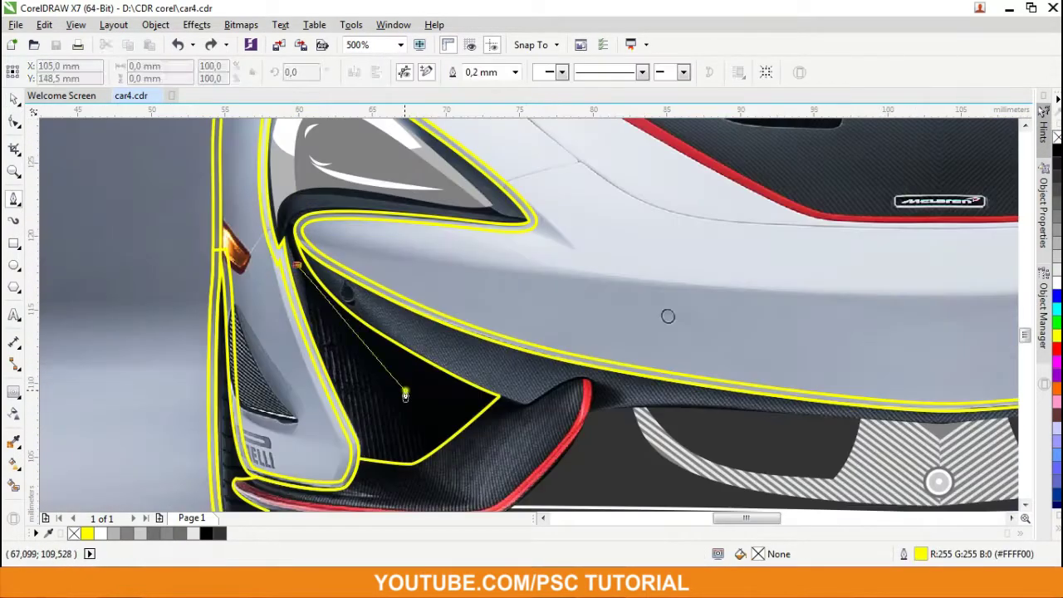
scroll(585, 422, "right", 3)
left_click(266, 449)
left_click(793, 456)
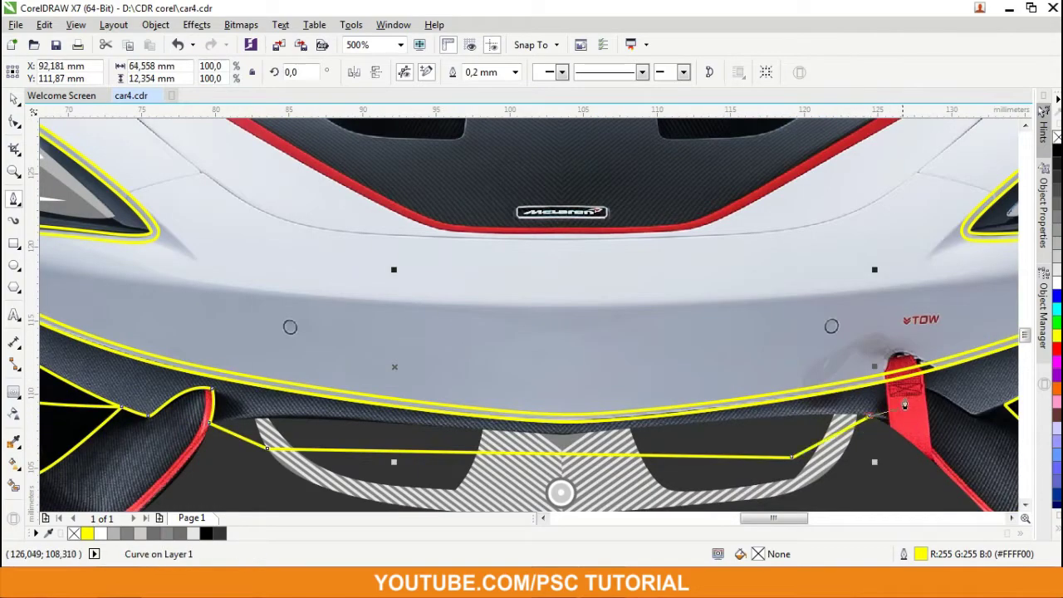
key("F3")
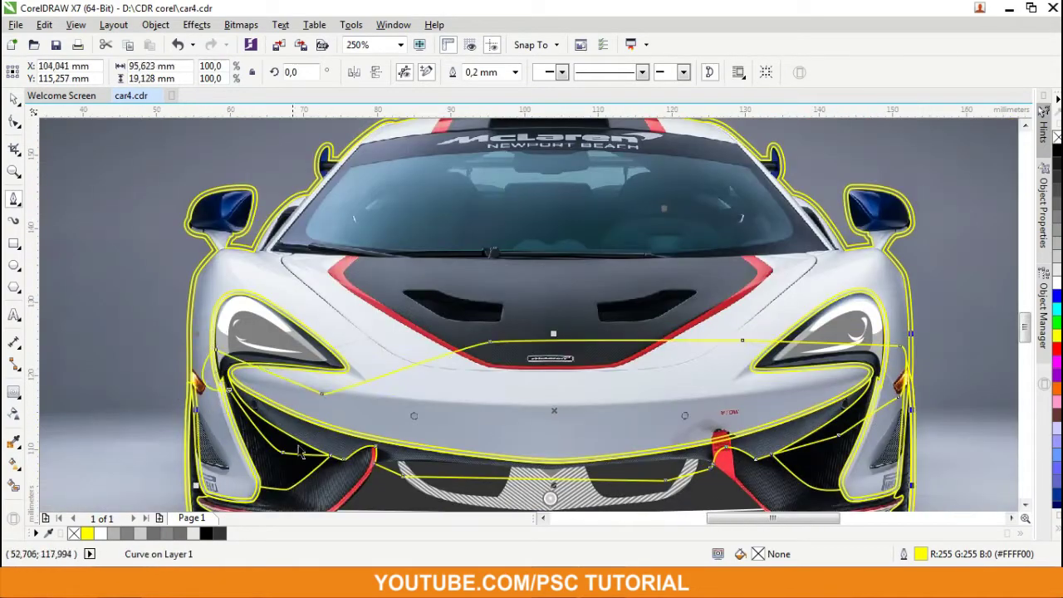
key("Delete")
Step: Trace the curve around the intake flap edge and select both flap shapes
scroll(407, 383, "up", 4)
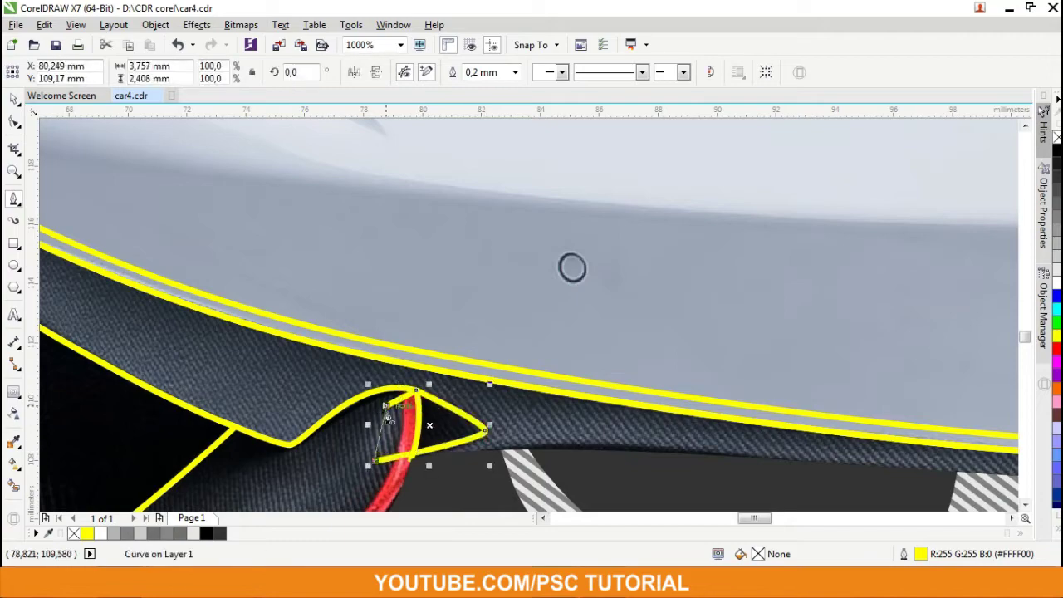
scroll(387, 418, "right", 4)
left_click_drag(939, 453, 870, 430)
key("space")
key("F3")
key("F3")
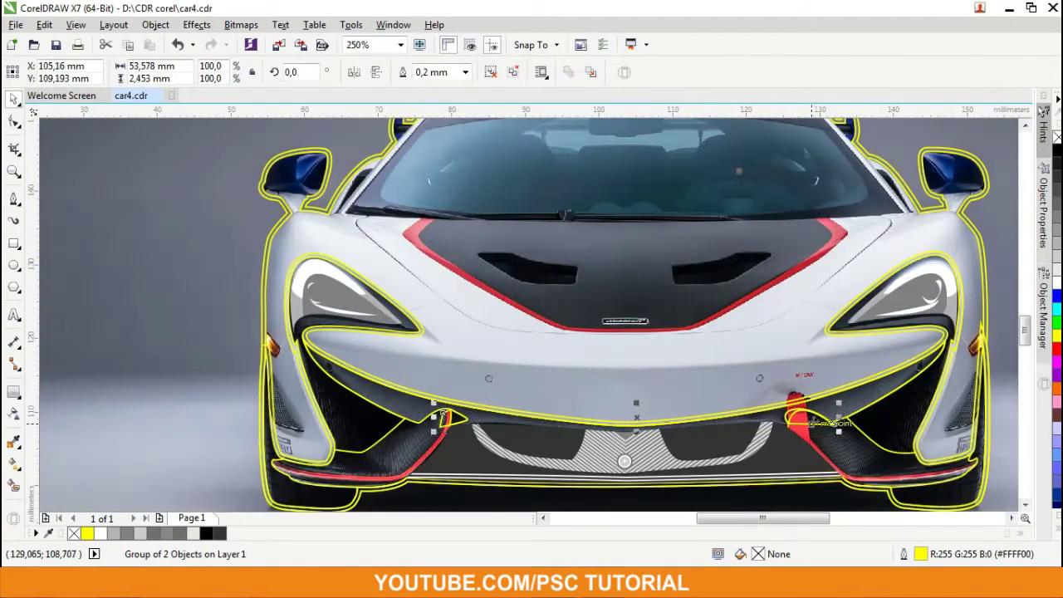
scroll(780, 386, "up", 2)
scroll(617, 361, "right", 2)
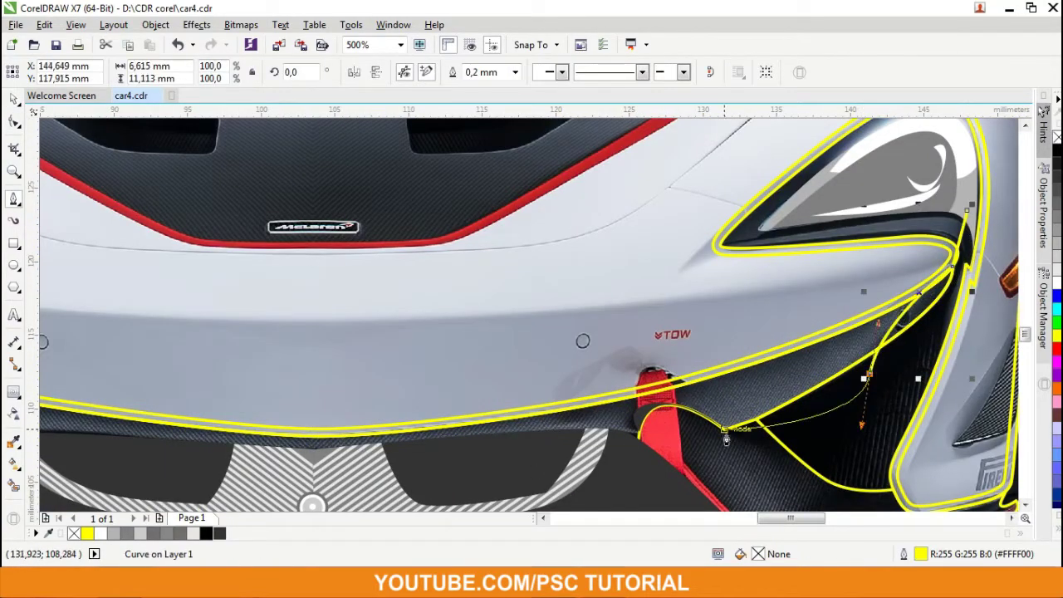
scroll(725, 441, "down", 2)
scroll(726, 374, "up", 1)
scroll(582, 332, "up", 1)
scroll(854, 299, "down", 1)
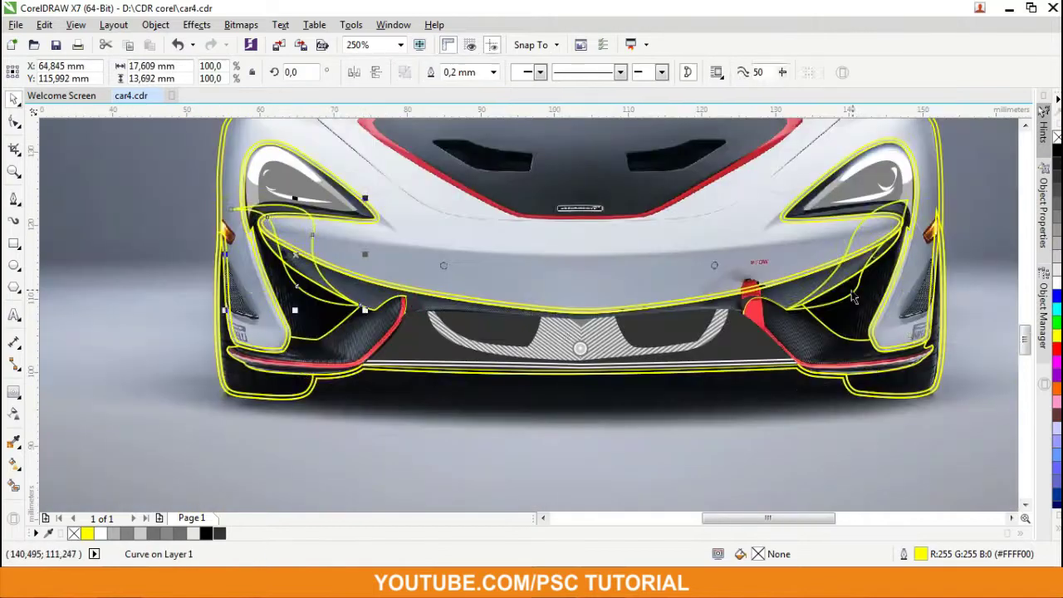
Step: Combine the two flap shapes, group them and fill them light grey
key("ctrl+l")
scroll(687, 310, "down", 2)
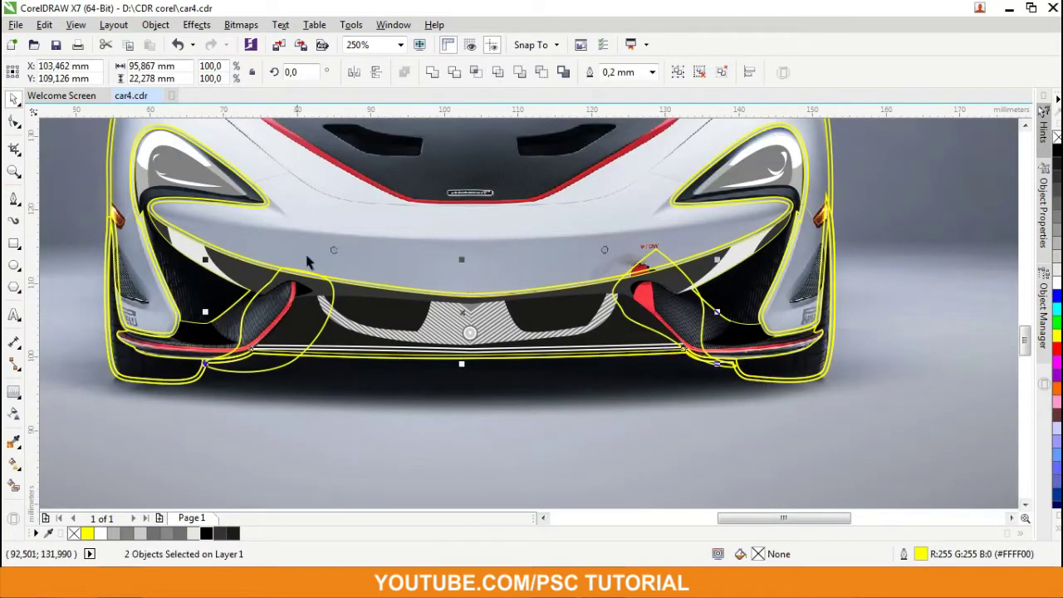
key("ctrl+g")
left_click(1057, 129)
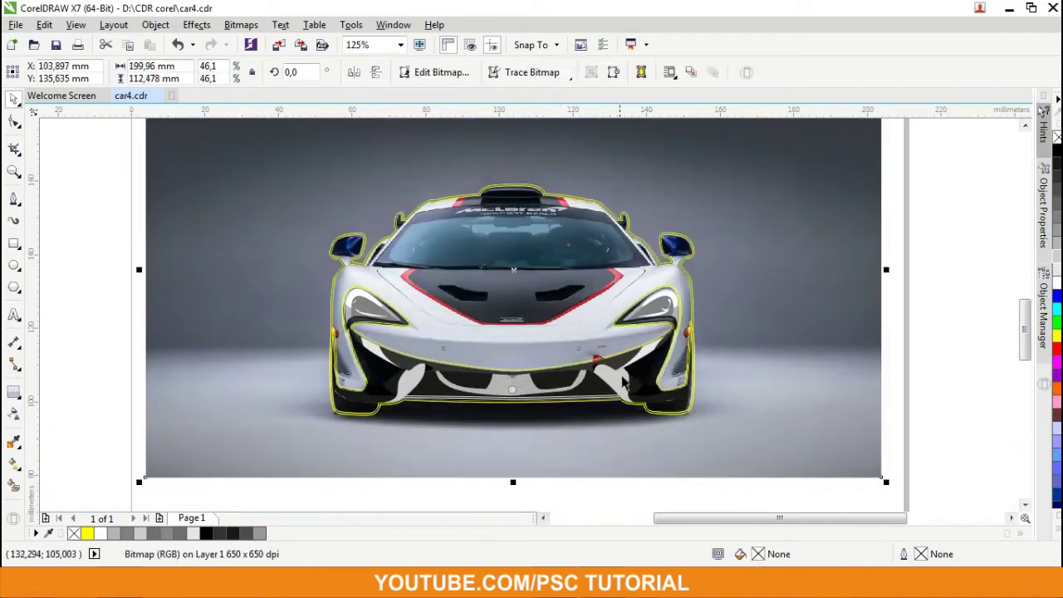
Step: Trace a new curve from the lower outline around the right front tyre
left_click(934, 305)
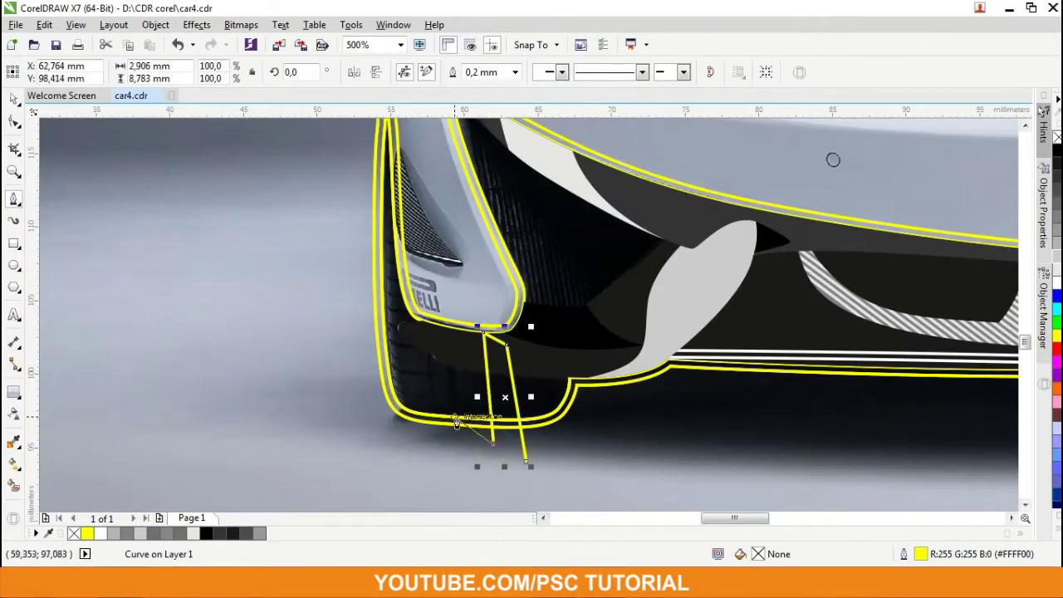
key("space")
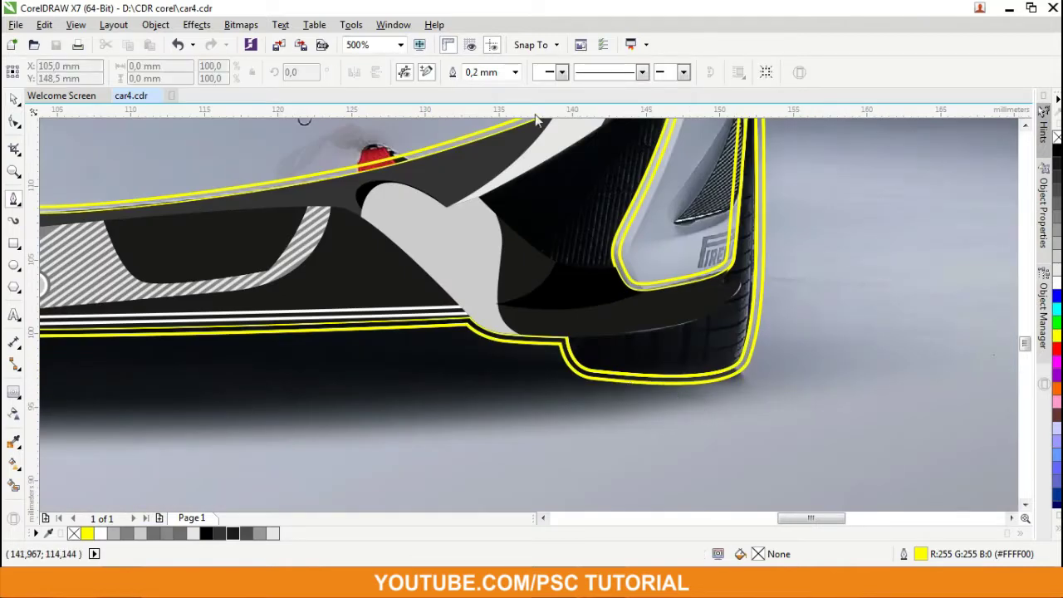
left_click(600, 406)
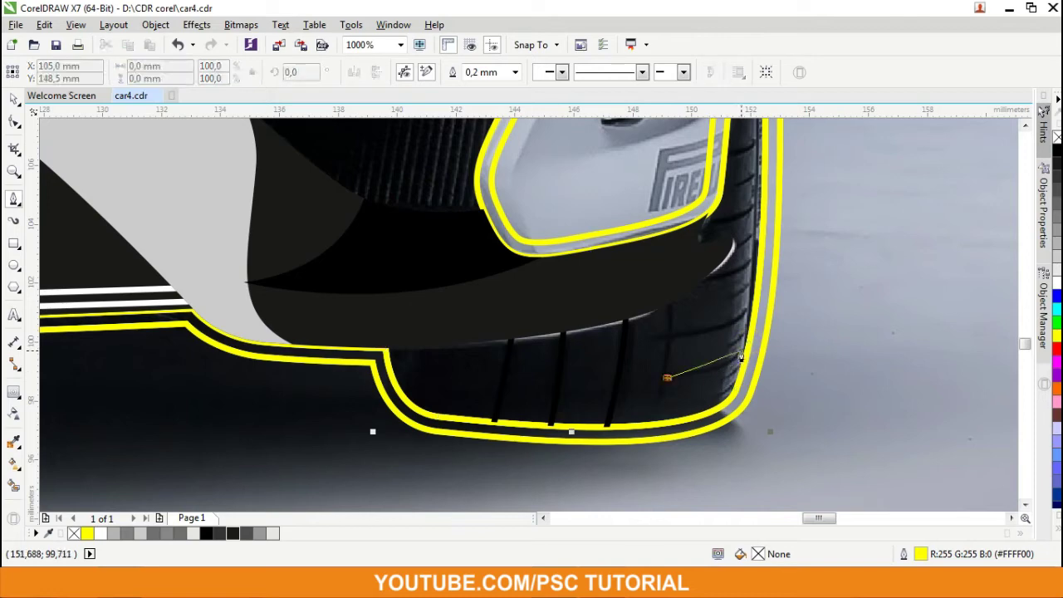
left_click_drag(741, 357, 754, 309)
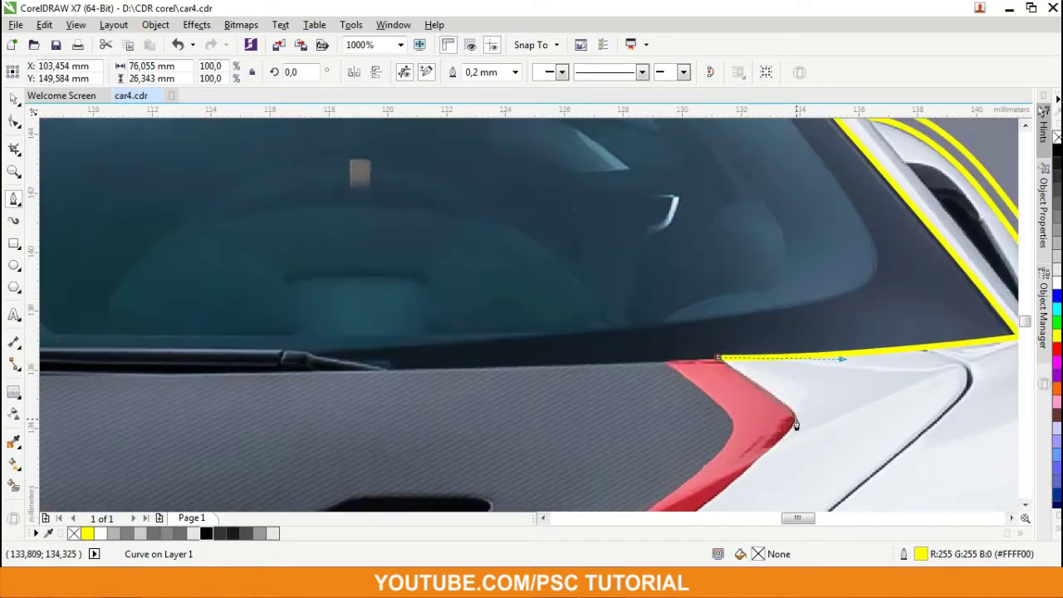
Step: Trace the left hood stripe edge and give it a thick yellow contour outline
scroll(670, 473, "down", 2)
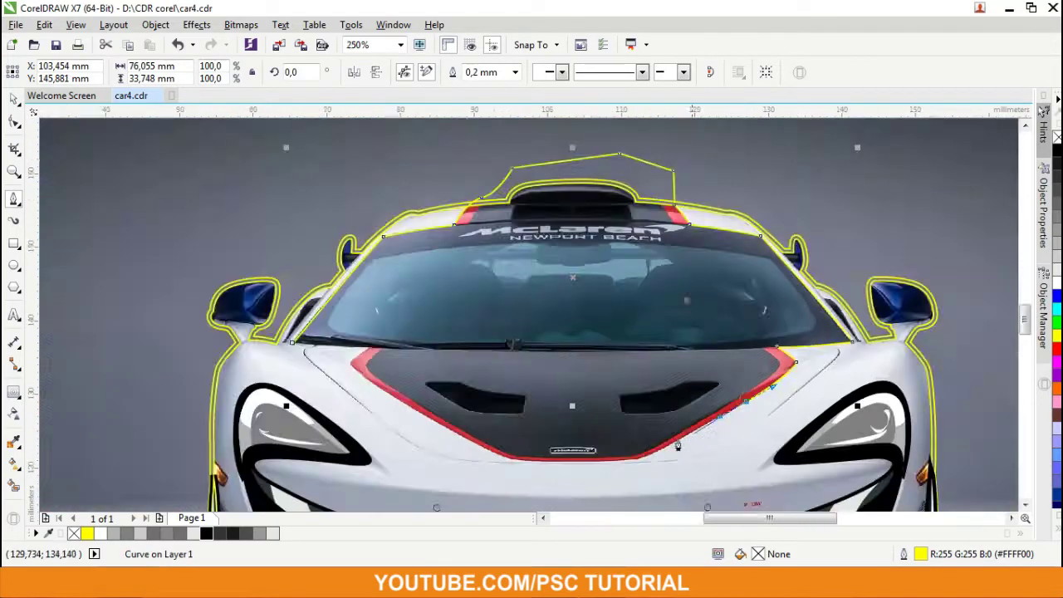
scroll(617, 462, "up", 1)
scroll(576, 450, "up", 1)
scroll(526, 432, "down", 2)
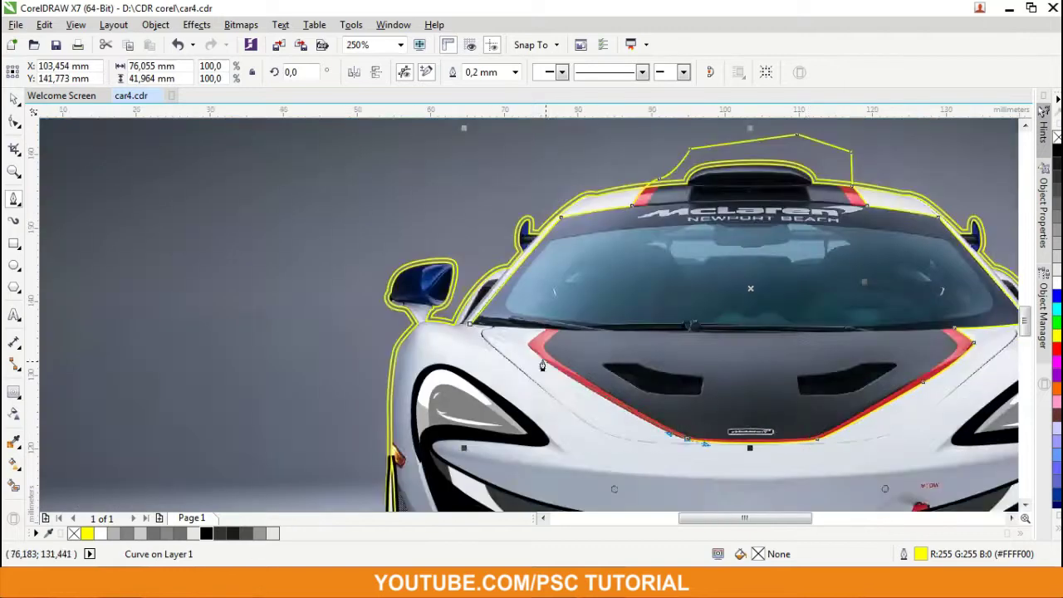
scroll(540, 373, "up", 2)
scroll(481, 309, "up", 1)
left_click(480, 309)
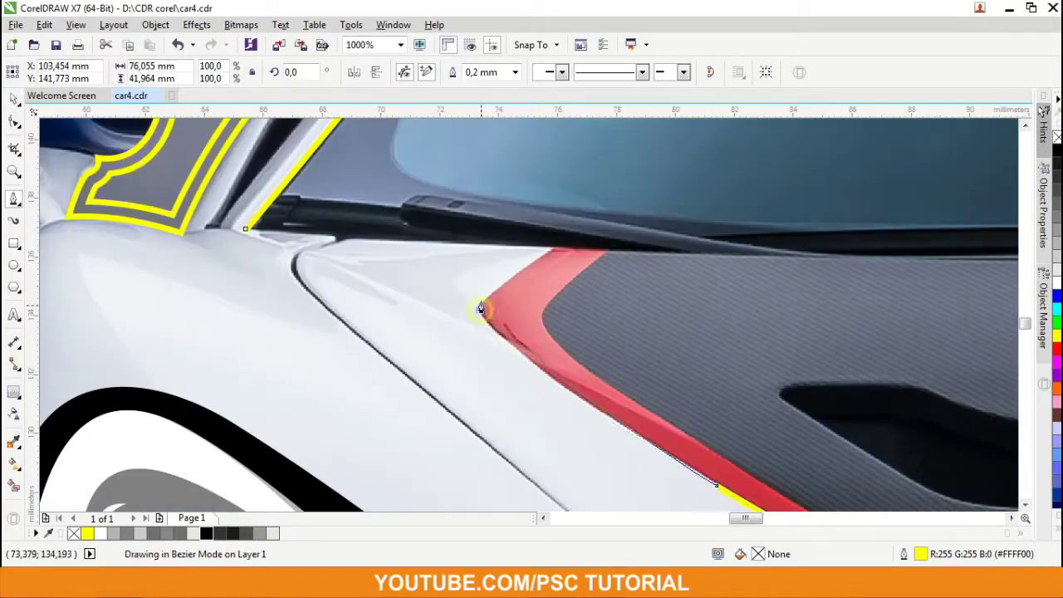
left_click(555, 256)
scroll(532, 260, "down", 1)
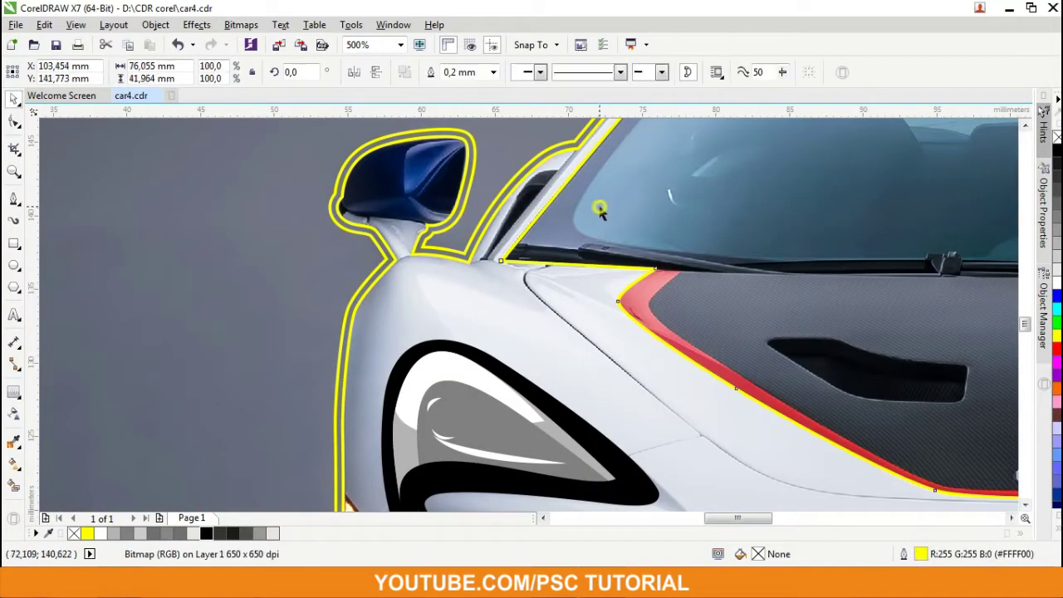
left_click(13, 392)
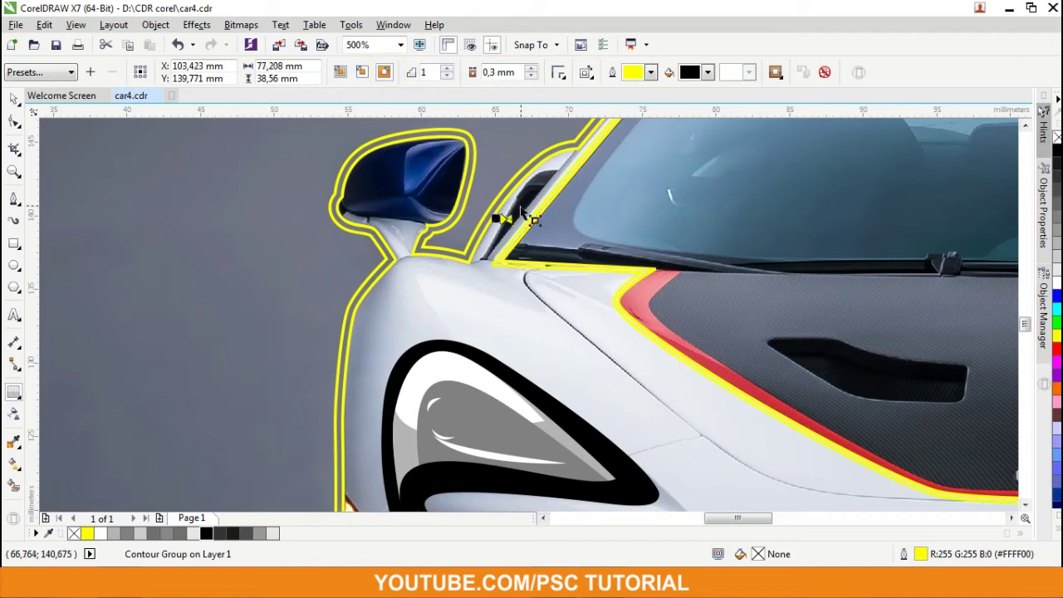
key("space")
Step: Trace the spoiler's rounded edge above the roof scoop with a Bezier curve
scroll(194, 310, "down", 2)
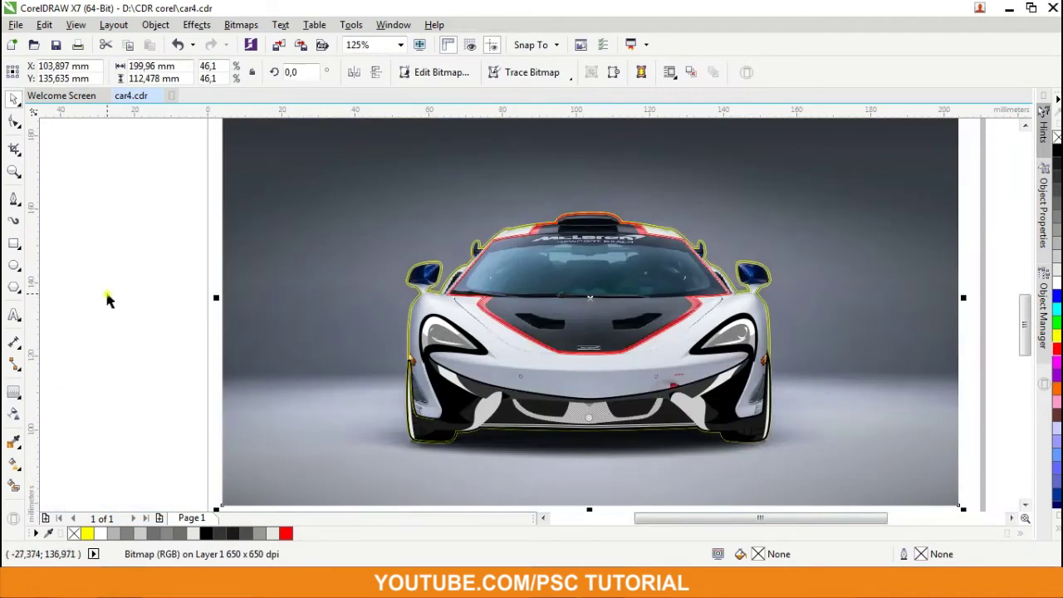
key("Escape")
scroll(596, 225, "up", 4)
scroll(350, 268, "down", 1)
scroll(349, 268, "up", 2)
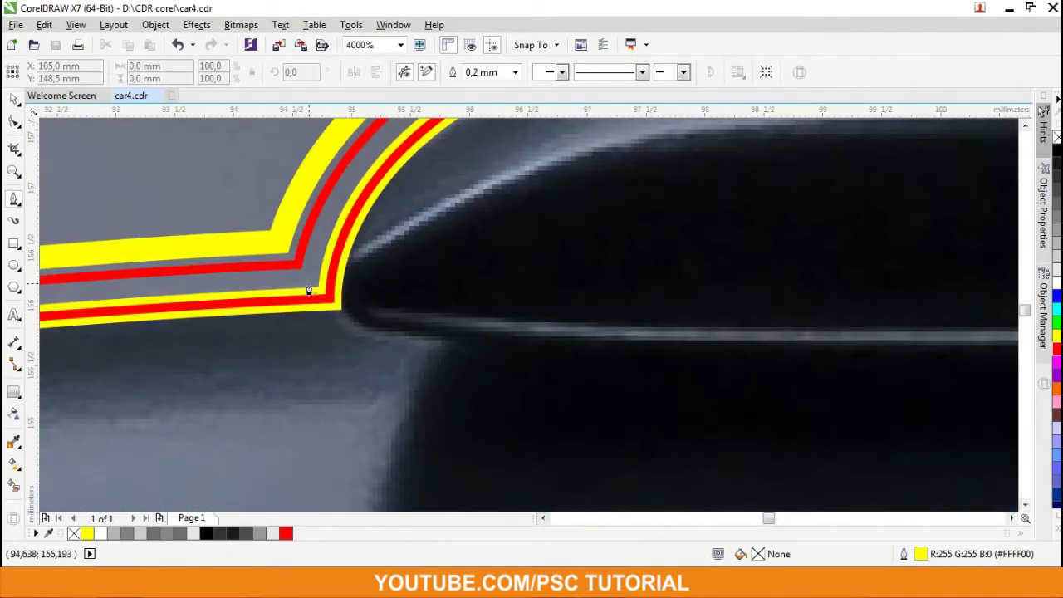
left_click(309, 296)
scroll(308, 297, "down", 1)
left_click(510, 213)
left_click_drag(707, 243, 793, 288)
left_click(818, 305)
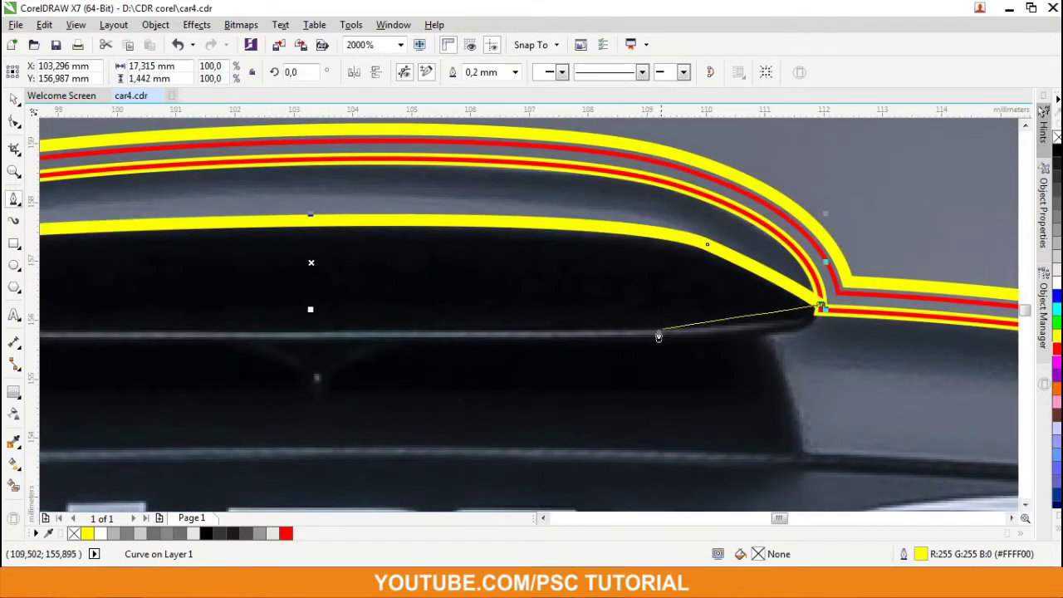
scroll(491, 338, "down", 1)
scroll(451, 309, "up", 1)
left_click(451, 308)
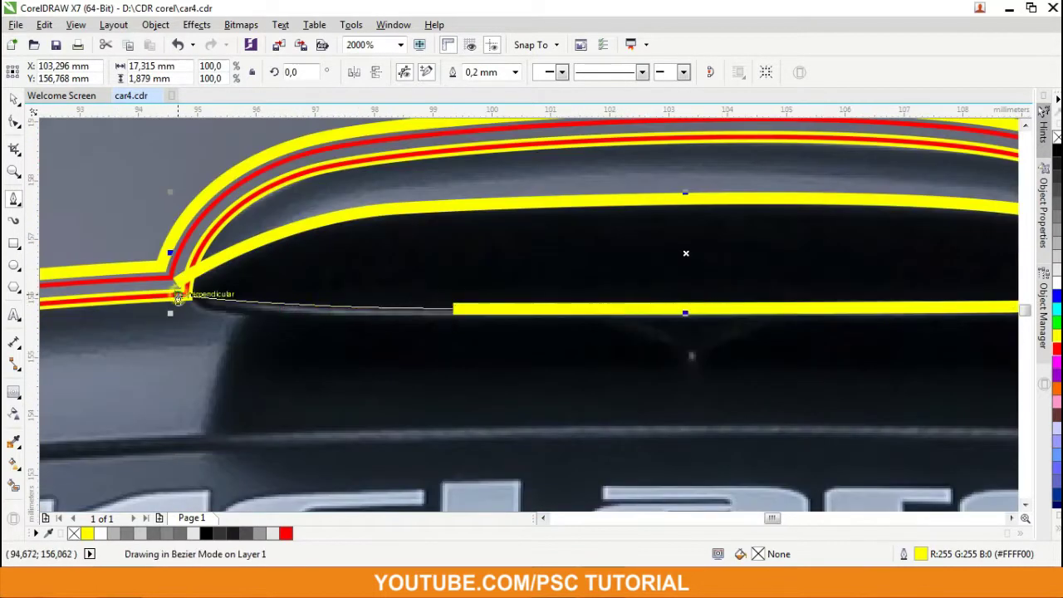
left_click(178, 293)
scroll(398, 301, "down", 2)
key("space")
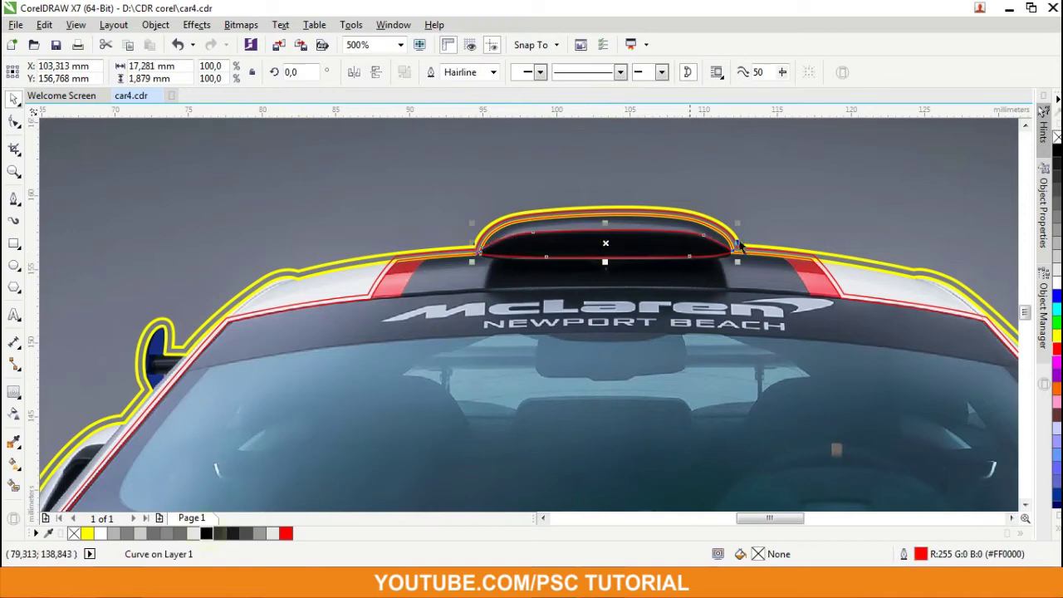
Step: Extend the trace along the roof edge, close the roof-scoop outline and fill it black
scroll(694, 303, "up", 1)
key("space")
scroll(418, 288, "up", 1)
scroll(496, 285, "up", 1)
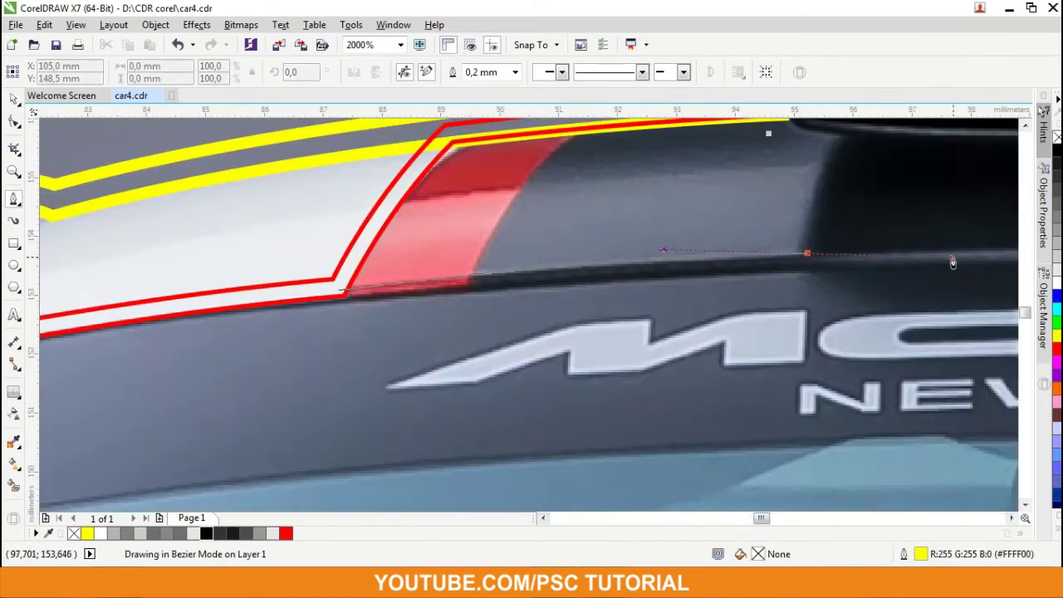
left_click(807, 253)
scroll(568, 257, "down", 1)
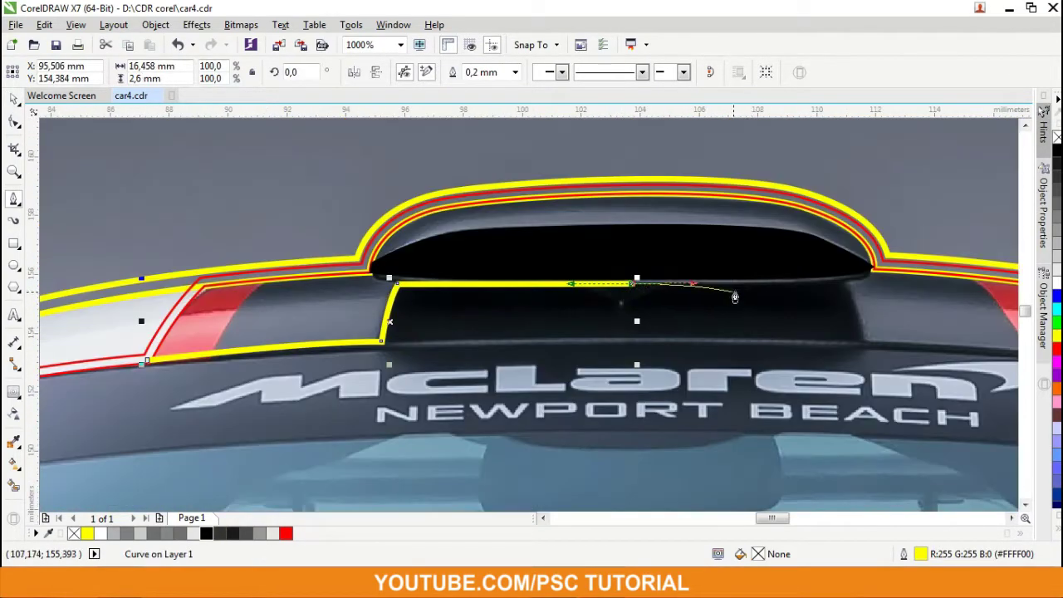
scroll(636, 285, "up", 1)
left_click(864, 276)
scroll(885, 446, "right", 3)
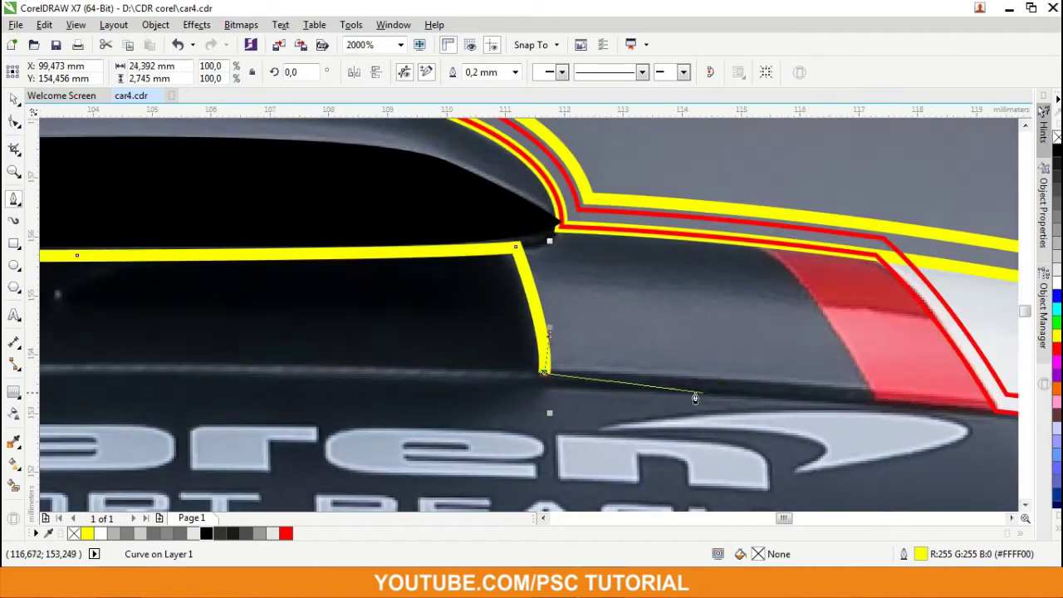
left_click(839, 397)
scroll(844, 366, "down", 1)
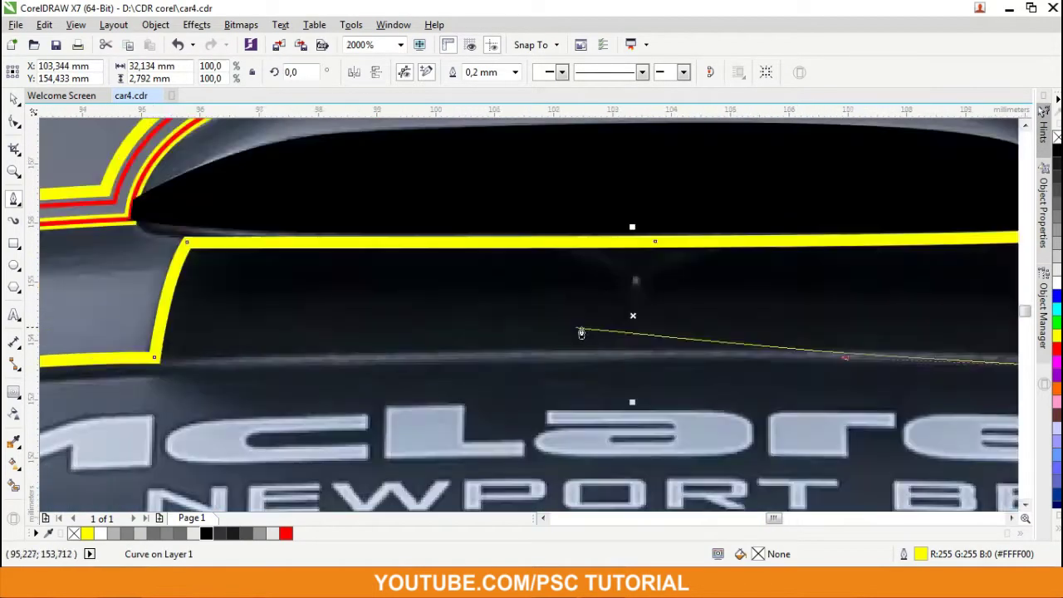
scroll(428, 347, "up", 1)
scroll(373, 339, "up", 1)
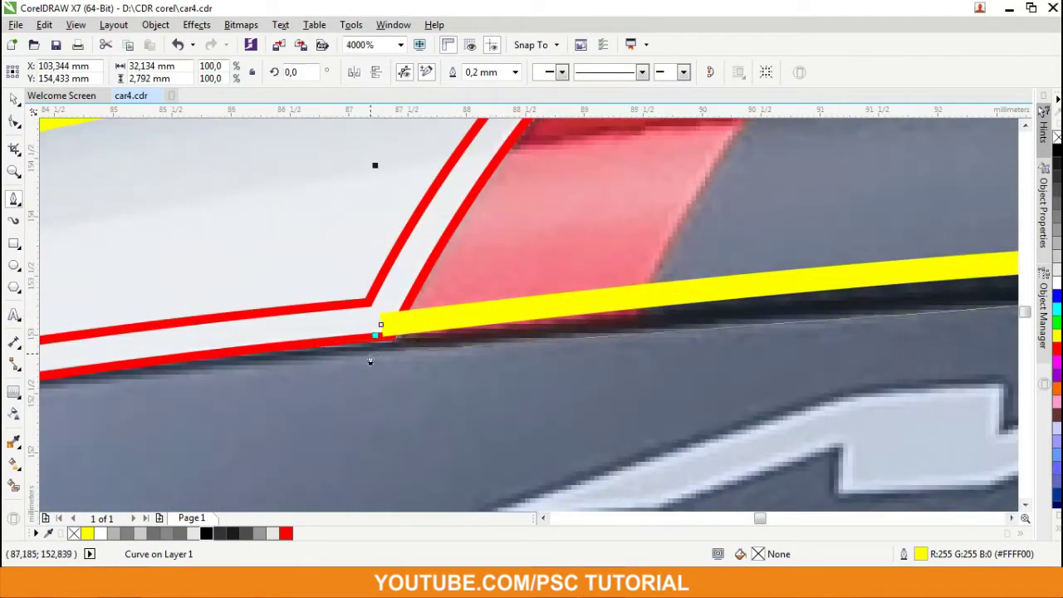
left_click(157, 363)
scroll(418, 309, "down", 2)
left_click(419, 309)
left_click(206, 533)
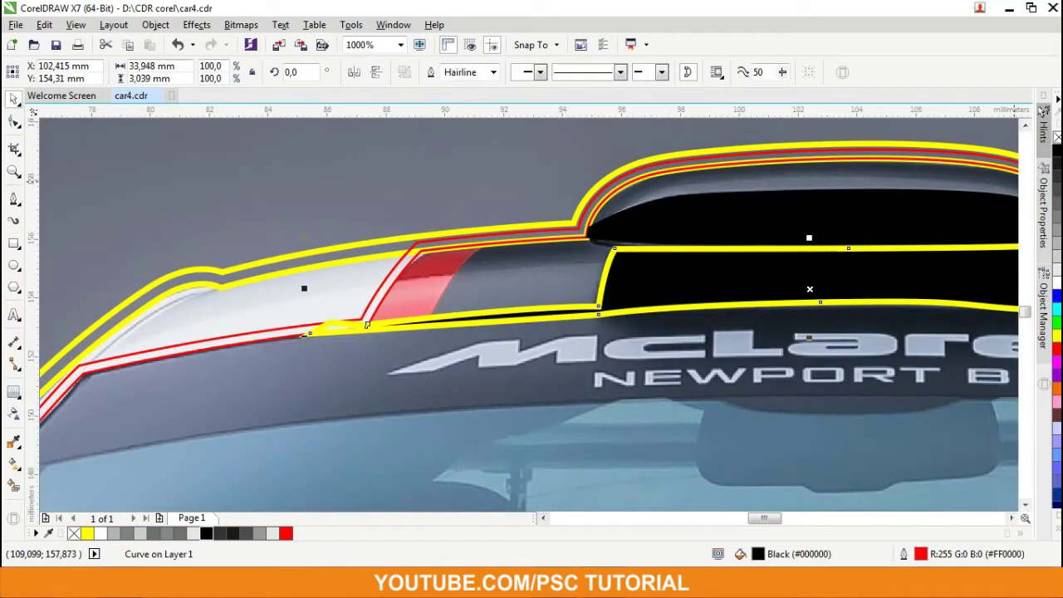
Step: Draw a closed Bezier path around the roof-stripe edges above the McLaren lettering
scroll(579, 331, "down", 3)
scroll(579, 331, "up", 2)
scroll(415, 216, "up", 2)
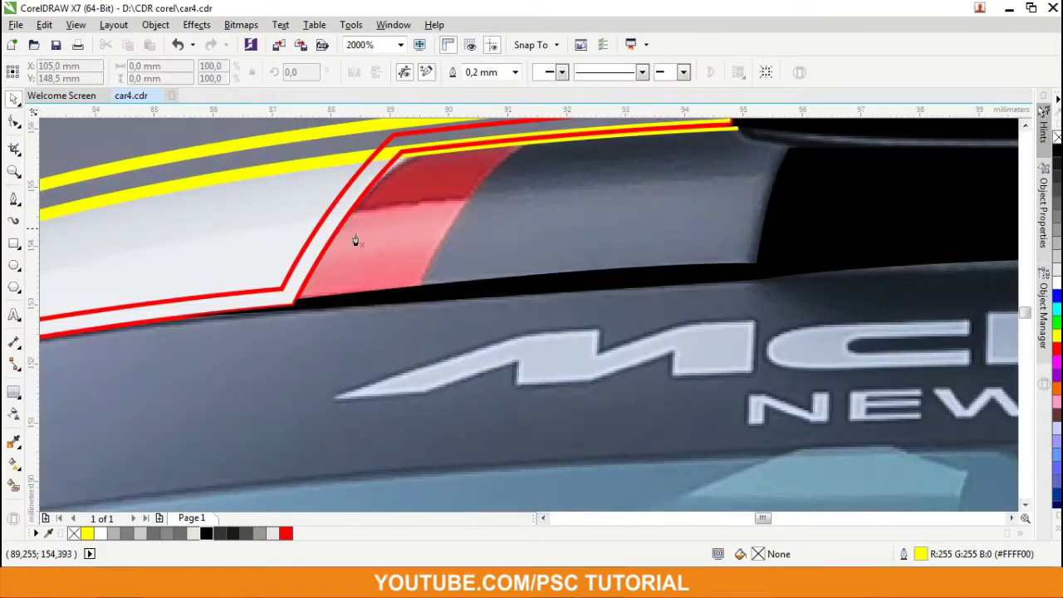
scroll(112, 325, "up", 1)
scroll(112, 325, "down", 1)
left_click(779, 278)
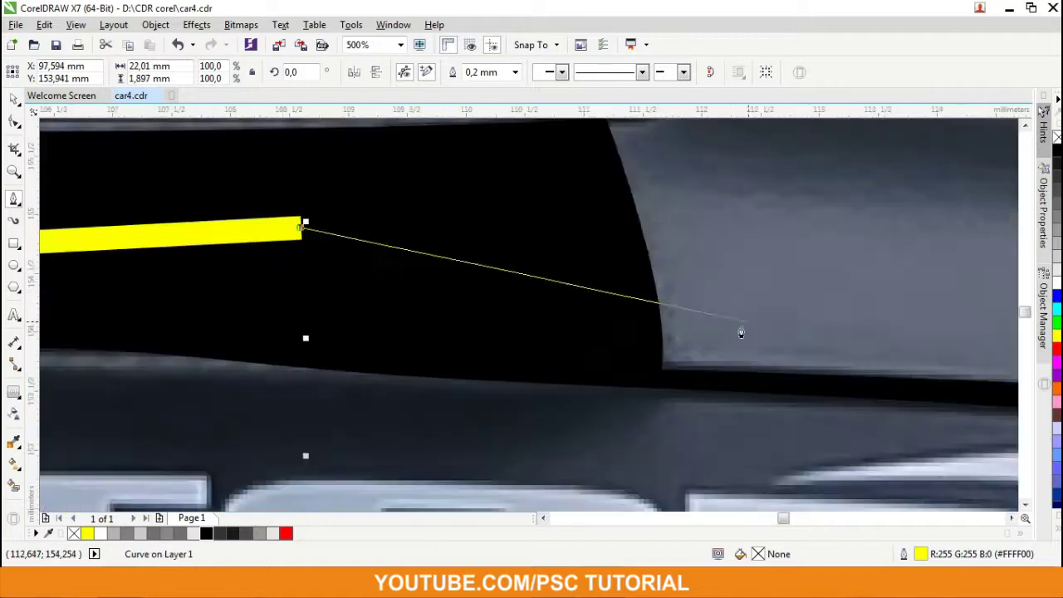
left_click(527, 380)
left_click(451, 372)
left_click(935, 408)
scroll(864, 407, "down", 2)
left_click(864, 409)
left_click(860, 318)
scroll(860, 318, "down", 3)
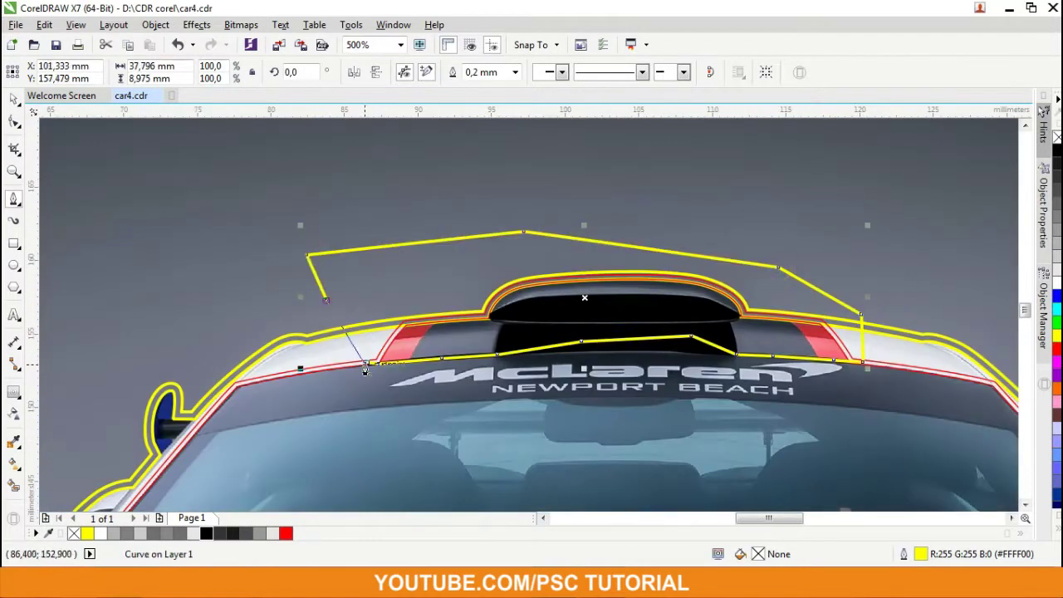
scroll(416, 370, "up", 4)
Step: Draw a closed Bezier loop across the red stripe to split it into two parts
left_click(438, 409)
scroll(437, 408, "down", 1)
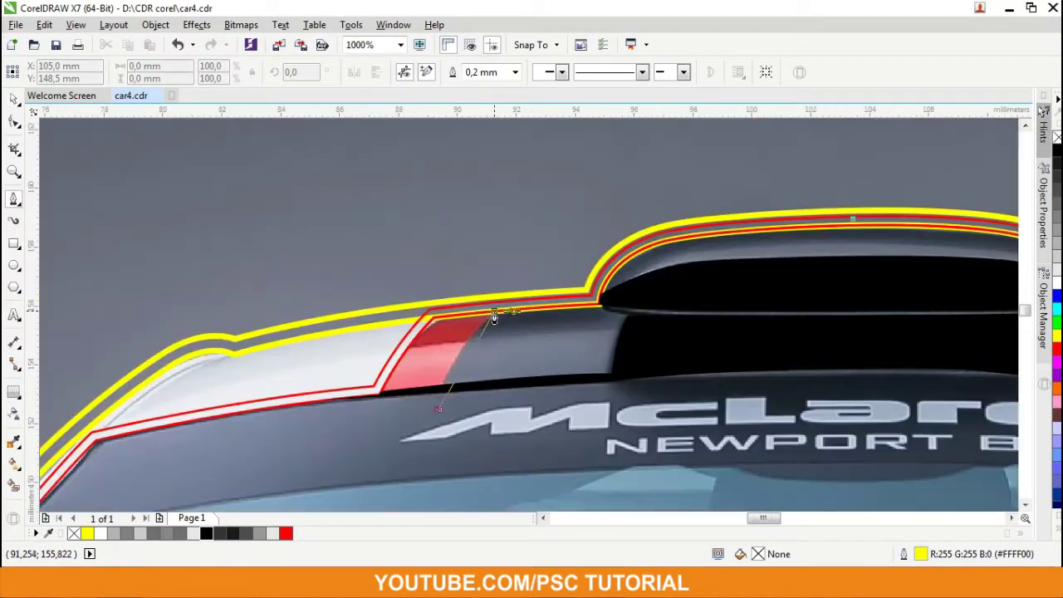
left_click(290, 382)
left_click(466, 314)
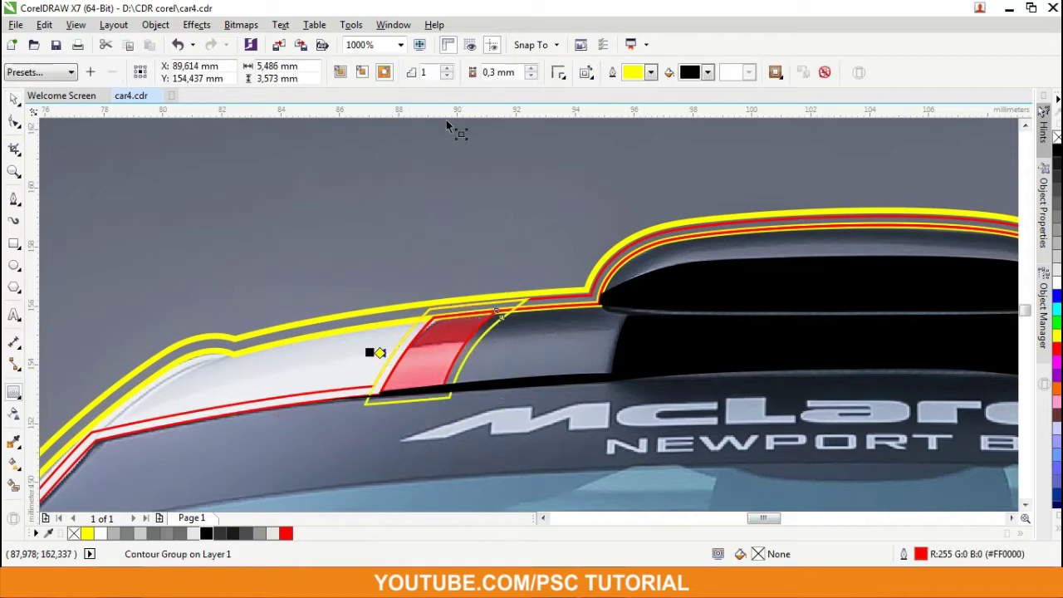
key("F5")
left_click(517, 332)
left_click_drag(278, 372, 182, 400)
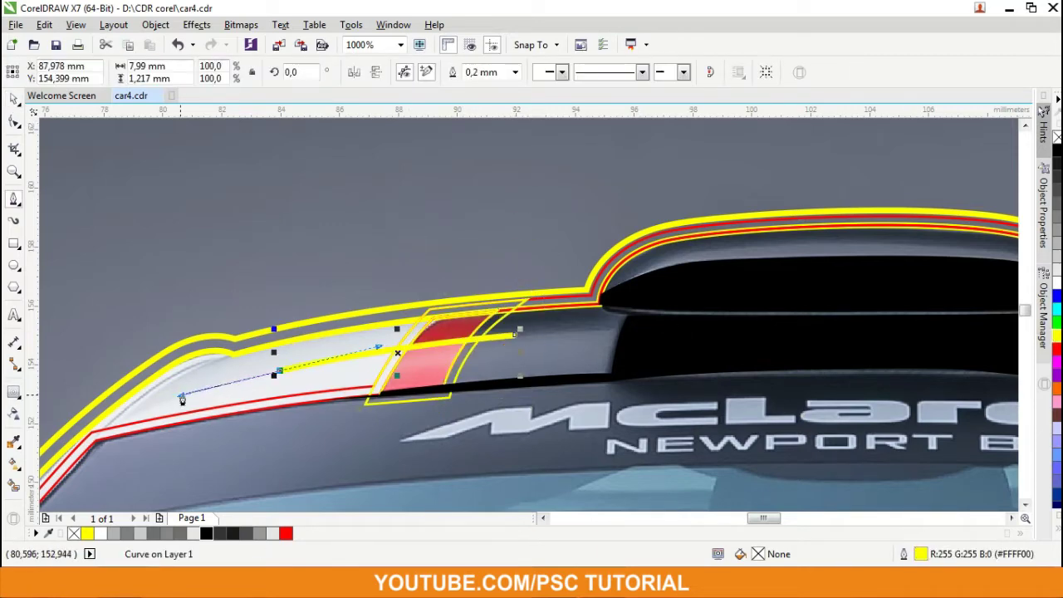
left_click(519, 330)
Step: Fill the lower stripe part with pink sampled from the photo and outline it black
scroll(444, 333, "up", 1)
key("i")
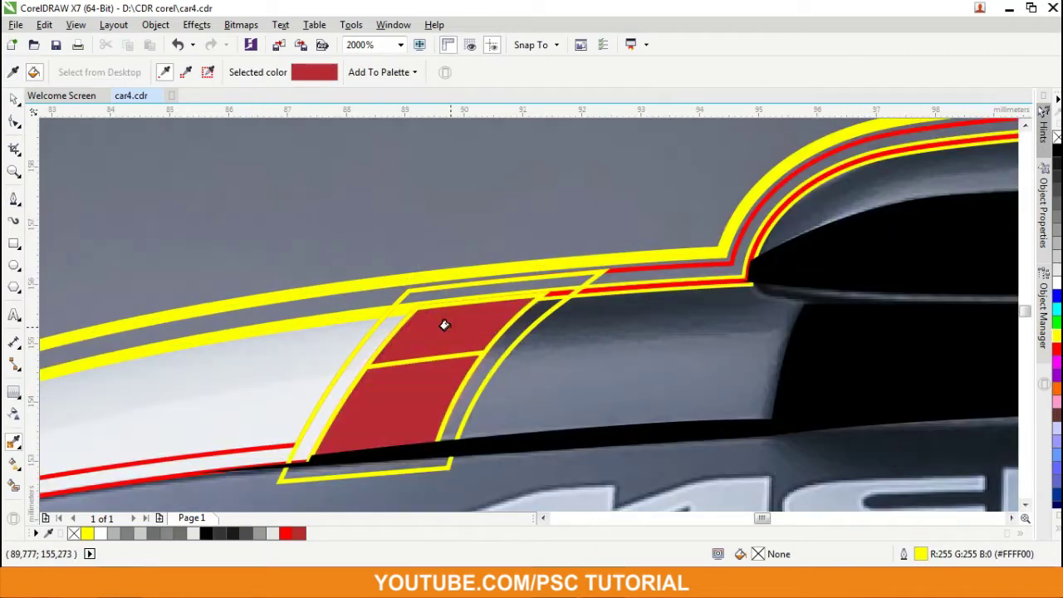
left_click(436, 386)
key("space")
right_click(203, 536)
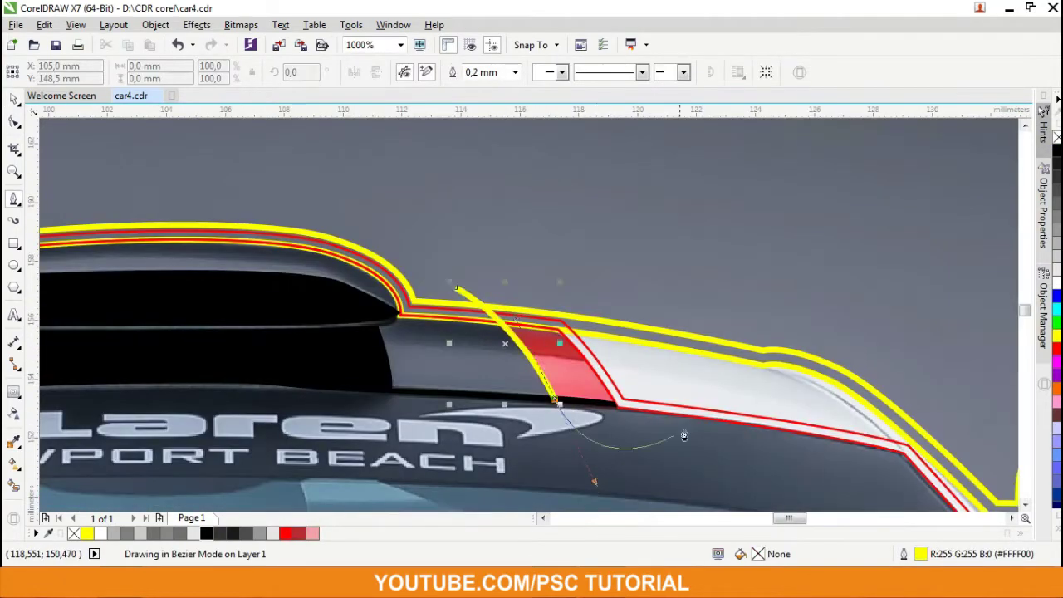
Step: Close the curve around the right stripe and finish the yellow spoiler curve
left_click(384, 73)
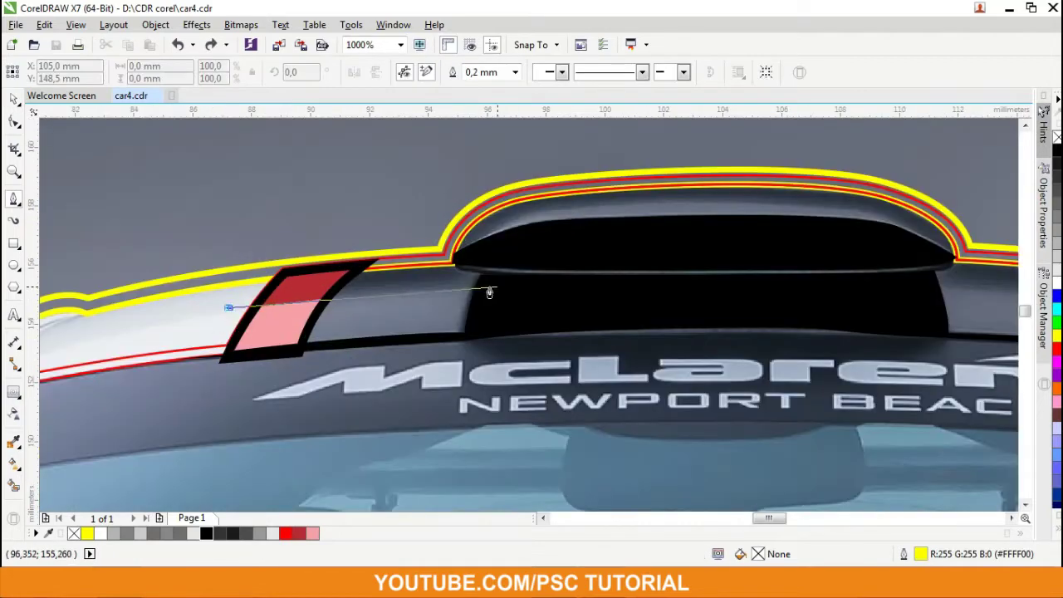
double_click(478, 291)
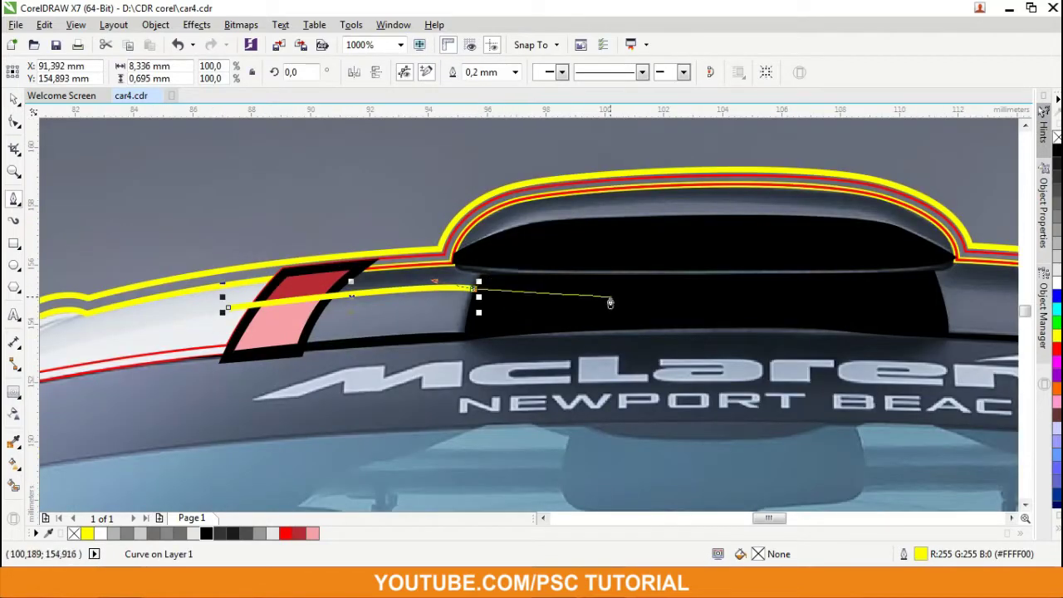
scroll(899, 224, "up", 2)
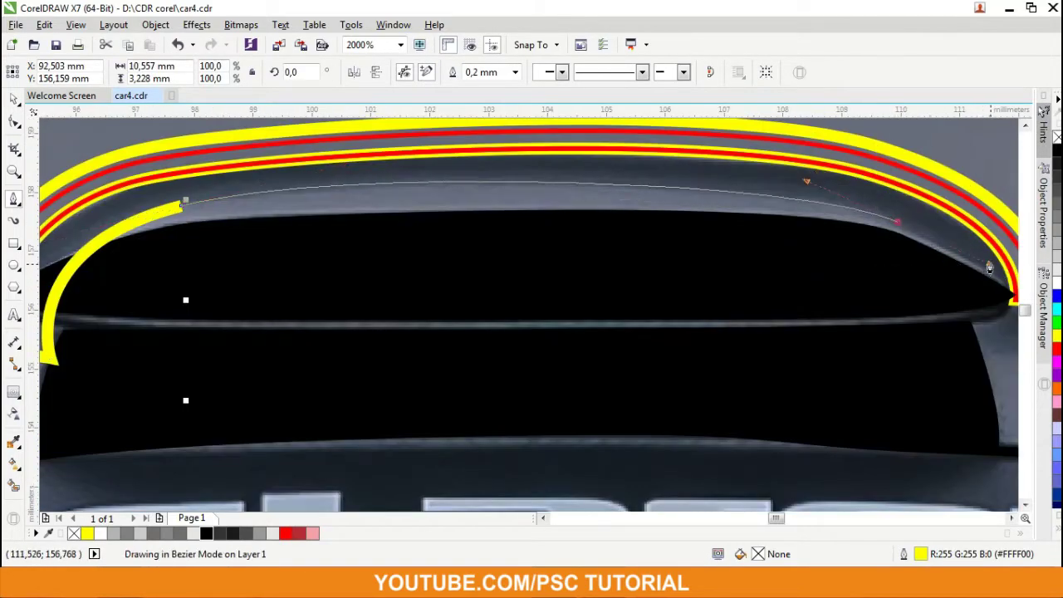
scroll(989, 267, "down", 2)
scroll(880, 309, "down", 2)
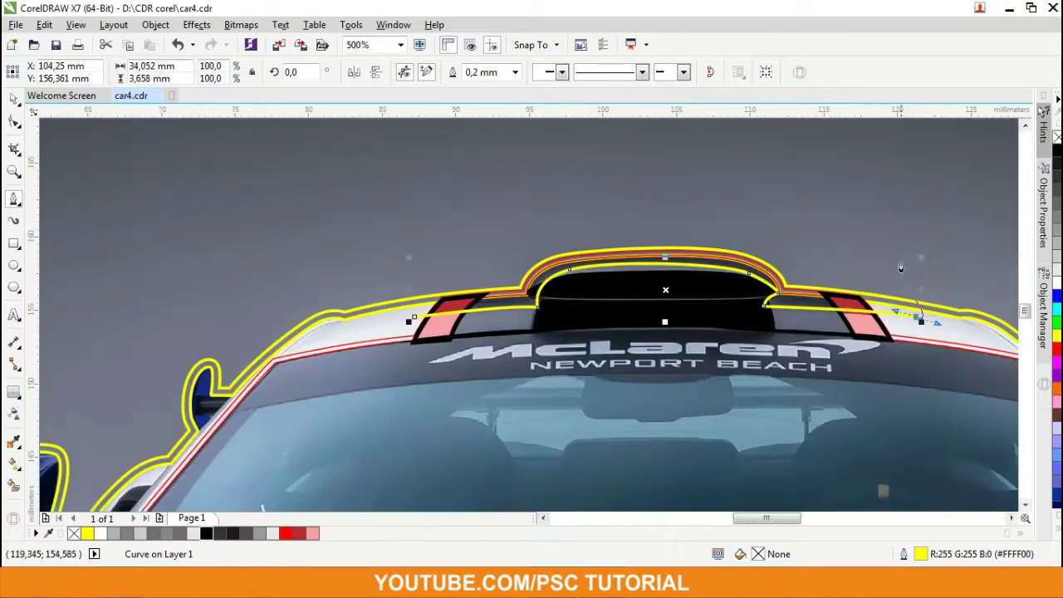
scroll(506, 299, "up", 2)
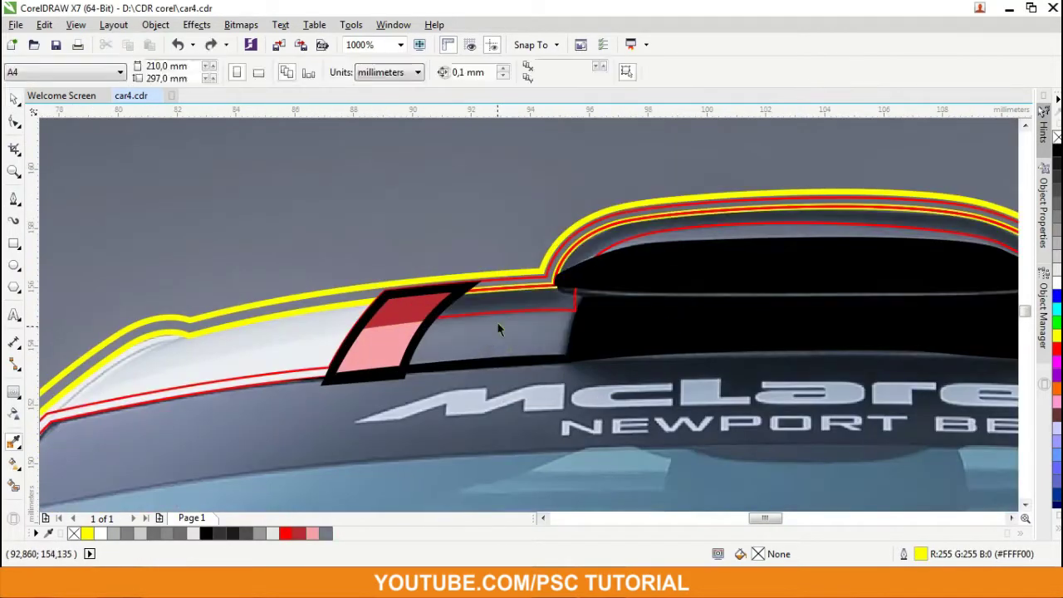
left_click(412, 376)
Step: Trace the wiper's upper edge from left to right, through its centre clip
scroll(679, 262, "down", 8)
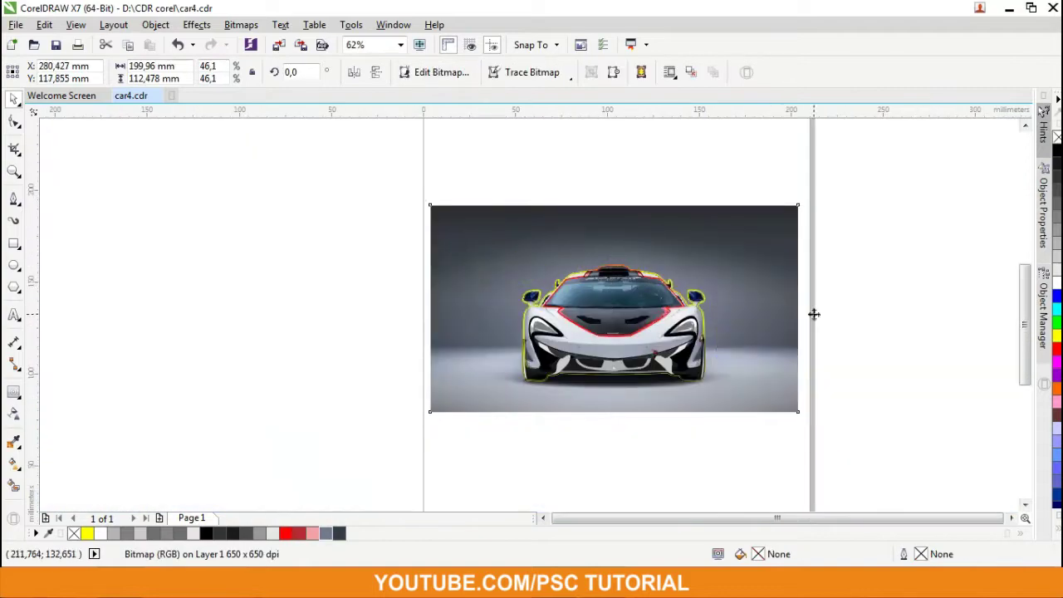
scroll(506, 310, "up", 4)
scroll(506, 310, "up", 4)
scroll(506, 310, "down", 2)
scroll(506, 310, "down", 2)
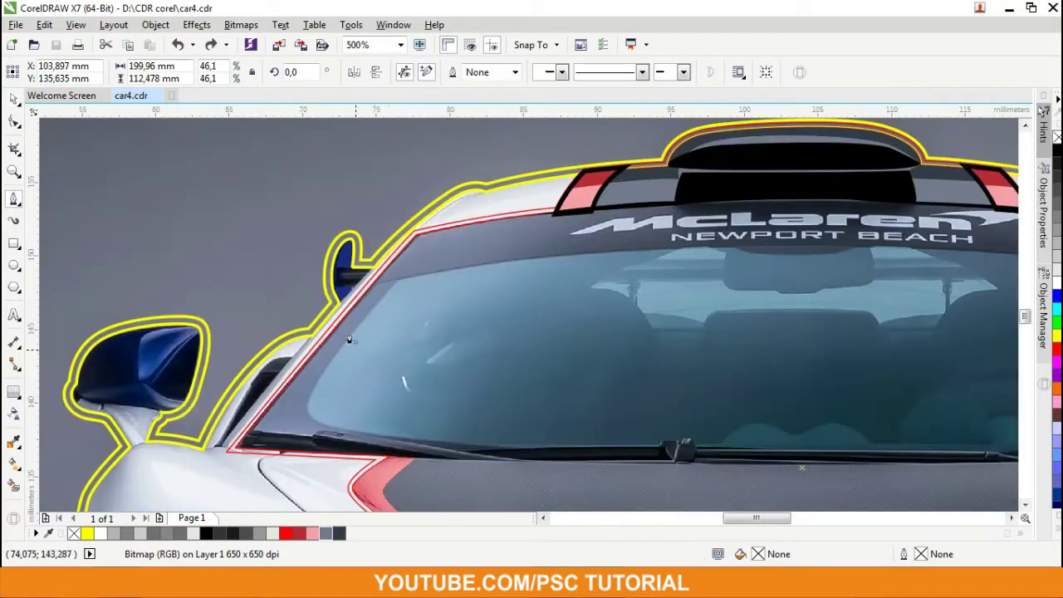
scroll(282, 441, "up", 6)
left_click_drag(182, 445, 292, 440)
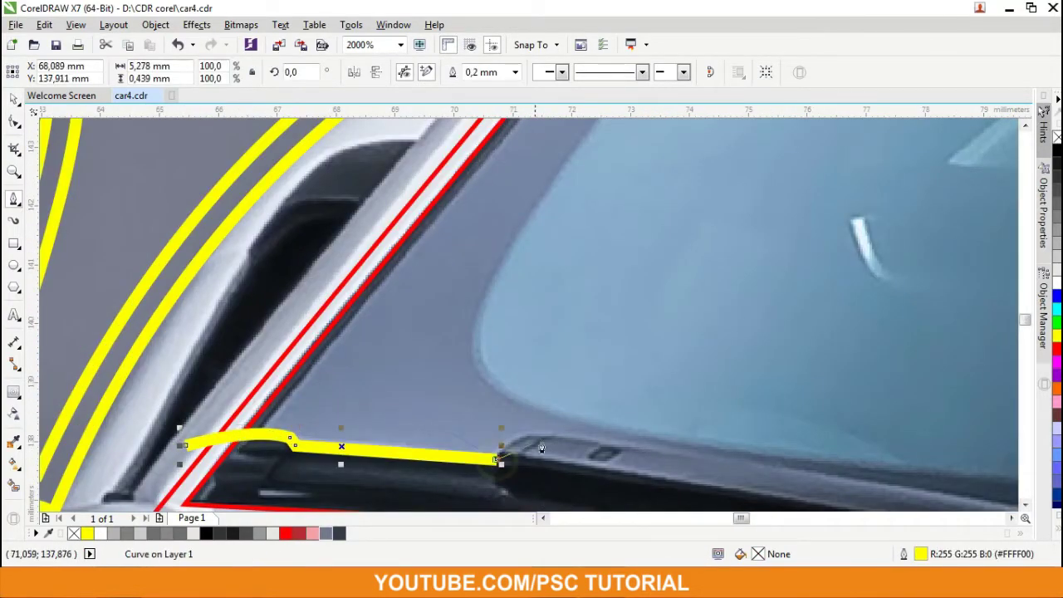
scroll(541, 449, "down", 2)
left_click(368, 439)
scroll(457, 415, "down", 2)
scroll(457, 415, "down", 2)
scroll(744, 436, "up", 4)
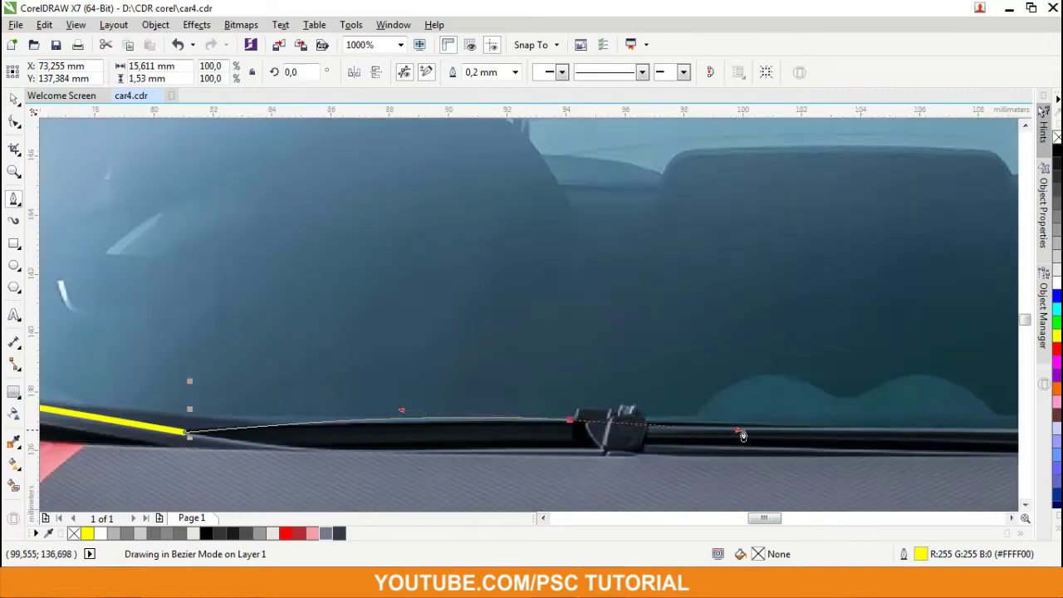
left_click(570, 421)
scroll(579, 412, "up", 2)
left_click(704, 413)
scroll(704, 413, "down", 3)
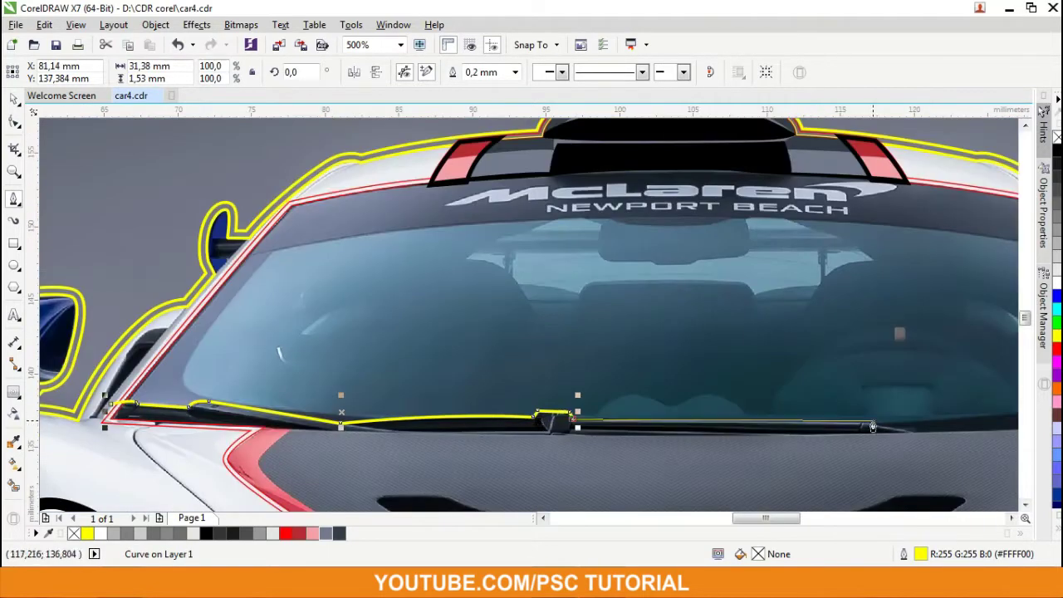
scroll(868, 432, "up", 2)
double_click(964, 446)
Step: Trace the wiper's lower edge back to the left as a second curve
scroll(955, 447, "down", 2)
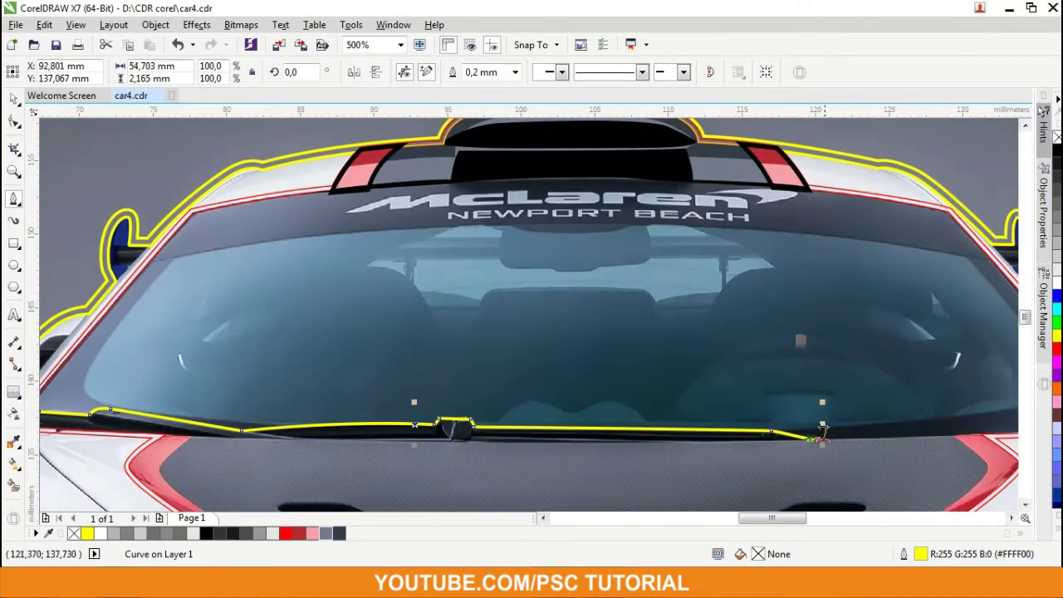
scroll(823, 428, "down", 3)
scroll(822, 428, "up", 4)
left_click(899, 444)
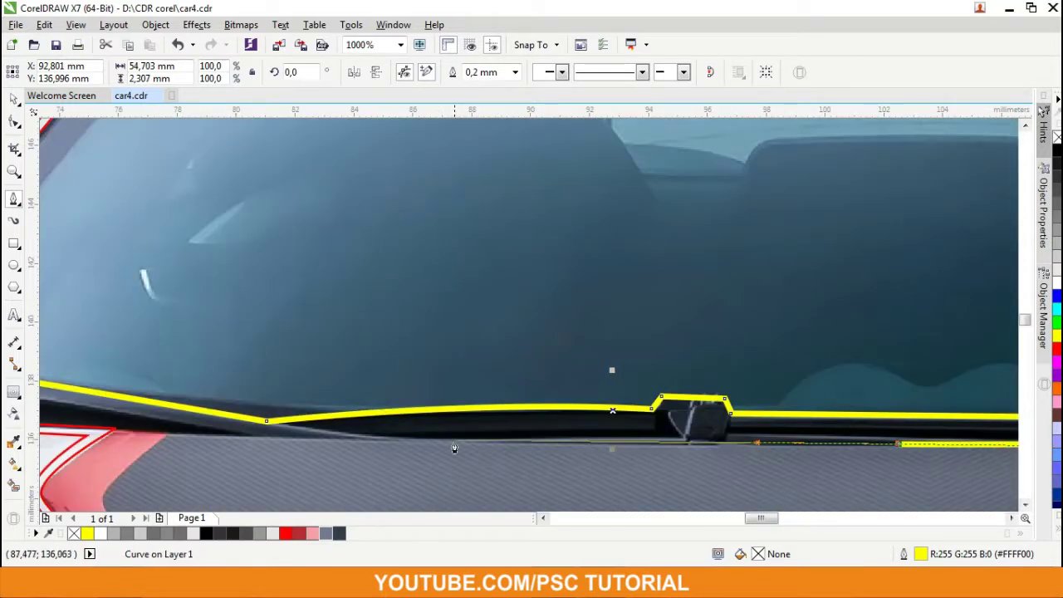
double_click(356, 446)
scroll(624, 455, "down", 1)
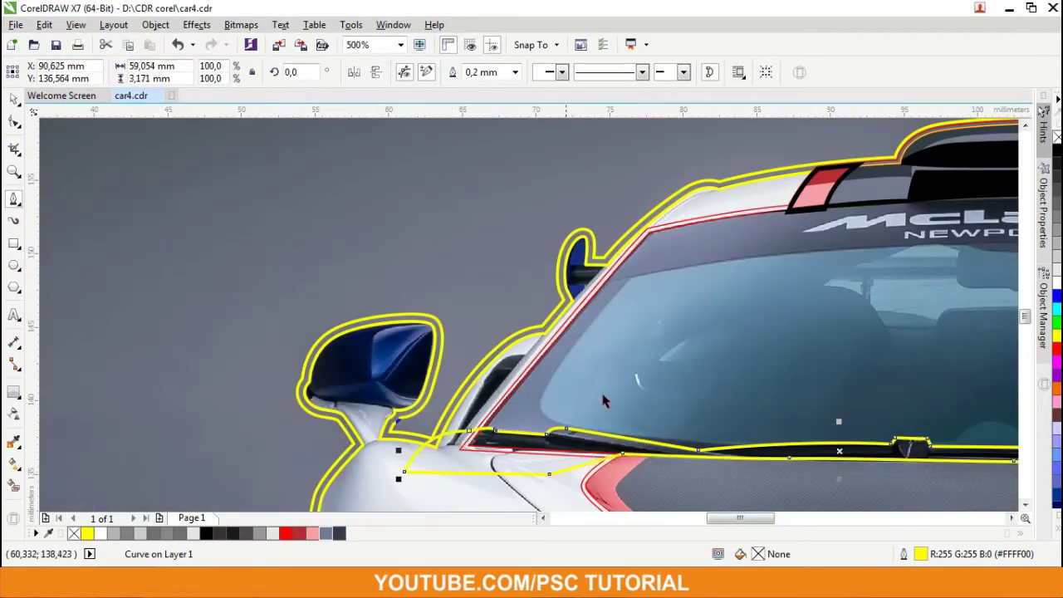
Step: Give the wiper traces a thin contour outline and deselect them
key("ctrl+k")
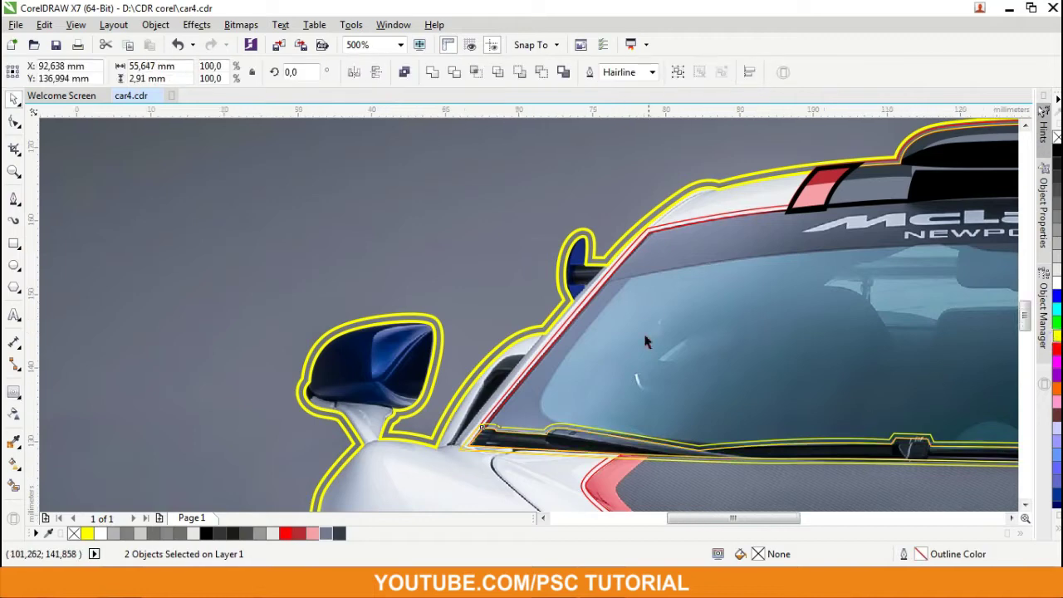
left_click(647, 341)
scroll(640, 397, "up", 1)
scroll(142, 376, "left", 3)
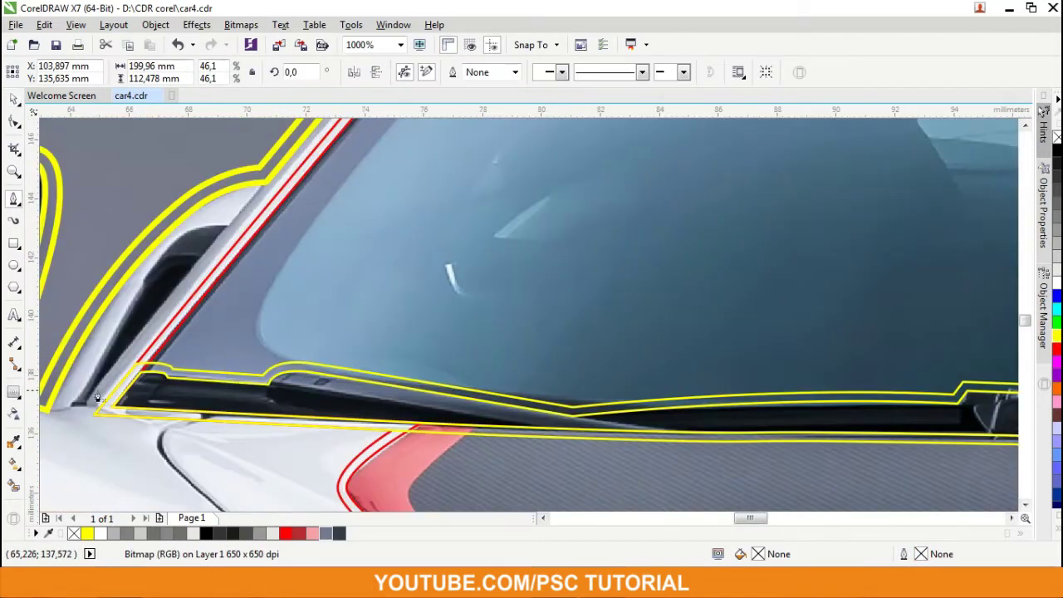
scroll(332, 399, "up", 1)
scroll(332, 398, "down", 1)
Step: Trace the wiper outline with nodes from the mirror base along the wiper
left_click_drag(586, 486, 498, 482)
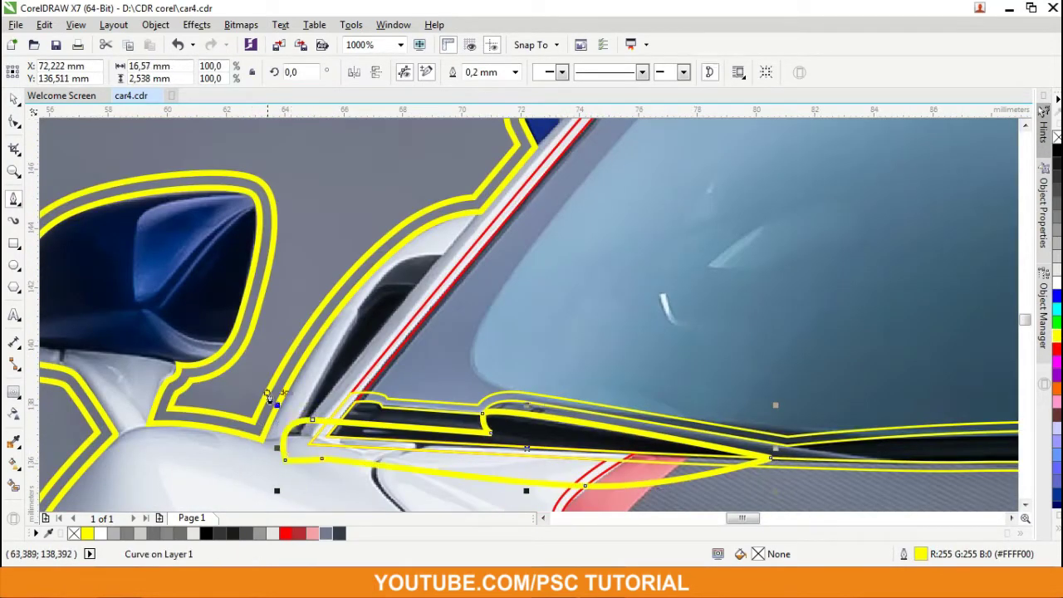
scroll(268, 397, "down", 3)
left_click(587, 441)
scroll(586, 445, "up", 1)
scroll(666, 431, "up", 1)
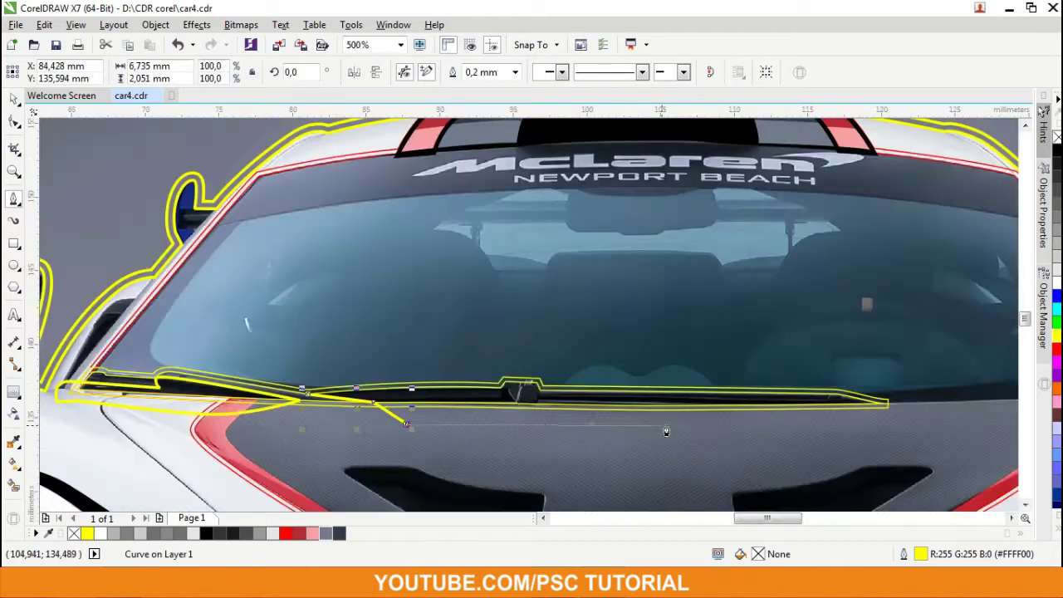
scroll(667, 431, "up", 1)
scroll(441, 377, "up", 1)
scroll(790, 382, "right", 3)
left_click_drag(831, 378, 934, 378)
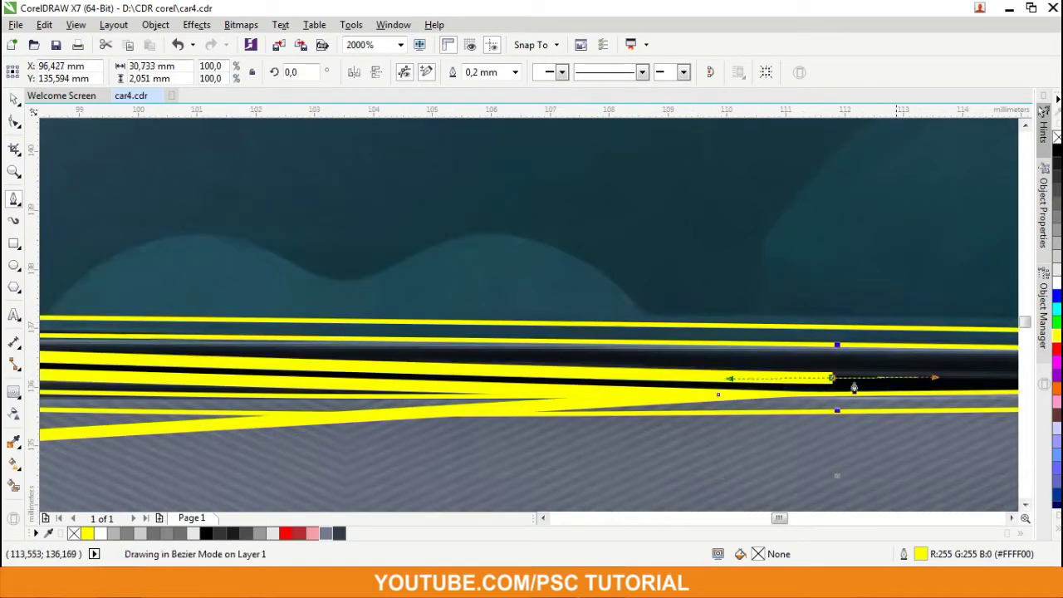
scroll(854, 387, "down", 1)
scroll(241, 392, "up", 1)
Step: Add the final curved nodes and close the wiper outline
left_click_drag(249, 331, 289, 301)
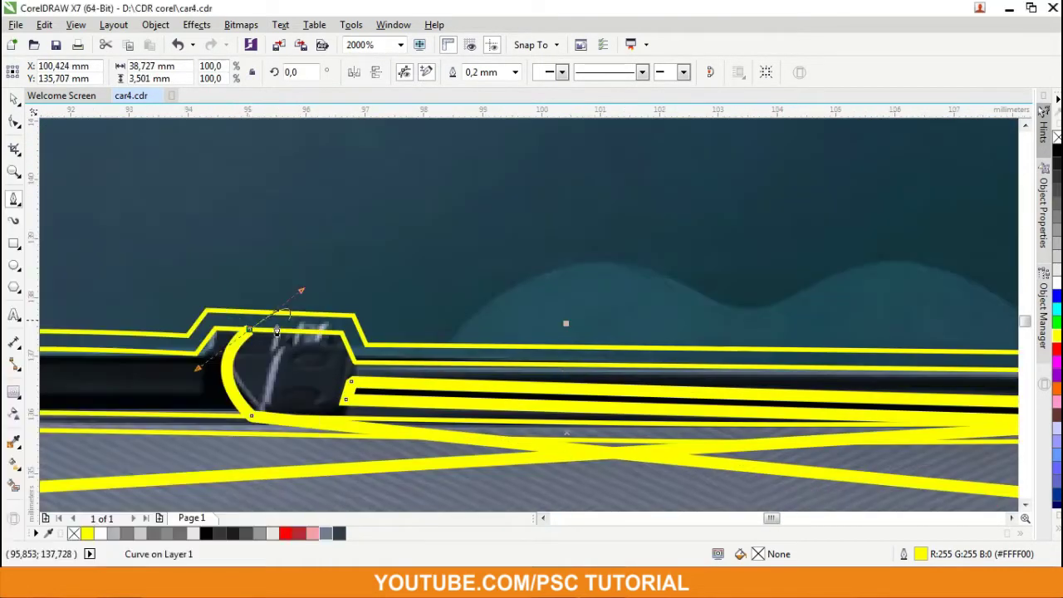
scroll(516, 356, "down", 1)
scroll(516, 356, "left", 3)
scroll(516, 356, "left", 2)
scroll(343, 380, "up", 1)
left_click(343, 380)
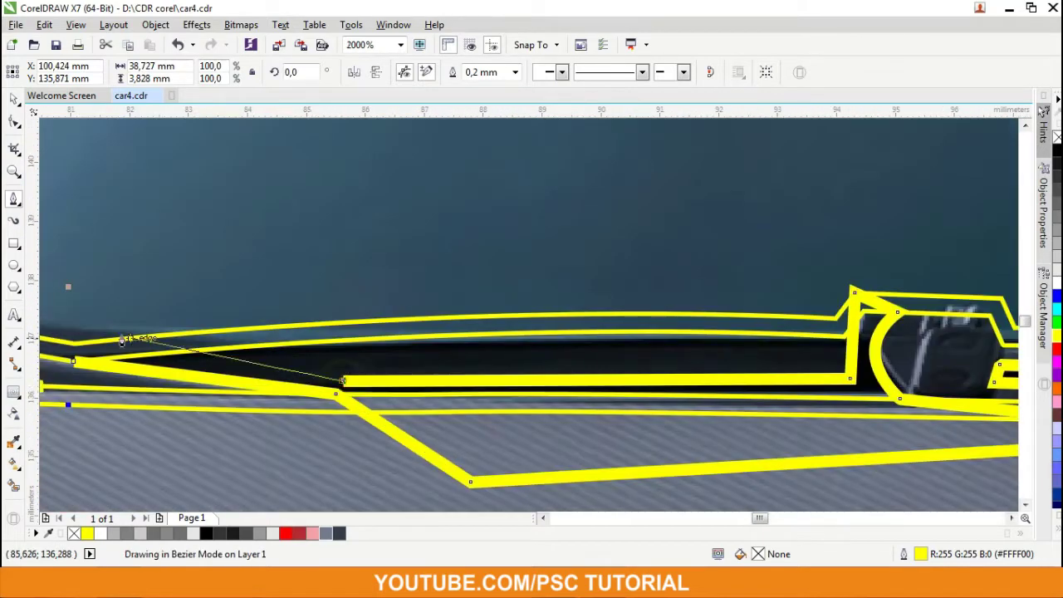
left_click(123, 339)
Step: Fill the closed wiper outline solid black
scroll(123, 340, "down", 3)
scroll(501, 332, "up", 2)
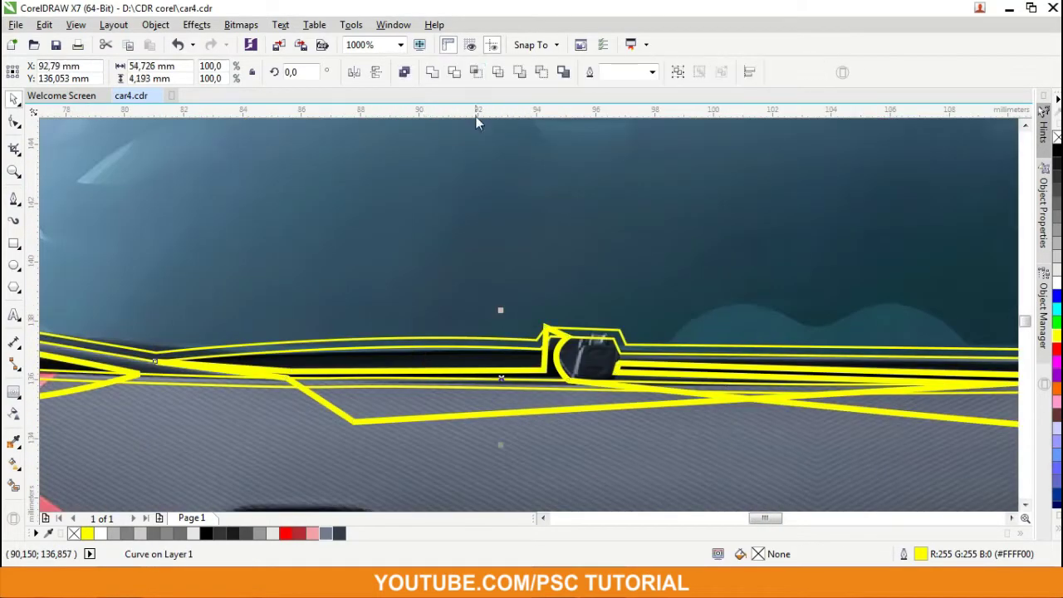
left_click(677, 374)
left_click(260, 533)
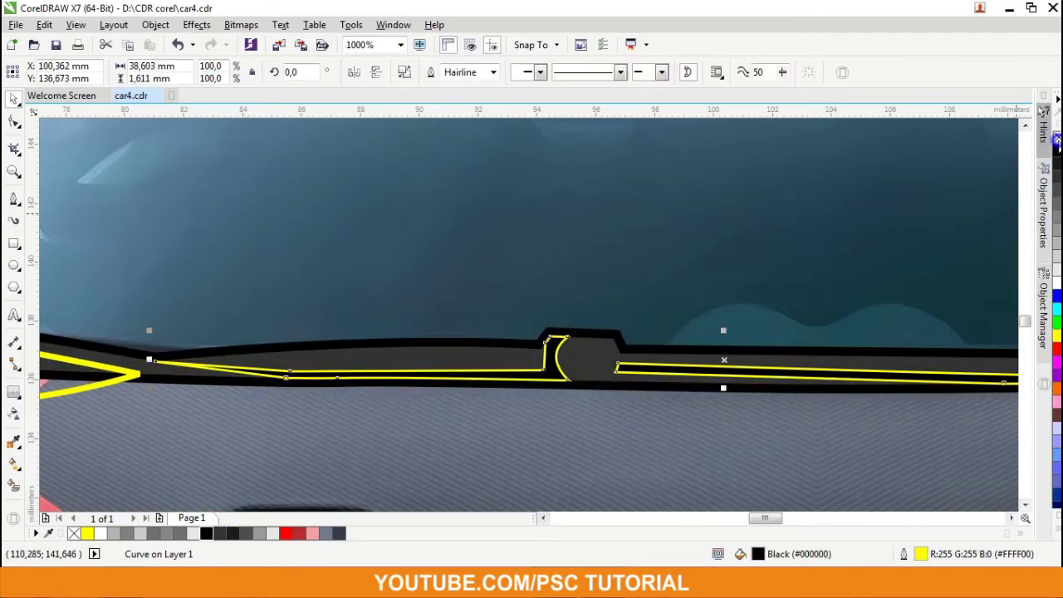
Step: Start a new Bezier curve along the windshield's lower edge
scroll(532, 332, "down", 5)
left_click_drag(253, 309, 790, 363)
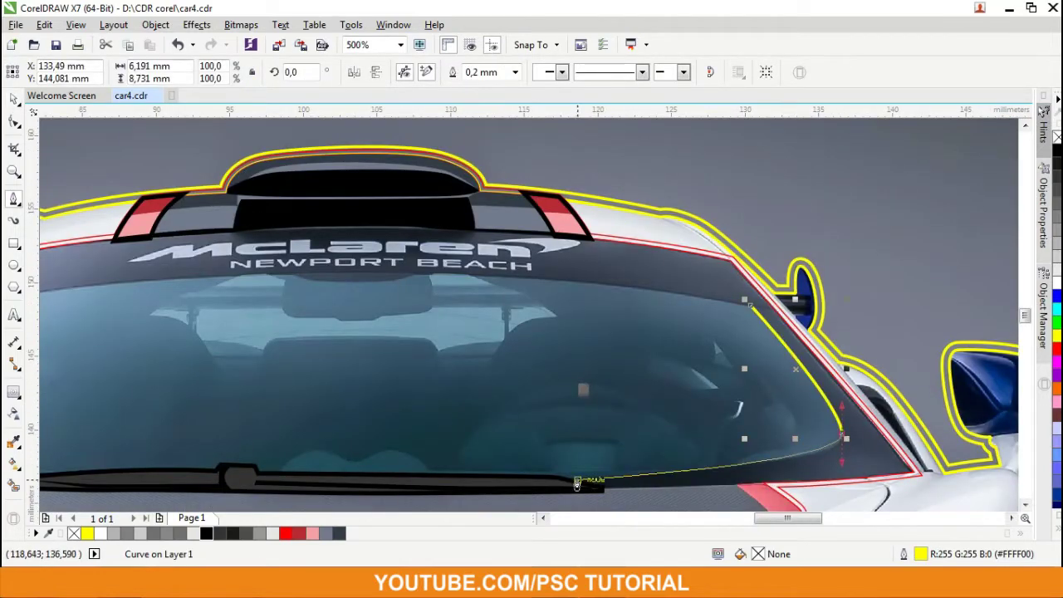
left_click(577, 481)
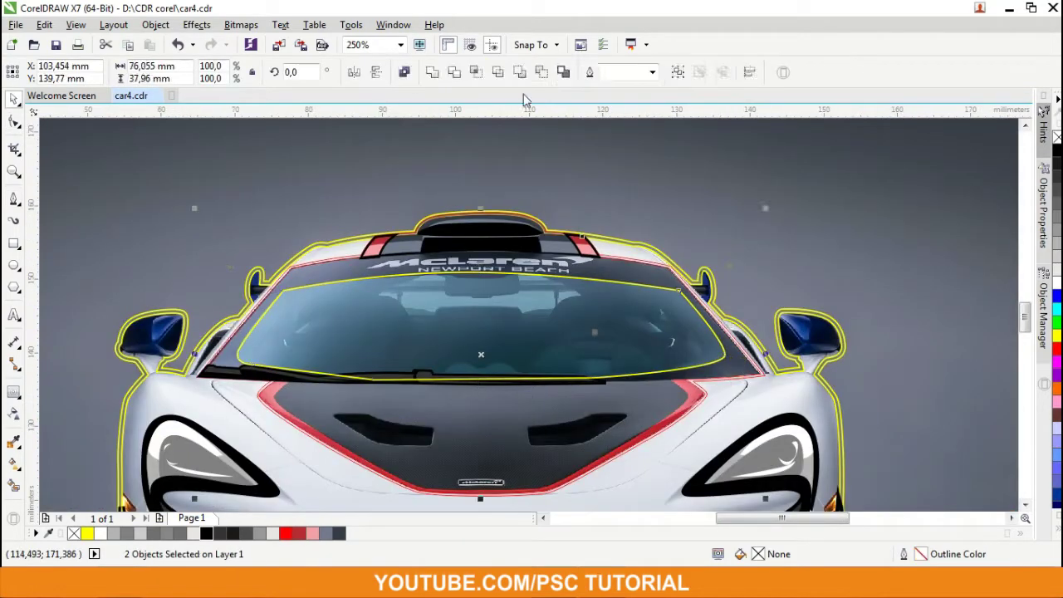
Step: Select the windshield outline curve for reshaping
left_click(593, 352)
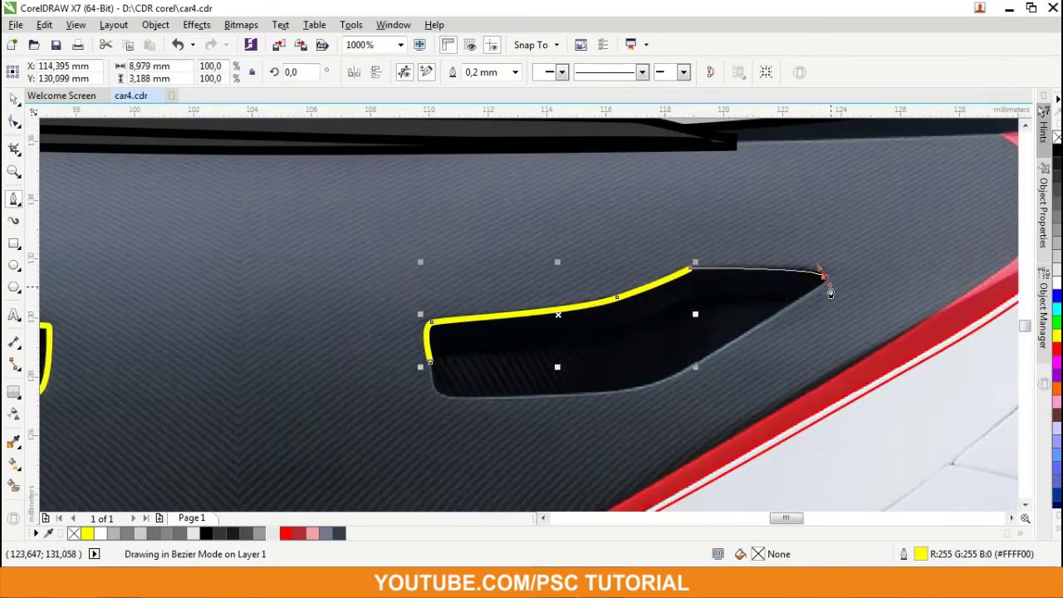
Step: Close the vent outline and give both vent outlines a red contour
left_click(461, 405)
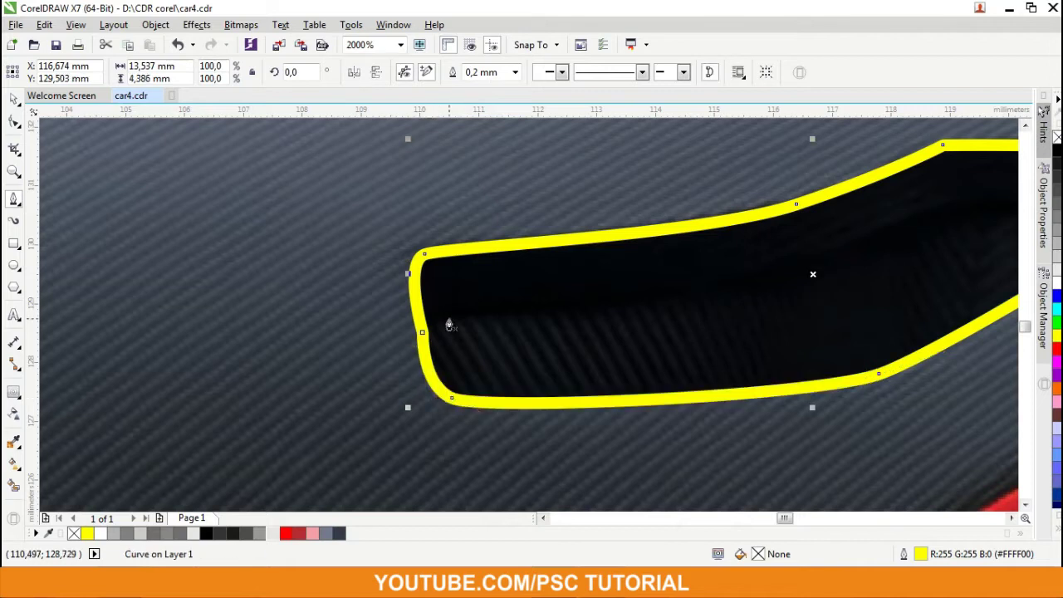
key("space")
scroll(335, 343, "down", 4)
left_click(335, 343, "shift")
left_click(480, 75)
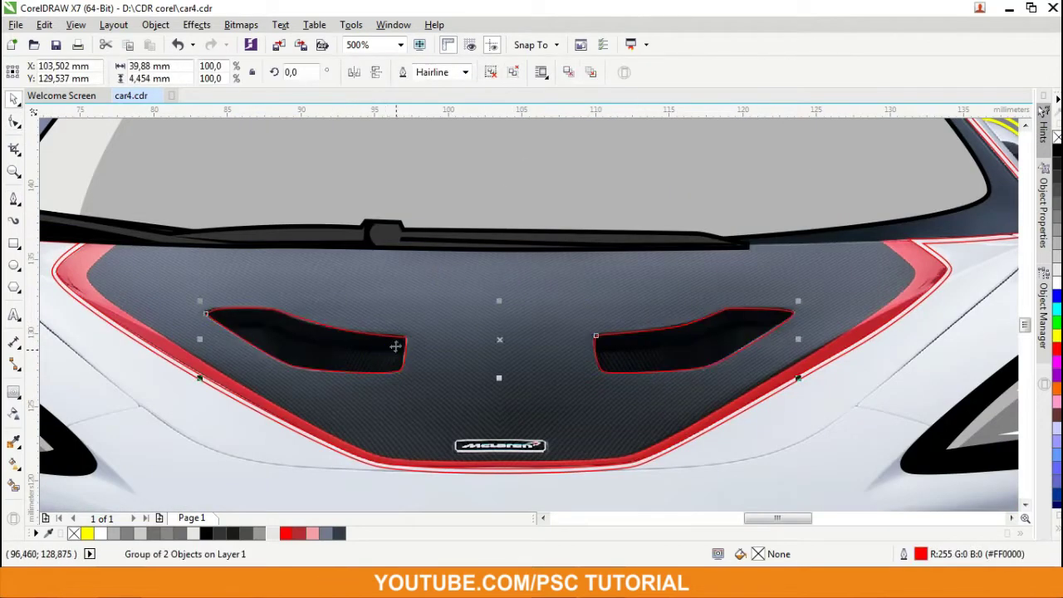
left_click(382, 73)
key("ctrl+k")
Step: Draw a curved Bezier dividing line across the right vent
left_click(673, 351)
scroll(672, 351, "up", 2)
key("space")
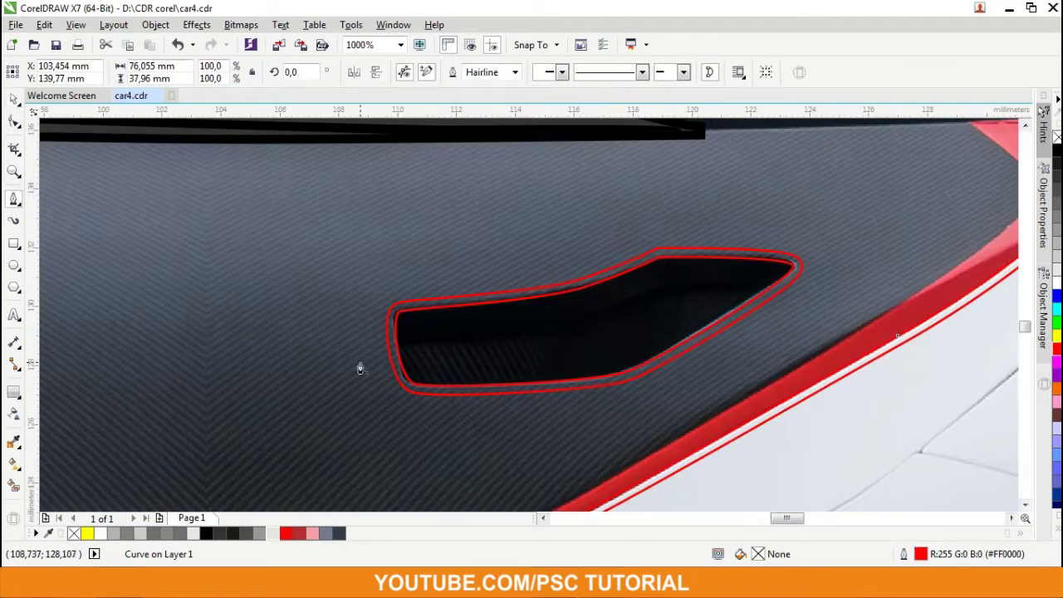
left_click(360, 361)
left_click(523, 334)
left_click_drag(723, 291, 762, 295)
left_click(475, 75)
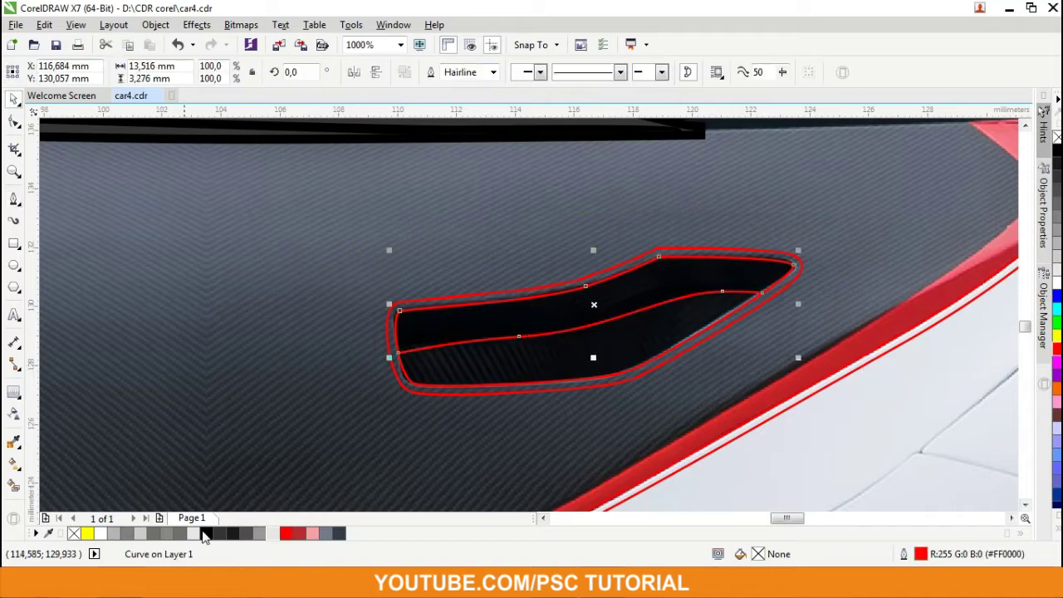
Step: Trace the right vent's lower shaded region as a closed curve and fill it dark grey
left_click(480, 432)
left_click_drag(574, 361, 605, 347)
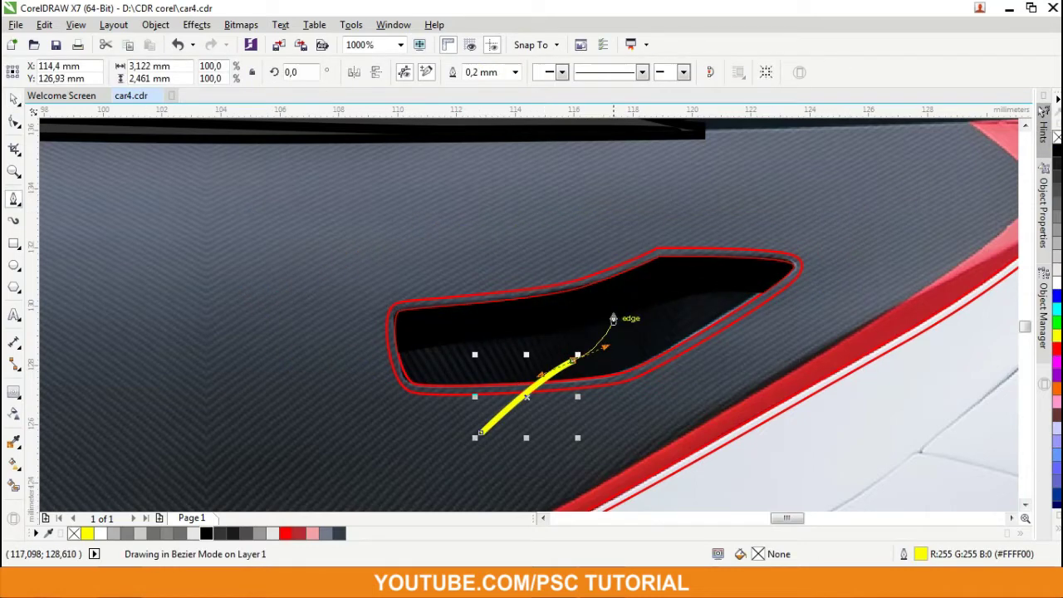
left_click(814, 330)
left_click(844, 191)
left_click(547, 215)
left_click(363, 261)
left_click(299, 384)
left_click(478, 432)
left_click(221, 534)
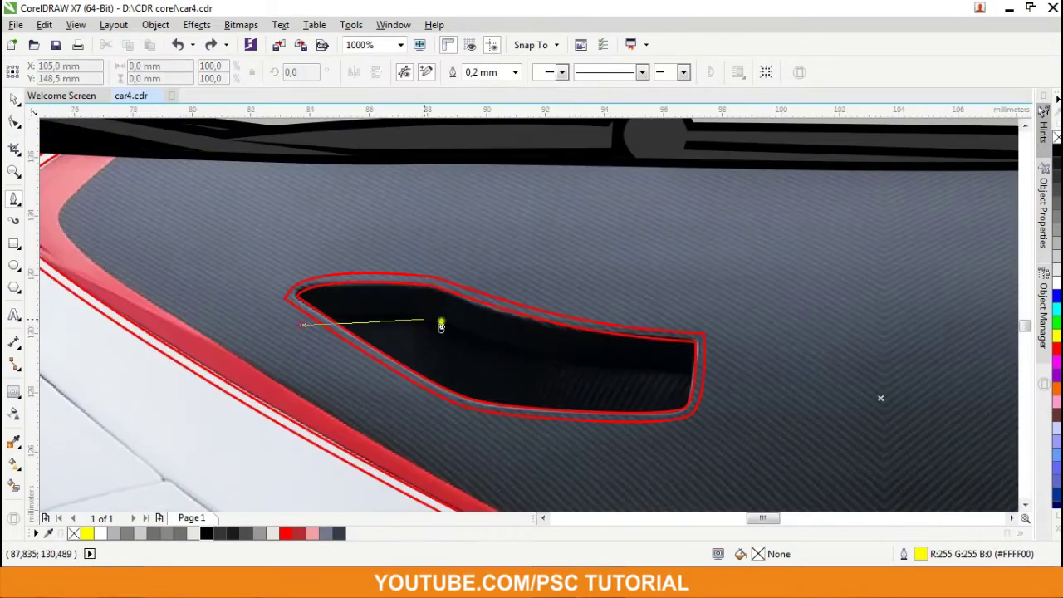
Step: Trace the left vent's inner region, fill it dark grey, and darken the outer vent shape
left_click(538, 357)
left_click_drag(752, 378, 796, 374)
left_click(304, 324)
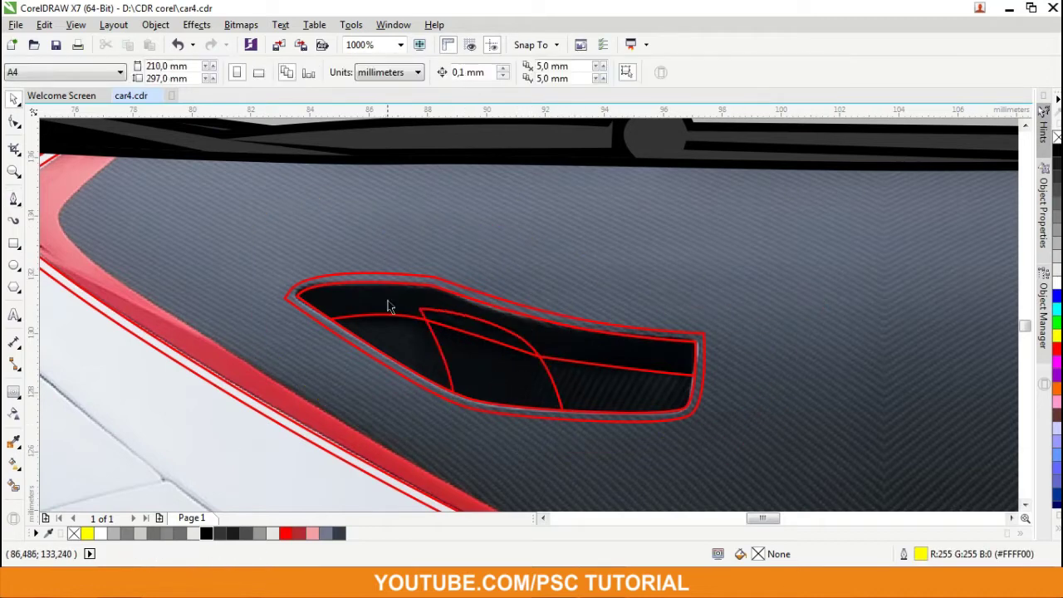
left_click(264, 532)
left_click(498, 296)
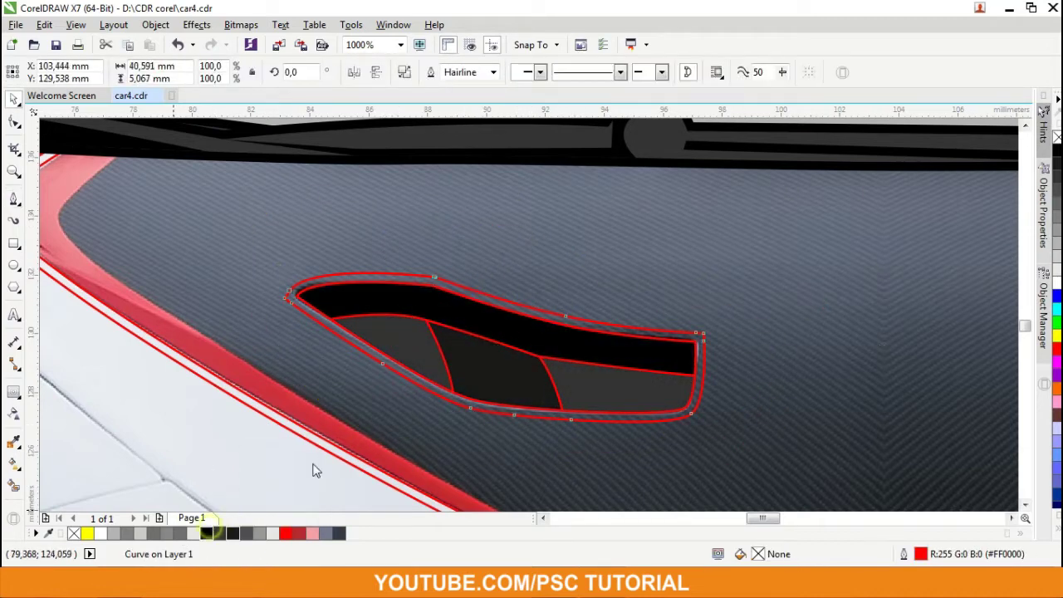
left_click(277, 427, "shift")
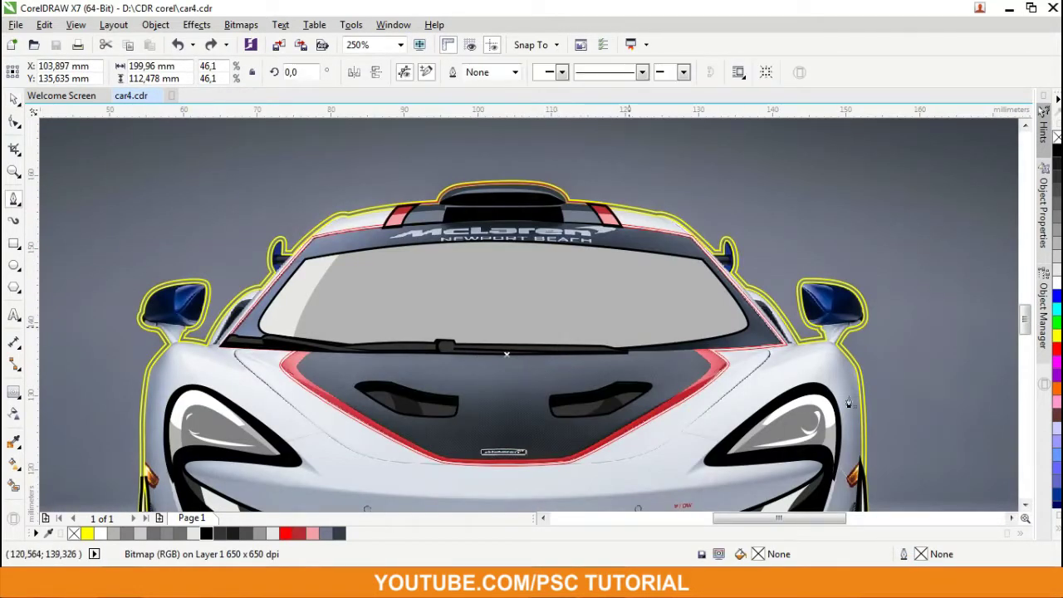
Step: Draw a stray curve at the windshield's right corner, then remove it
scroll(784, 376, "up", 2)
left_click(784, 374)
left_click(623, 383)
scroll(624, 383, "down", 2)
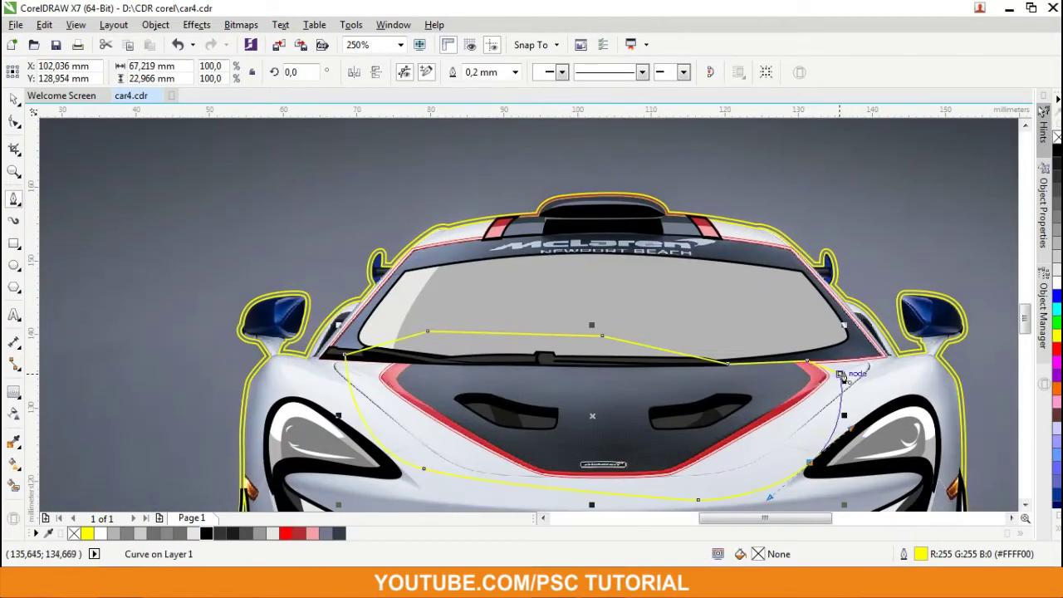
scroll(384, 370, "up", 2)
left_click(345, 356)
scroll(344, 356, "down", 2)
key("Escape")
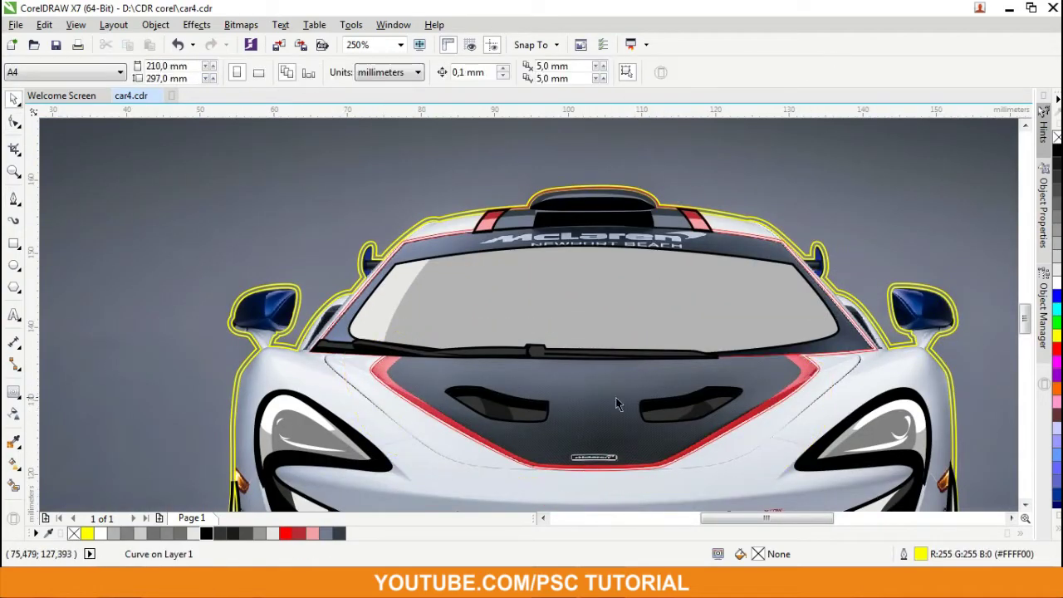
scroll(637, 394, "up", 2)
Step: Draw a rectangle over the hood badge, add a rounded contour, and fill it white
key("F6")
scroll(530, 429, "up", 4)
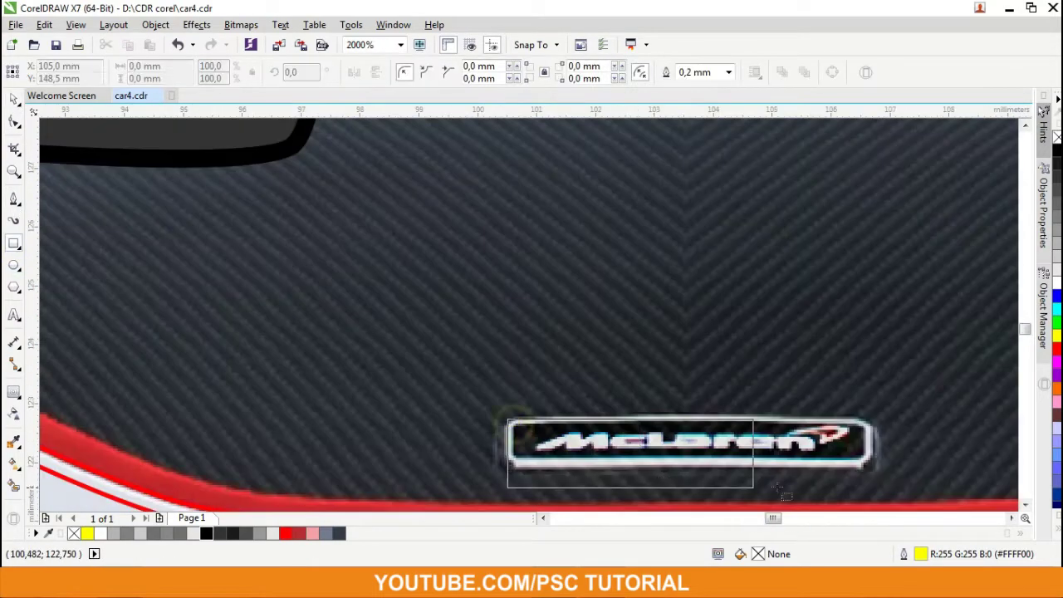
left_click_drag(501, 413, 881, 474)
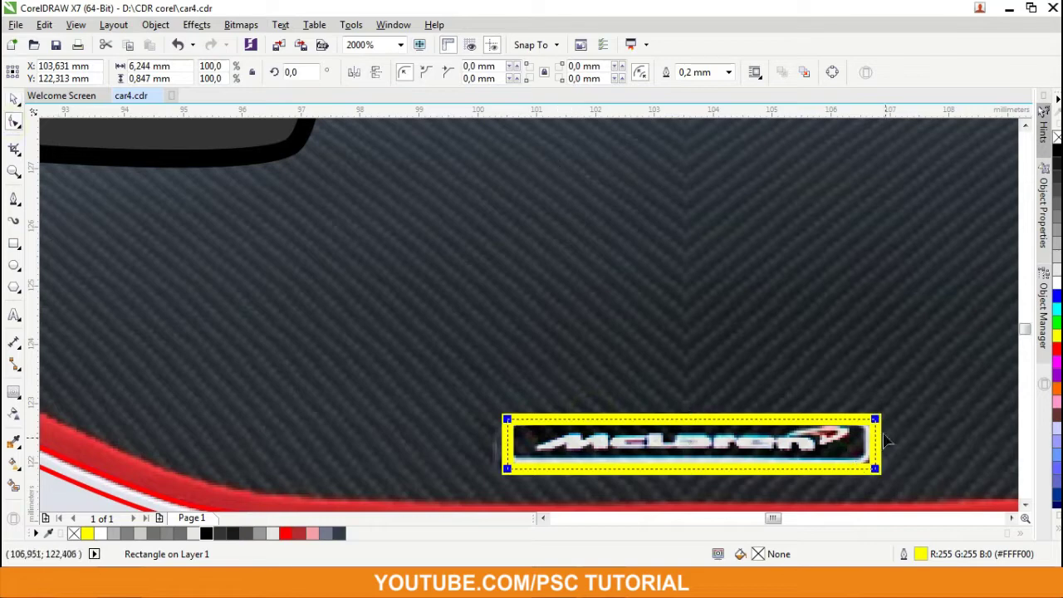
left_click(382, 71)
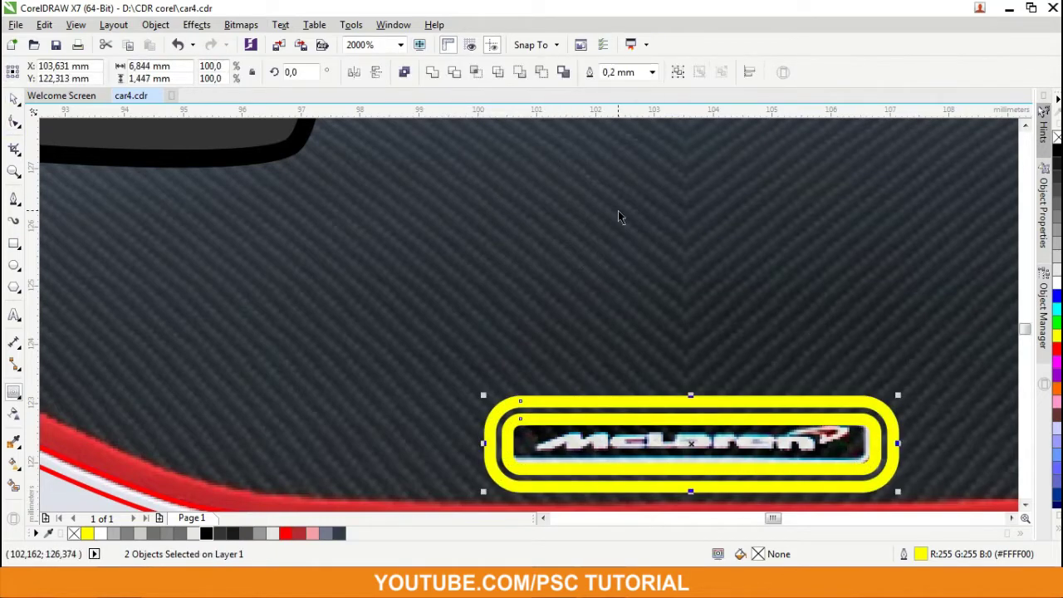
left_click(1054, 152)
scroll(638, 282, "down", 3)
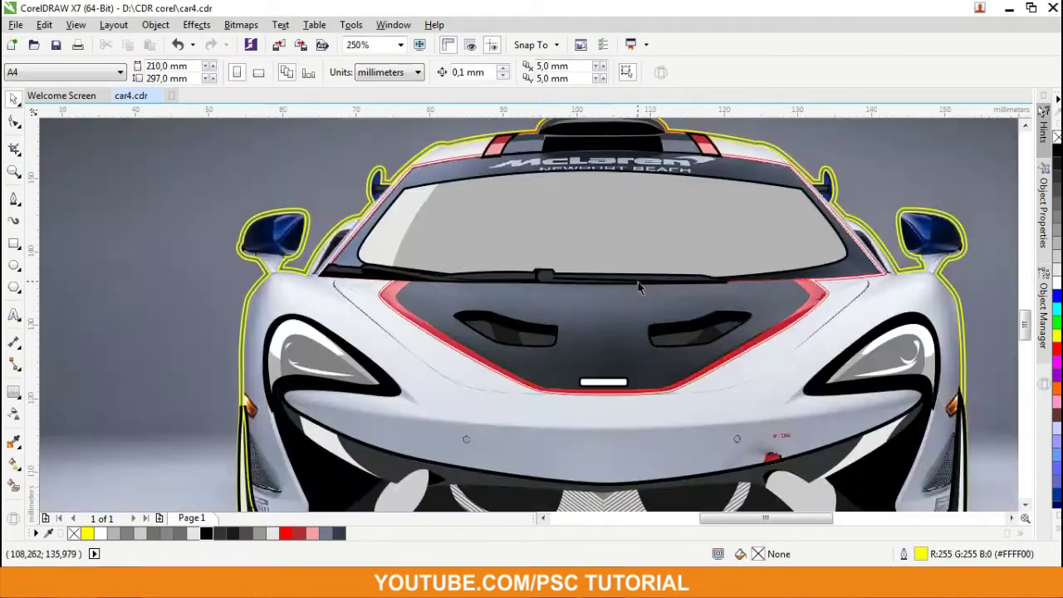
scroll(636, 451, "up", 1)
scroll(636, 451, "up", 1)
Step: Draw a thin vertical centre line up the middle of the hood
left_click(637, 451)
left_click(636, 471)
scroll(636, 465, "down", 1)
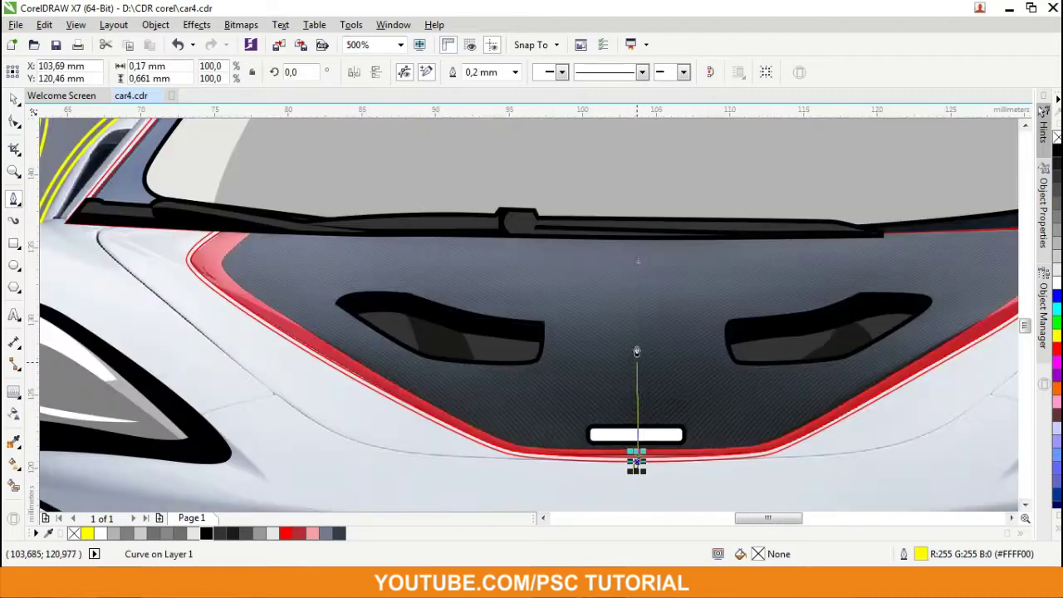
left_click(638, 179)
scroll(639, 178, "down", 1)
key("Escape")
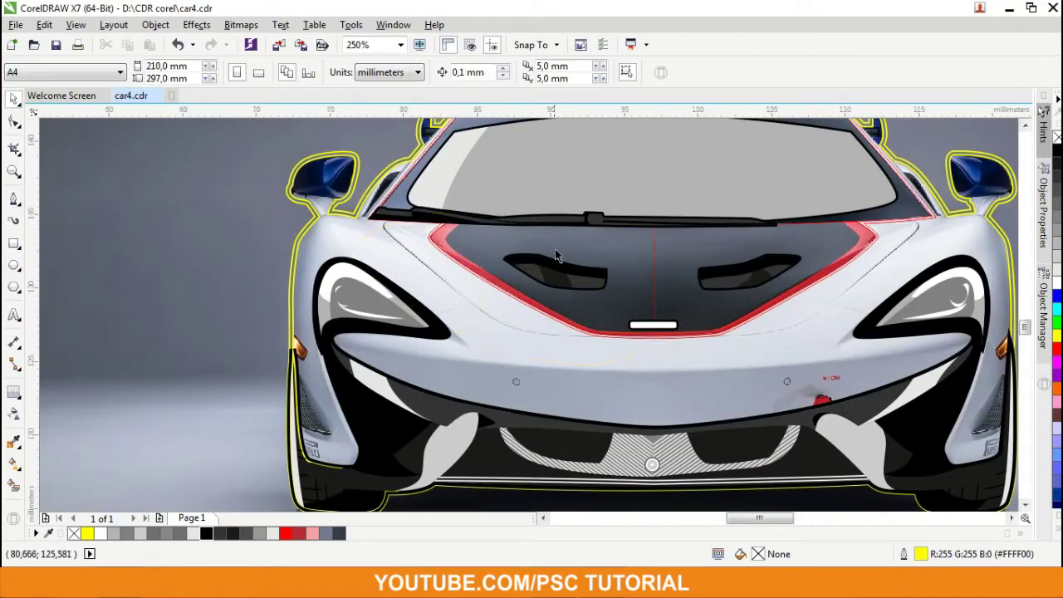
scroll(407, 263, "up", 1)
scroll(401, 288, "down", 1)
scroll(765, 226, "up", 1)
scroll(764, 225, "down", 1)
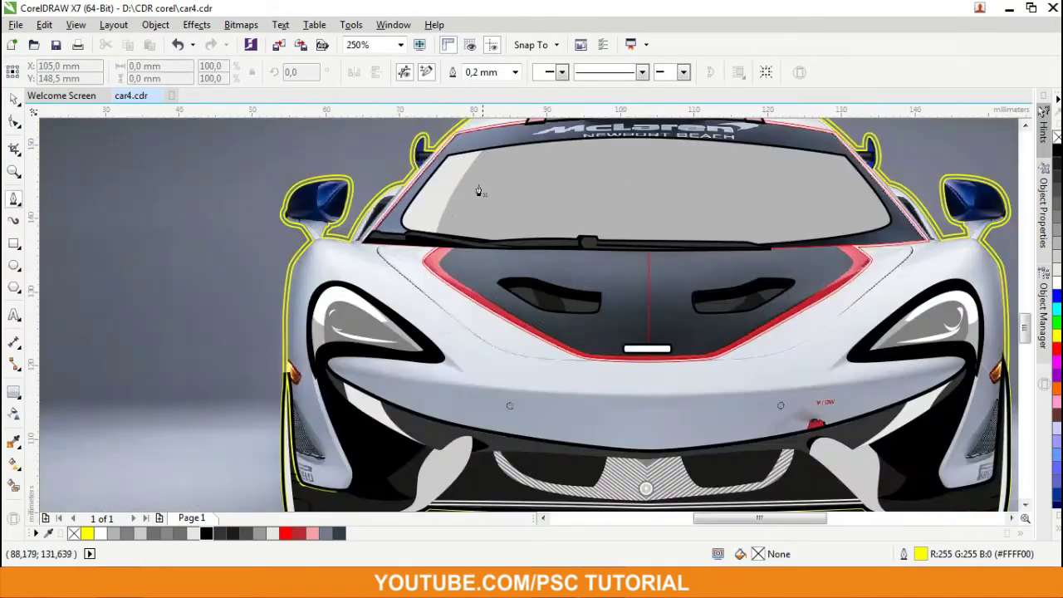
left_click(456, 147)
Step: Finish the diagonal line below the right vent as a hairline and repeat it into a hatched band
scroll(694, 309, "up", 1)
left_click(960, 454)
left_click(515, 72)
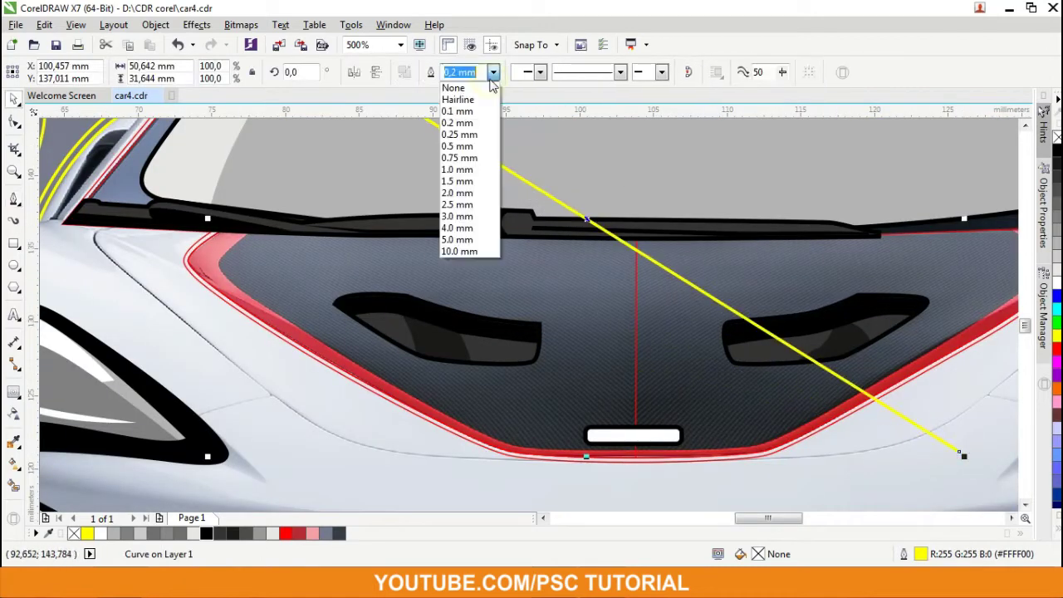
left_click(452, 97)
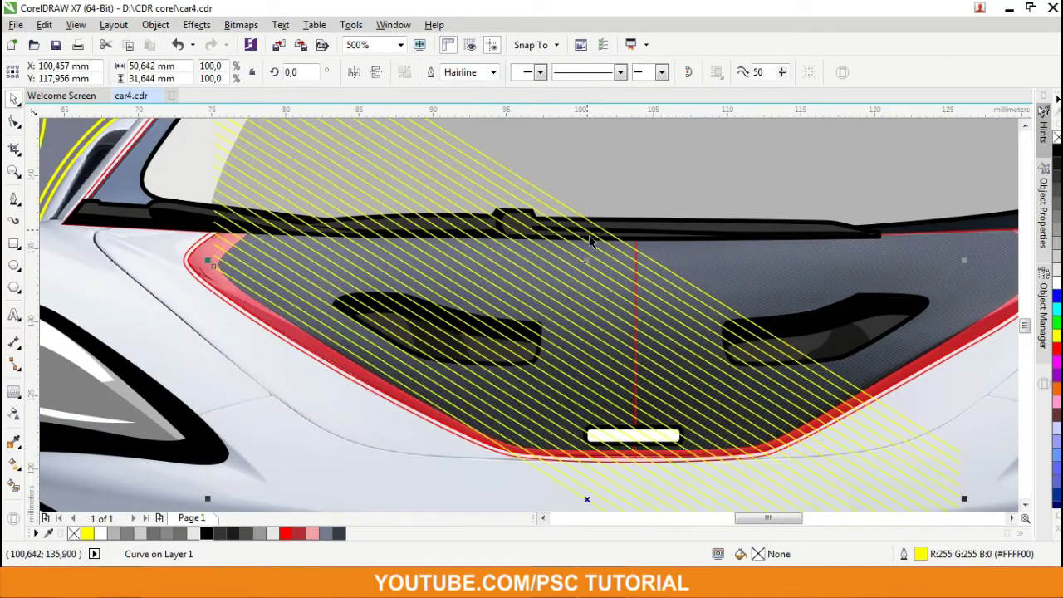
scroll(107, 232, "down", 2)
left_click(107, 232)
scroll(619, 355, "down", 1)
Step: Select all the traced car parts, then deselect several non-hatch shapes
left_click_drag(619, 356, 619, 355)
scroll(308, 214, "up", 2)
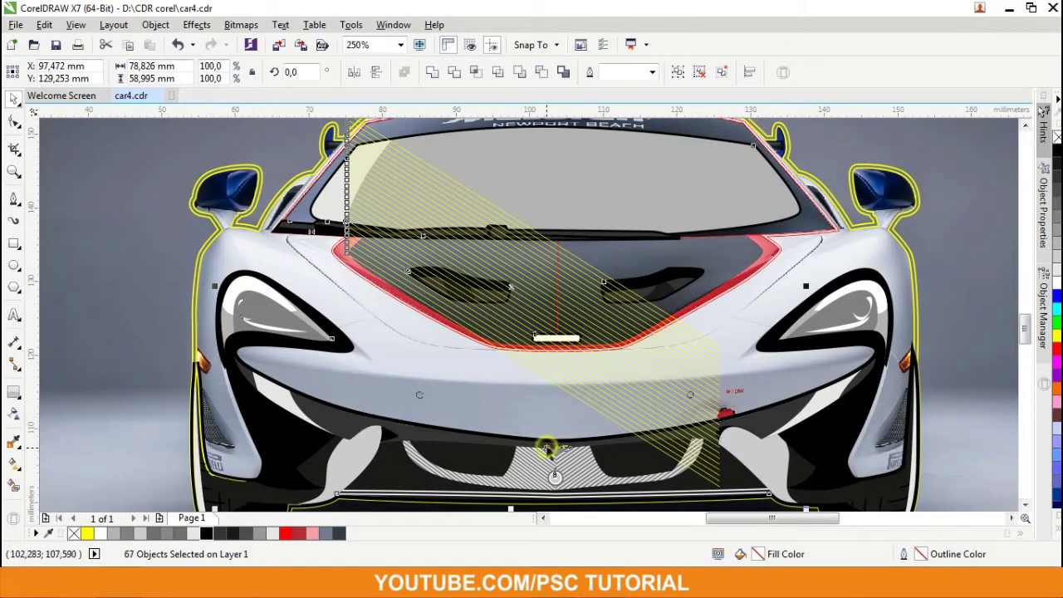
left_click(555, 479, "shift")
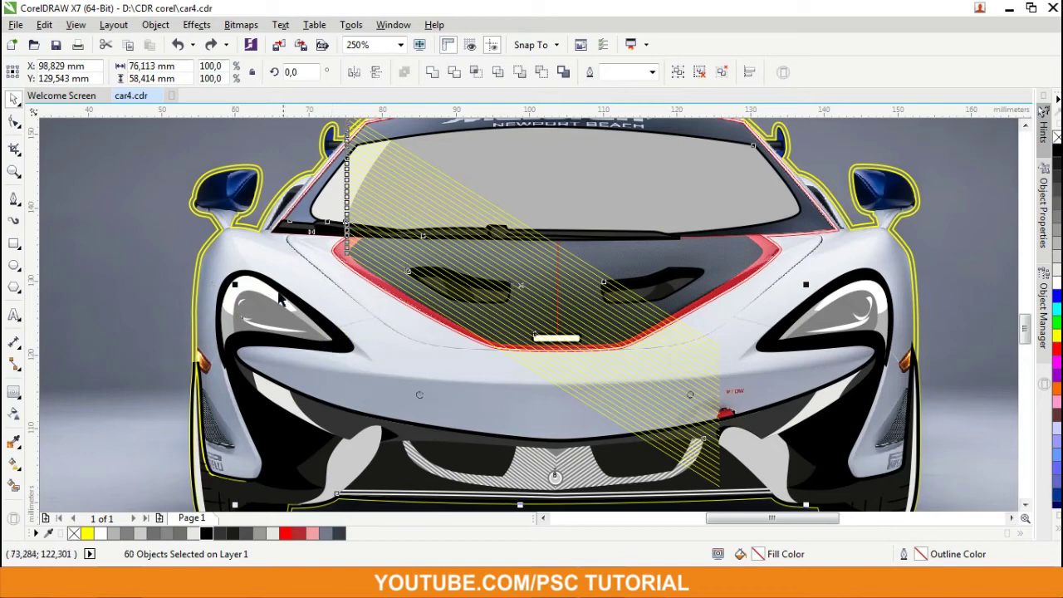
scroll(524, 361, "down", 1)
left_click(754, 246, "shift")
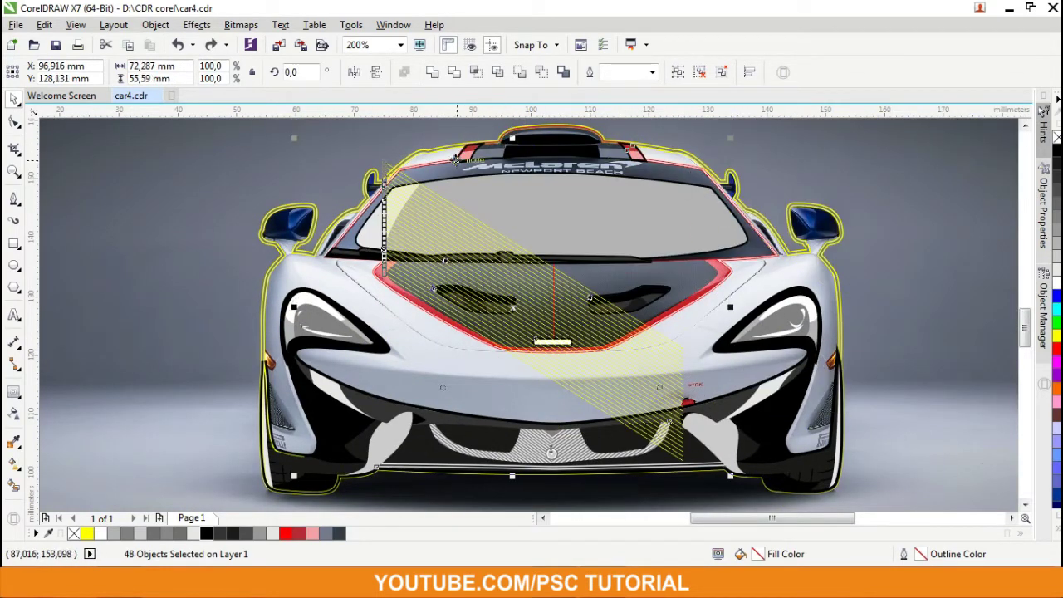
left_click(409, 467, "shift")
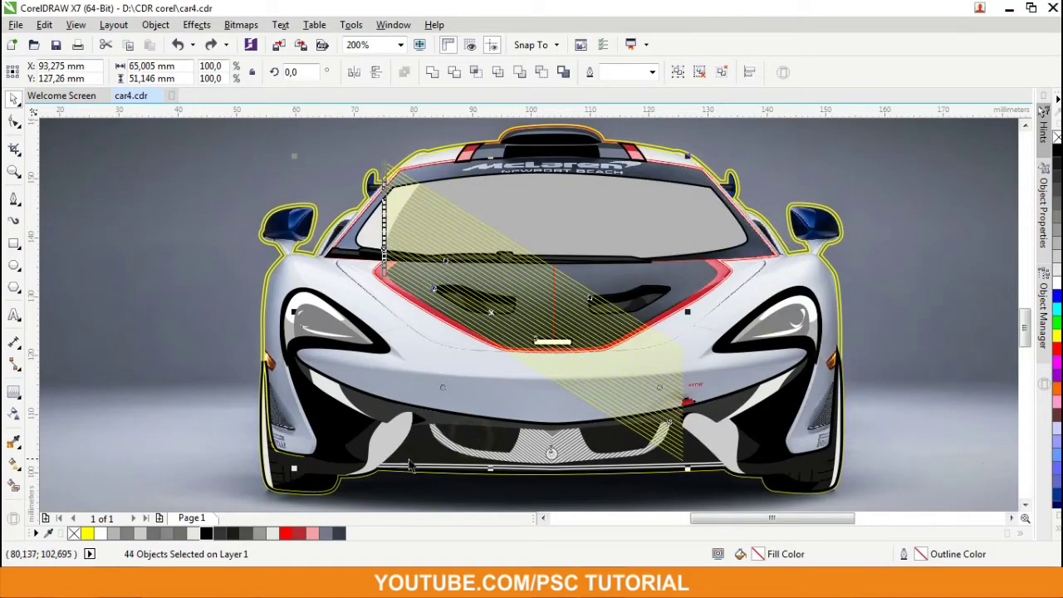
scroll(541, 333, "up", 10)
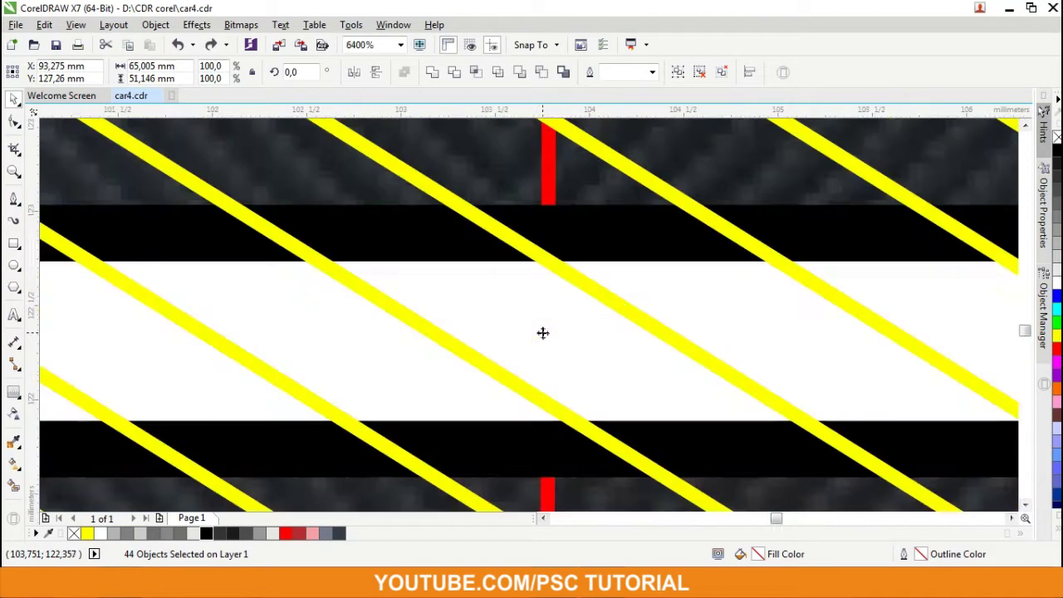
scroll(582, 361, "down", 8)
left_click(530, 324, "shift")
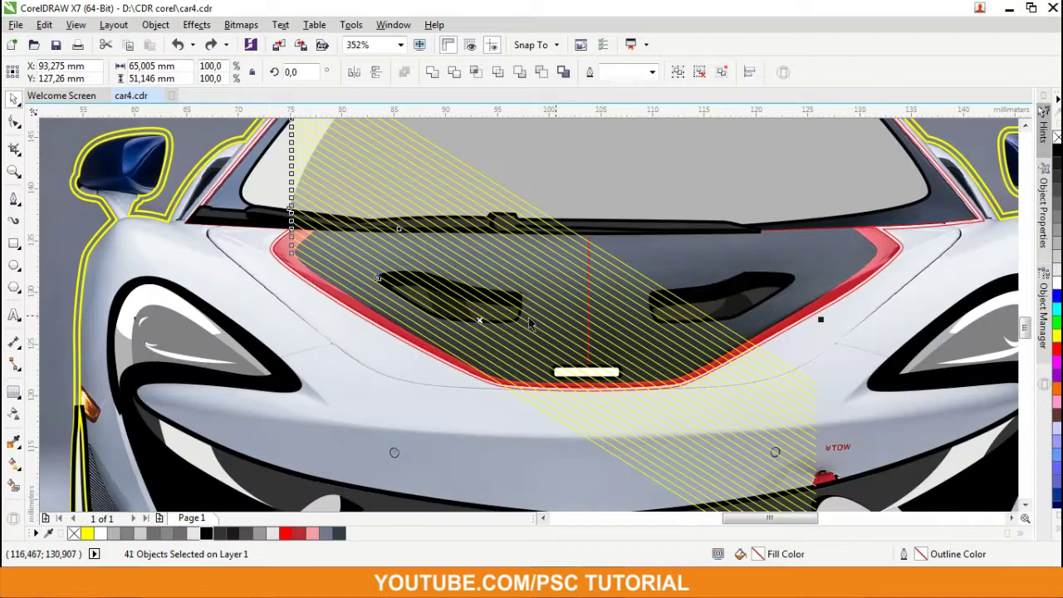
scroll(835, 310, "down", 1)
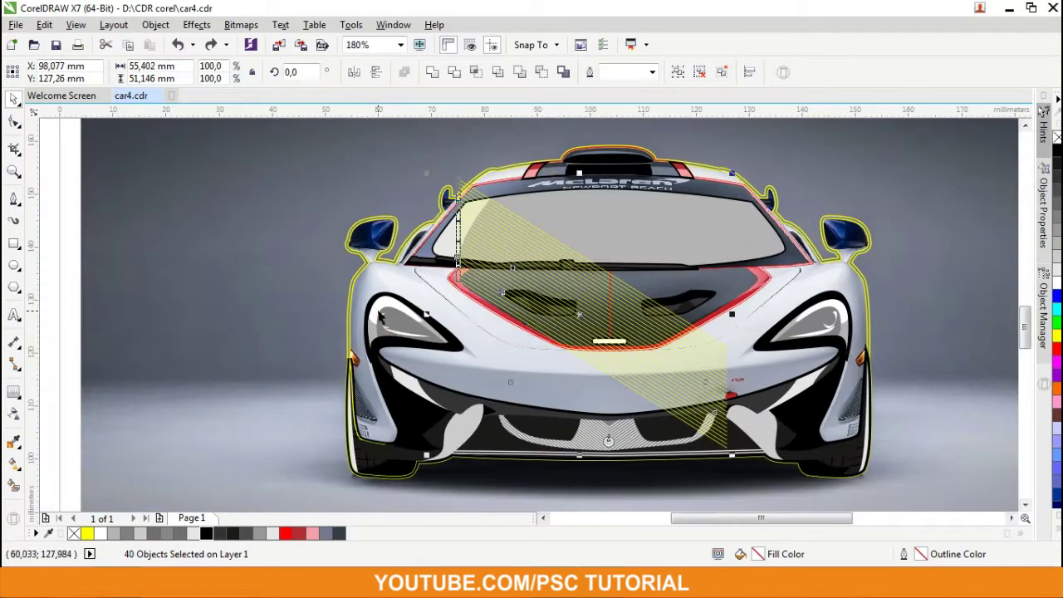
left_click_drag(601, 449, 264, 272)
key("ctrl+z")
Step: Deselect the remaining non-hatch shapes so only the 26 yellow hatch lines stay selected
left_click(441, 297, "shift")
scroll(643, 435, "up", 1)
left_click(597, 443, "shift")
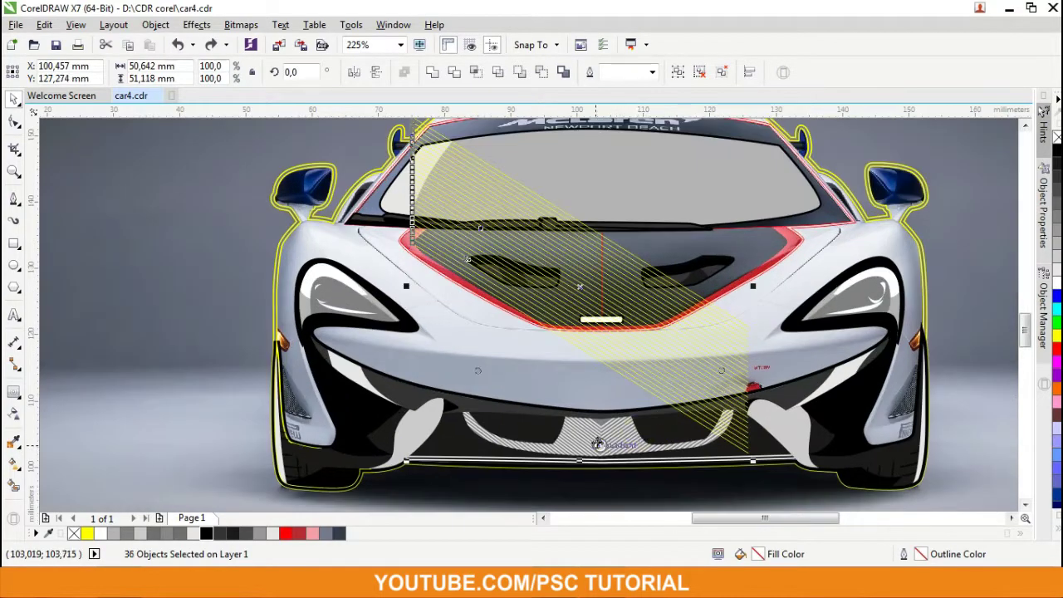
scroll(615, 371, "down", 2)
scroll(767, 308, "up", 6)
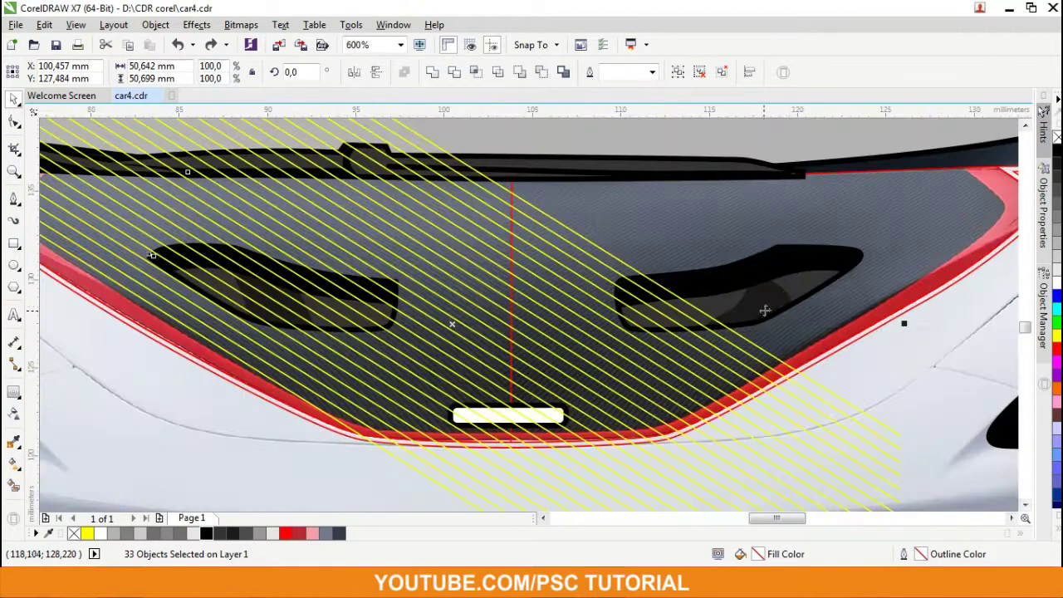
scroll(328, 299, "up", 2)
scroll(523, 342, "down", 7)
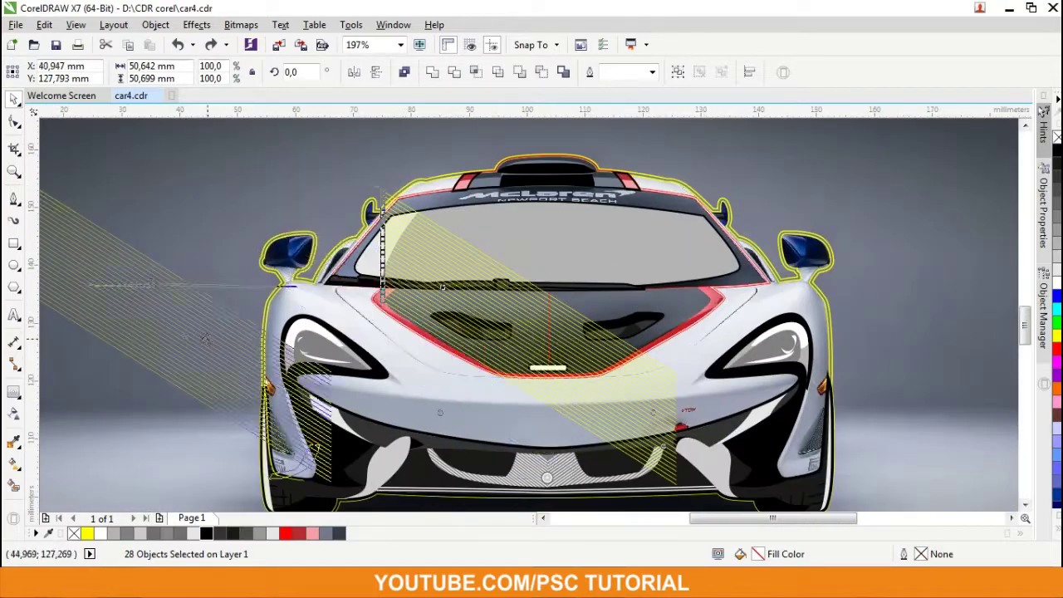
left_click(557, 345, "shift")
scroll(558, 346, "up", 6)
scroll(618, 313, "down", 6)
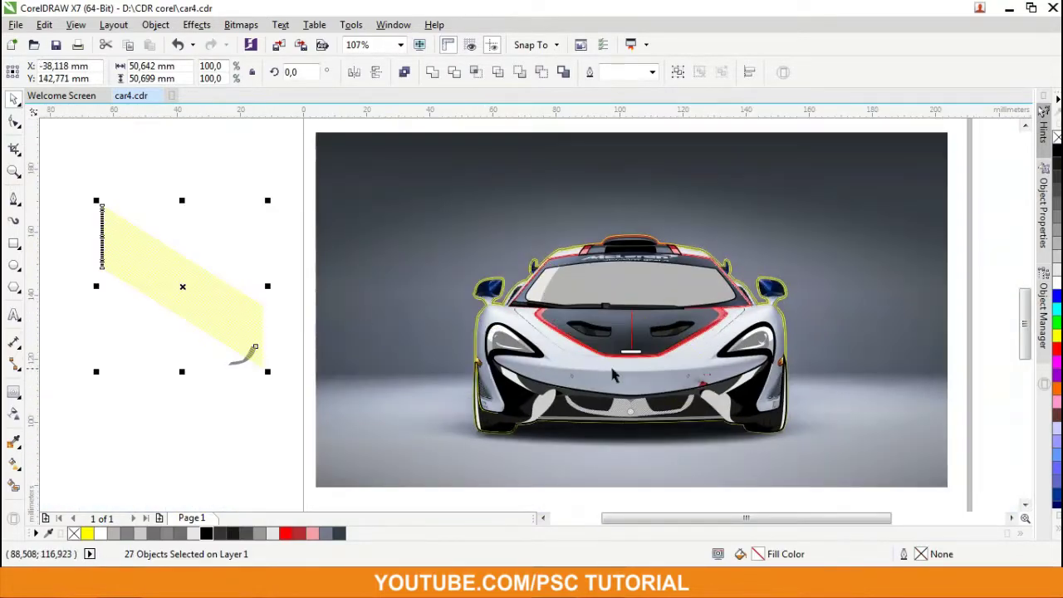
scroll(662, 430, "up", 3)
scroll(672, 417, "down", 5)
scroll(541, 184, "up", 2)
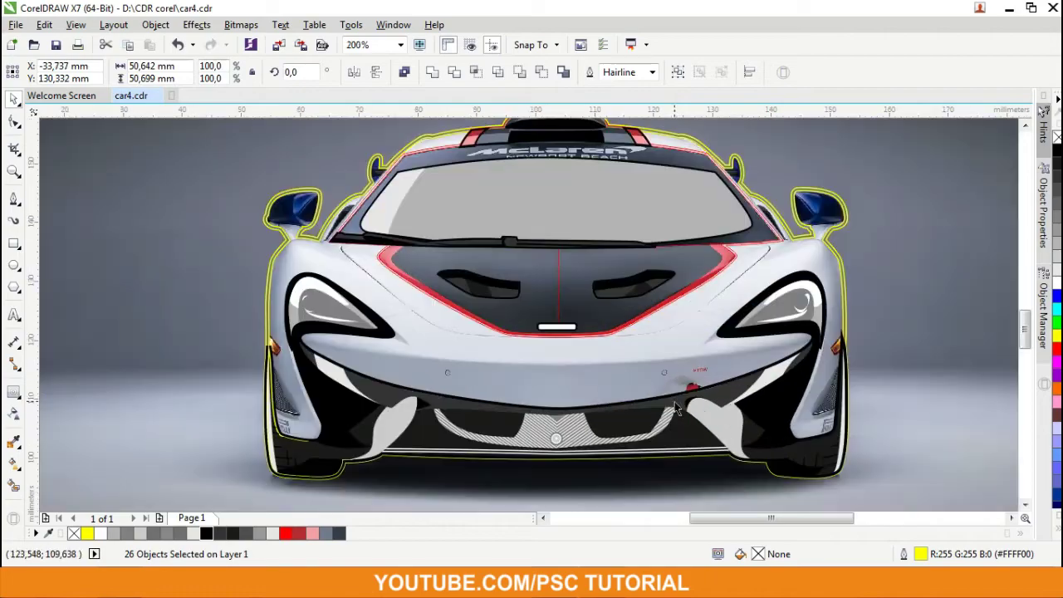
Step: Group the 26 hatch lines, intersect them with the hood's left half, and fill light grey
key("ctrl+g")
left_click(383, 72)
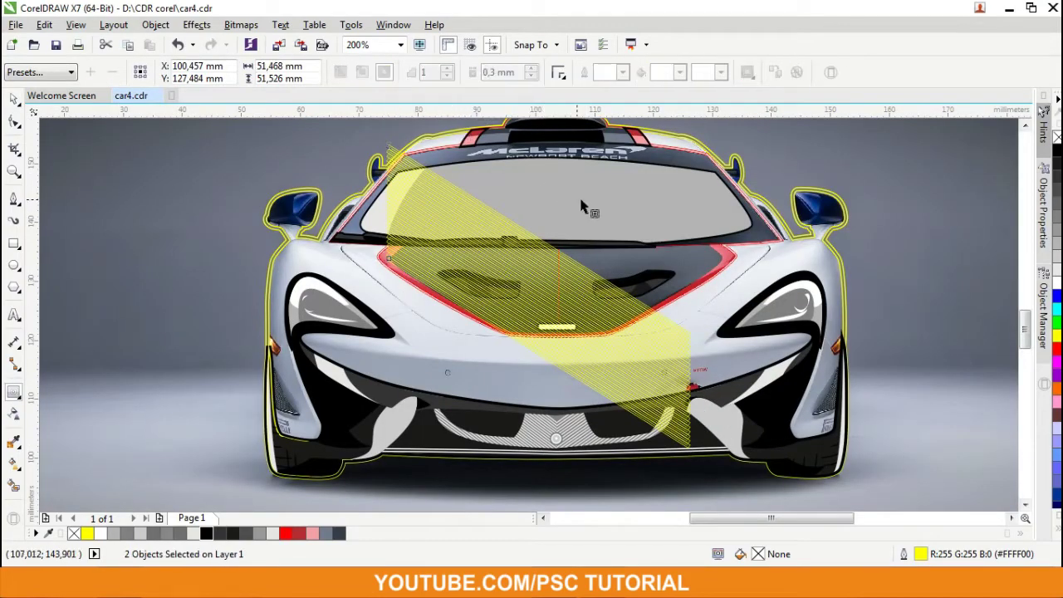
scroll(819, 382, "up", 3)
scroll(818, 415, "down", 2)
scroll(818, 390, "up", 2)
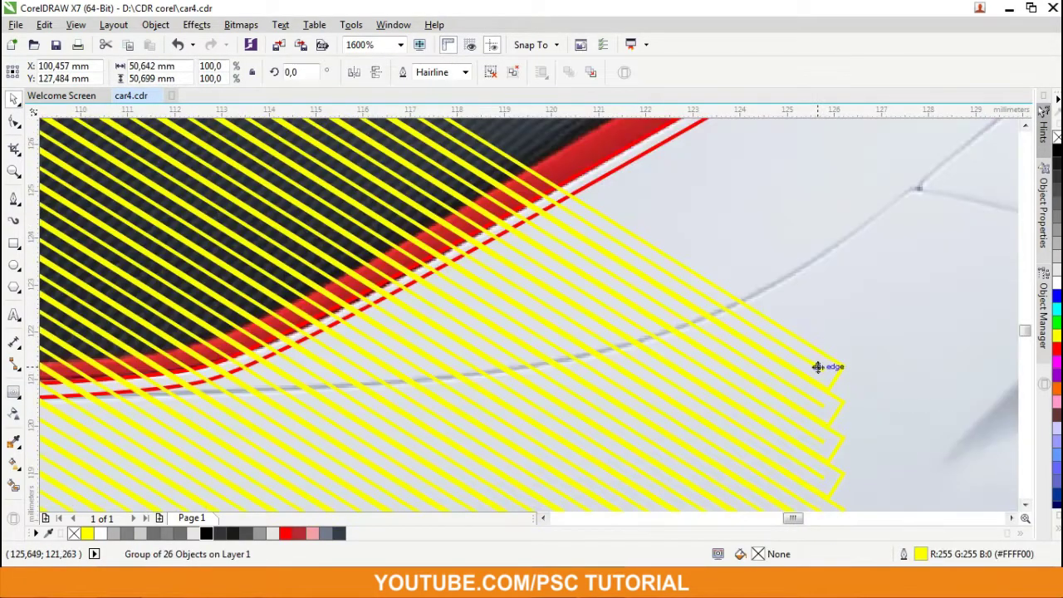
scroll(818, 366, "down", 3)
scroll(683, 314, "up", 3)
left_click(683, 314)
scroll(683, 314, "down", 3)
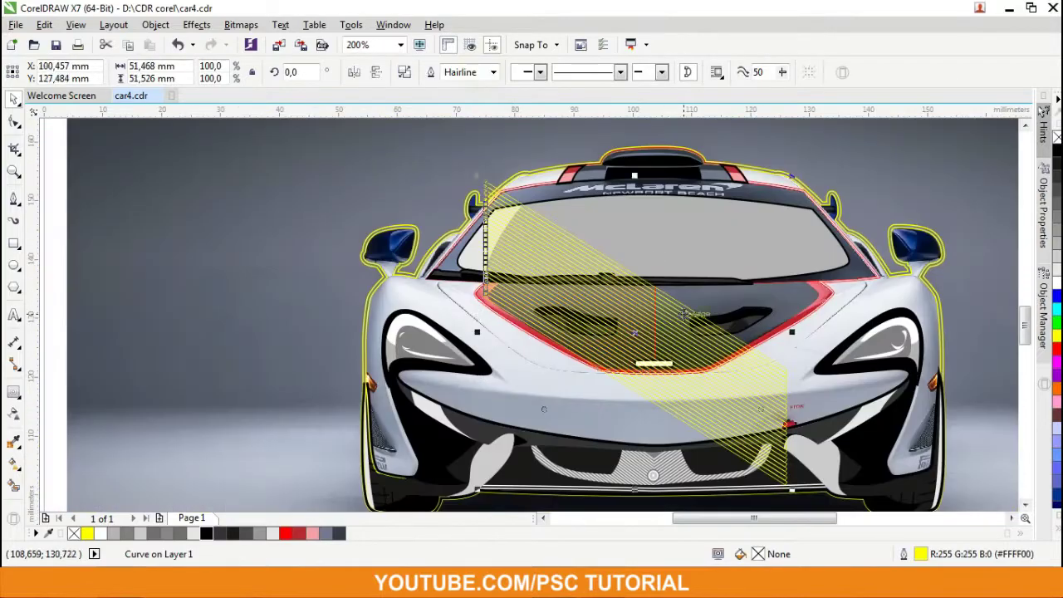
scroll(628, 315, "up", 1)
left_click(266, 532)
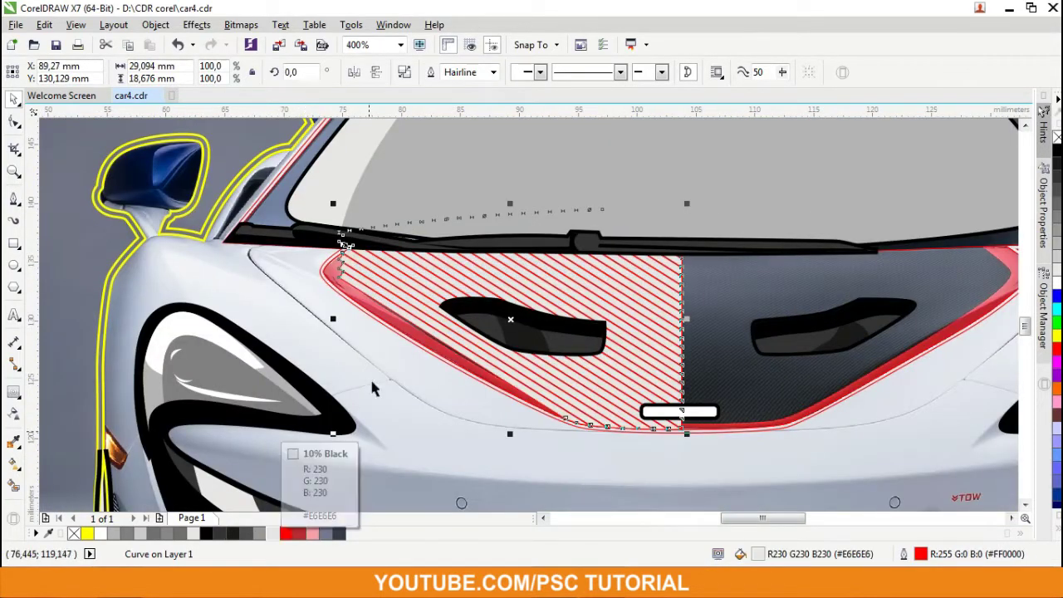
Step: Resize the hatched hood piece and pull its left edge inward, checking its nodes
scroll(373, 389, "up", 1)
left_click_drag(364, 301, 321, 256)
scroll(320, 256, "down", 1)
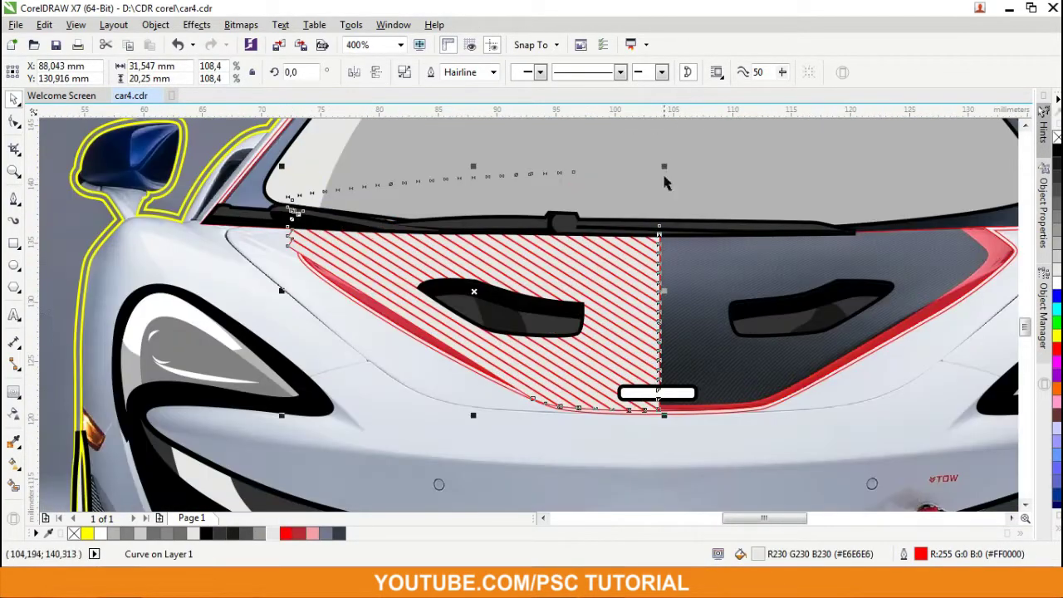
left_click_drag(282, 166, 280, 266)
scroll(286, 278, "up", 2)
key("F10")
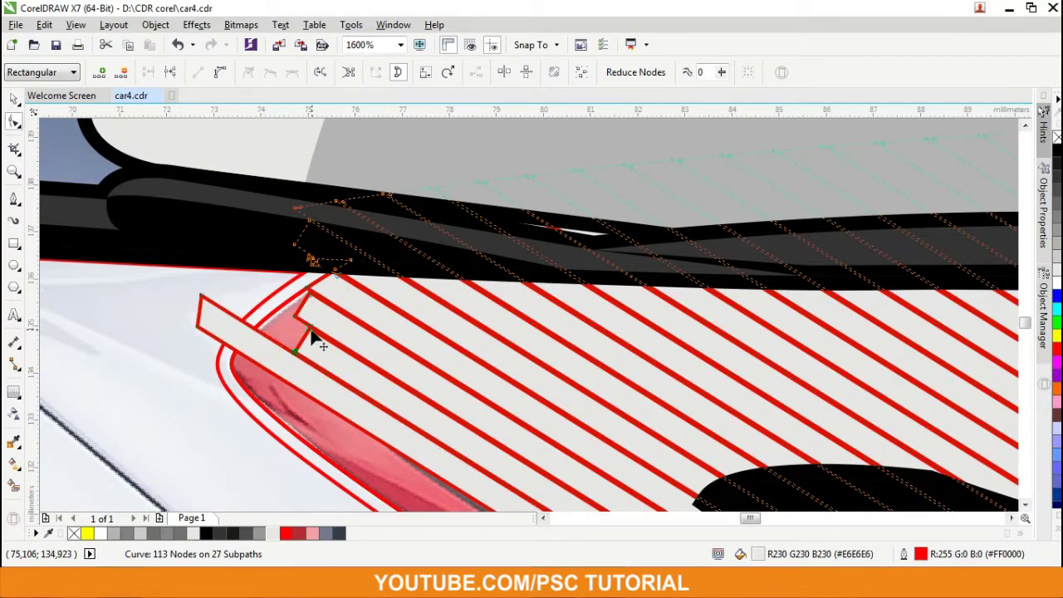
left_click(308, 333)
scroll(254, 292, "down", 2)
key("space")
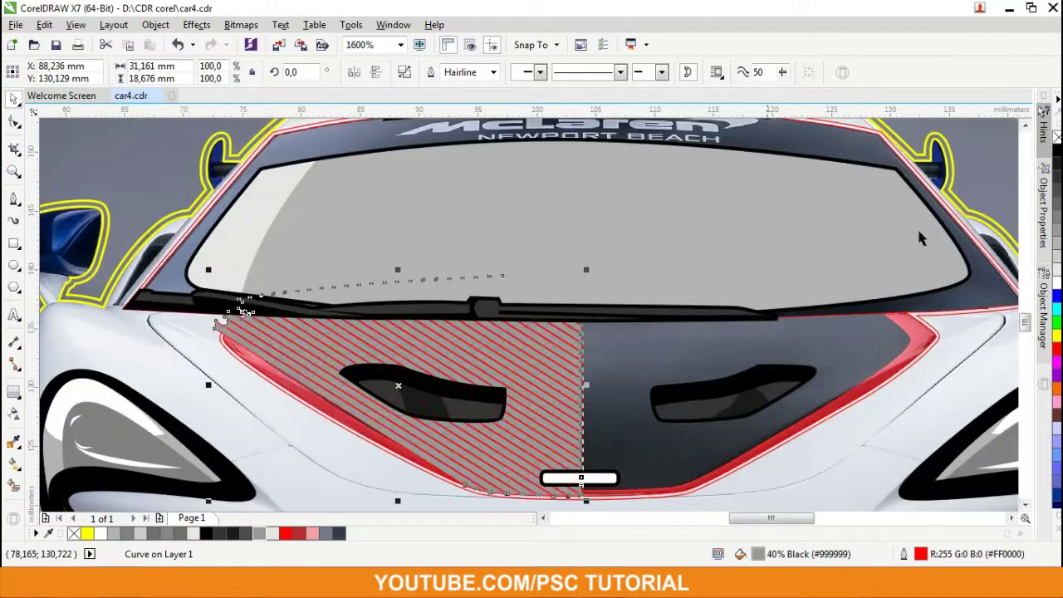
Step: Select the hatched hood piece and the red-outlined hood shape beneath it
scroll(403, 438, "up", 3)
scroll(440, 369, "down", 4)
scroll(440, 370, "down", 4)
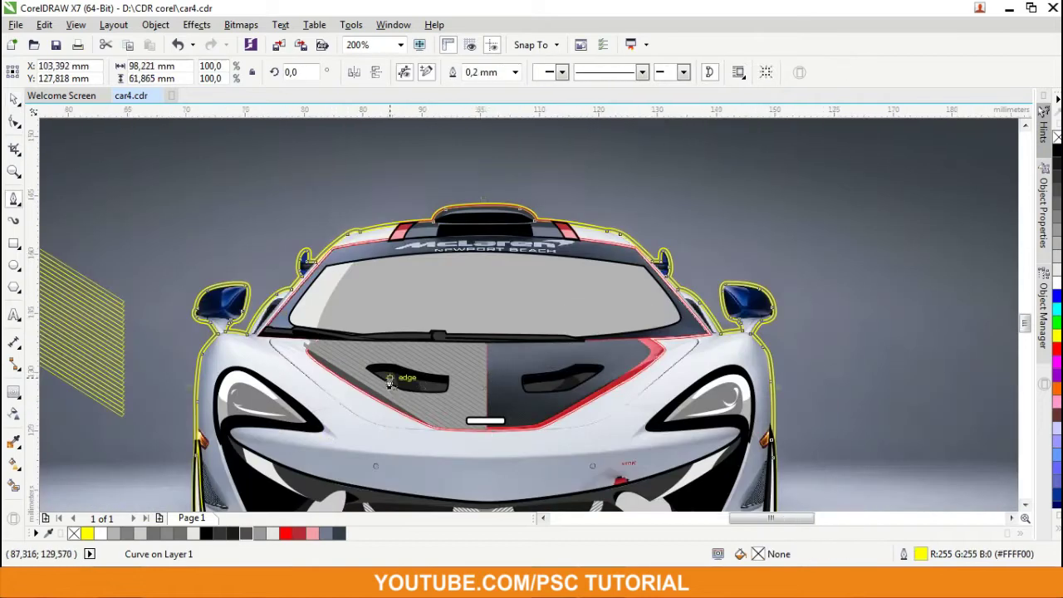
scroll(254, 311, "up", 1)
left_click(249, 299)
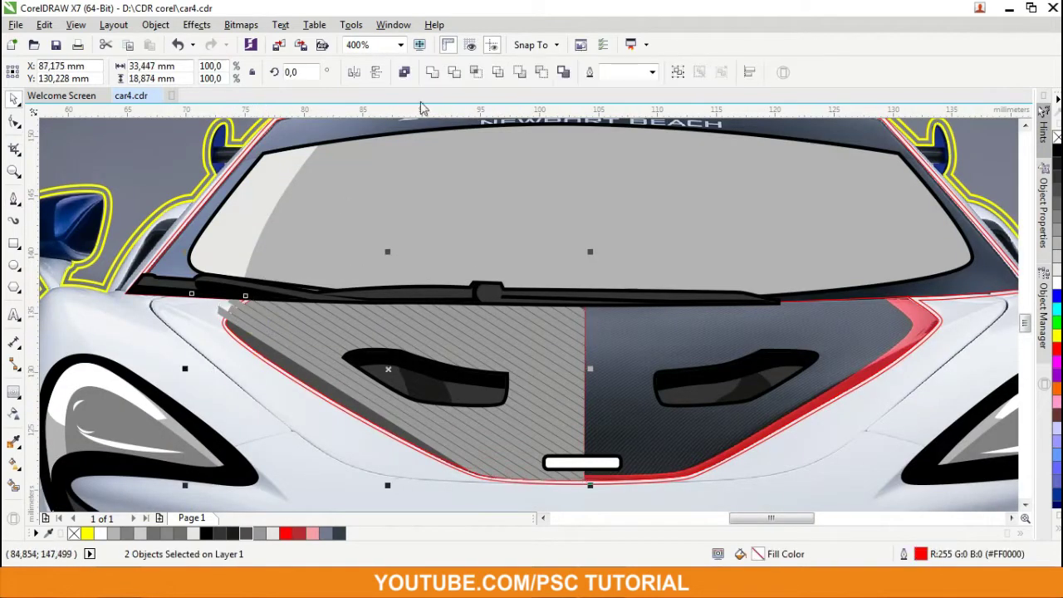
left_click(235, 309)
Step: Draw a curve along the hood's left edge, then select the centre-seam shape and yellow car outline
key("F5")
scroll(301, 373, "up", 2)
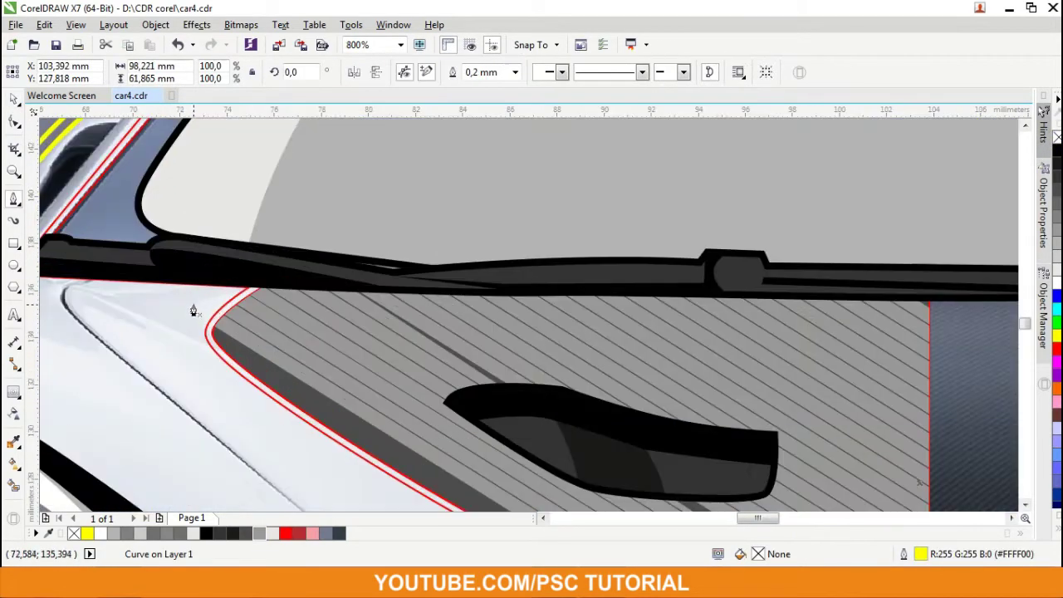
left_click(194, 308)
scroll(487, 499, "down", 2)
left_click_drag(499, 480, 214, 374)
scroll(503, 427, "up", 2)
key("space")
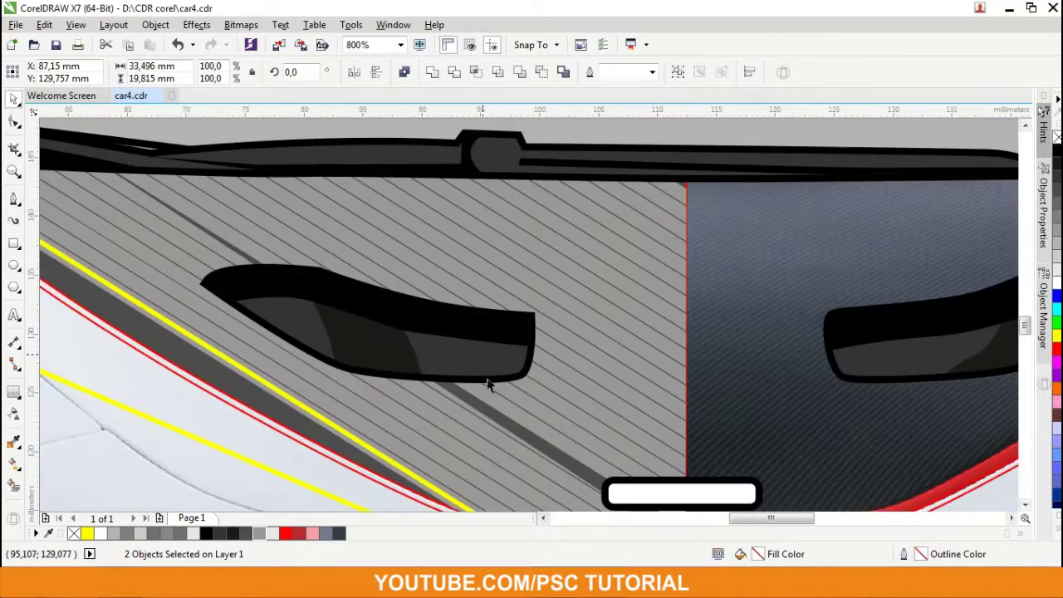
scroll(491, 380, "down", 2)
left_click(229, 361)
scroll(640, 266, "up", 2)
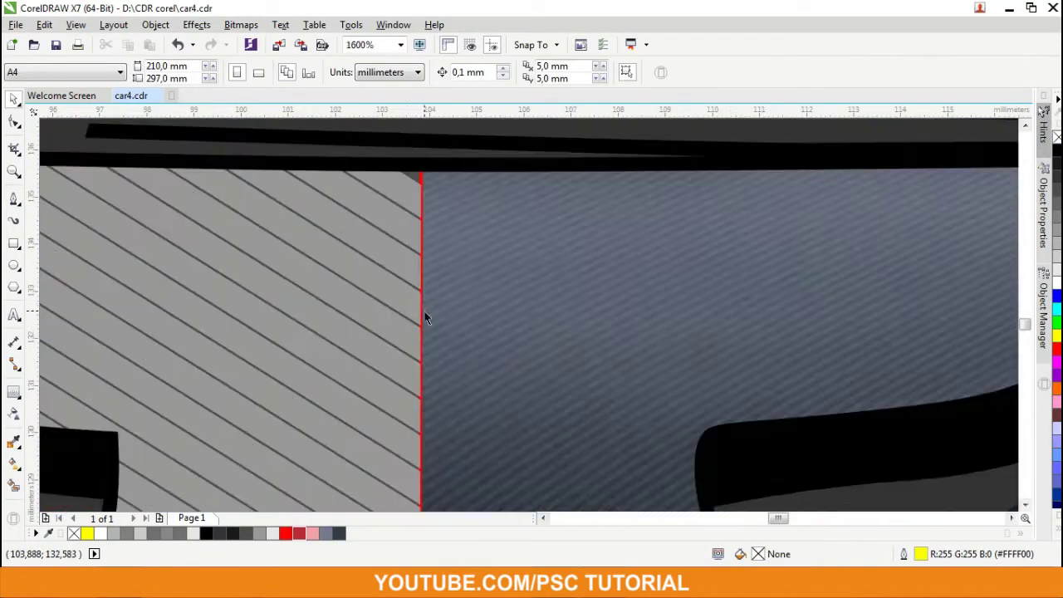
left_click(418, 179)
scroll(542, 290, "down", 2)
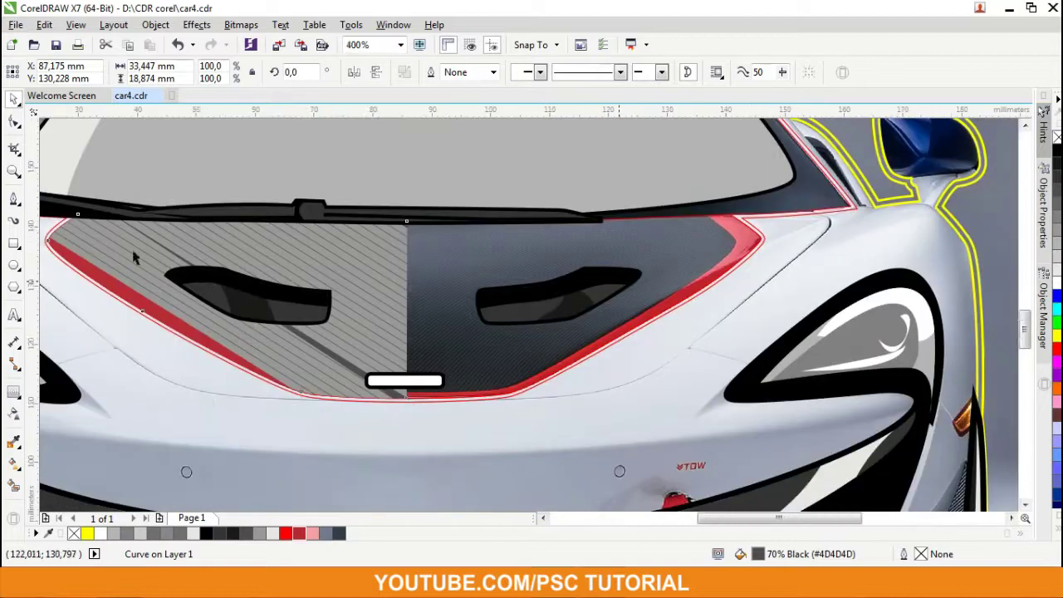
Step: Check the hatch band's rotate settings and select the rotated hatch lines
scroll(446, 421, "down", 1)
left_click(156, 24)
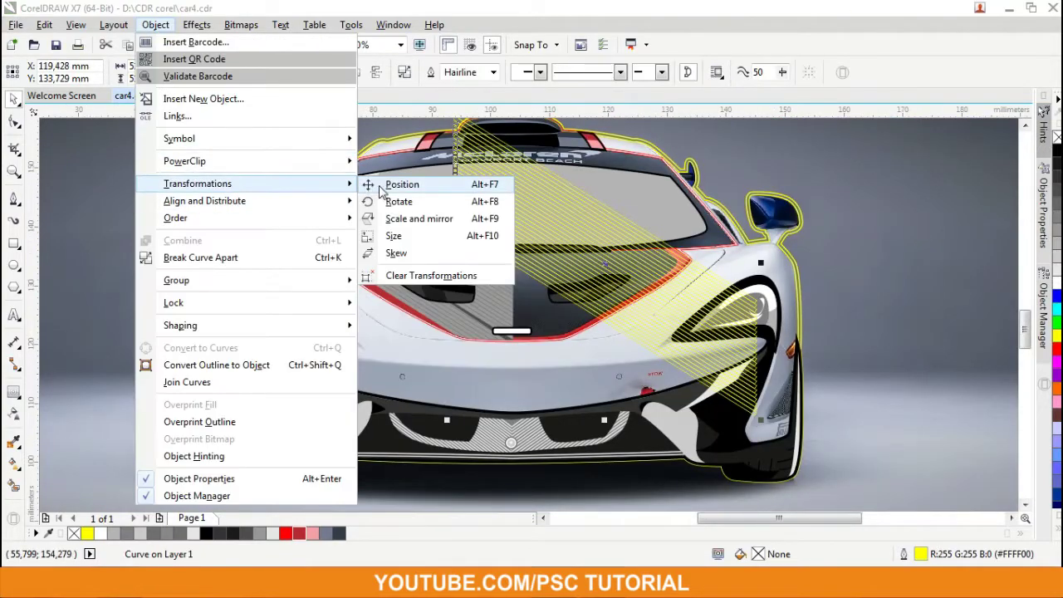
left_click(391, 206)
scroll(390, 249, "down", 2)
left_click(1038, 112)
scroll(545, 299, "up", 3)
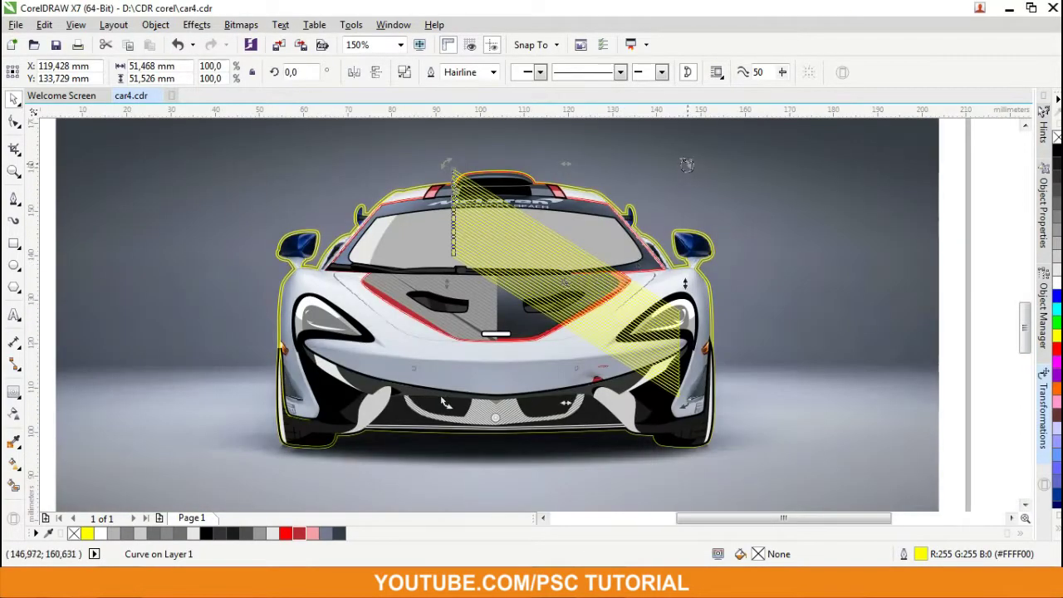
scroll(546, 299, "down", 1)
left_click(546, 299)
scroll(546, 299, "up", 1)
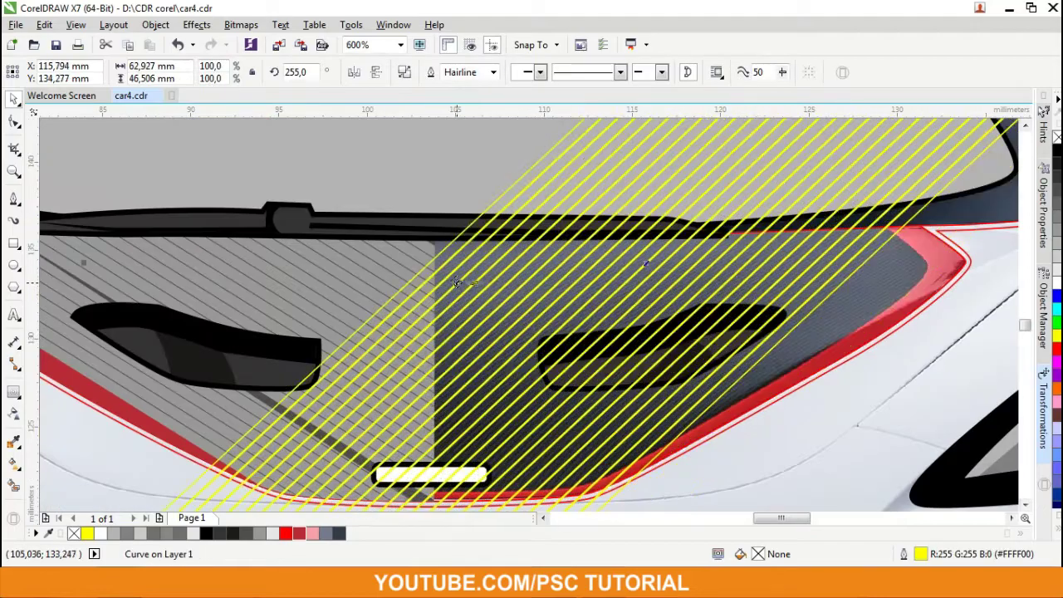
scroll(561, 281, "down", 1)
scroll(562, 281, "up", 1)
scroll(562, 281, "up", 1)
scroll(505, 282, "down", 3)
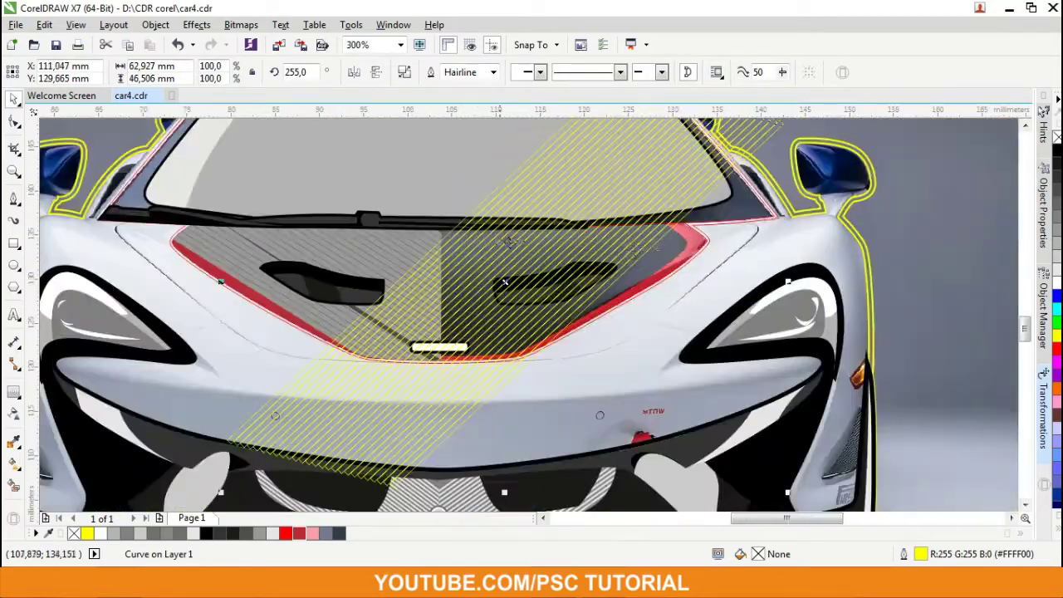
Step: Intersect the hatch lines with the hood's right half and fill the piece dark grey
left_click(669, 259, "shift")
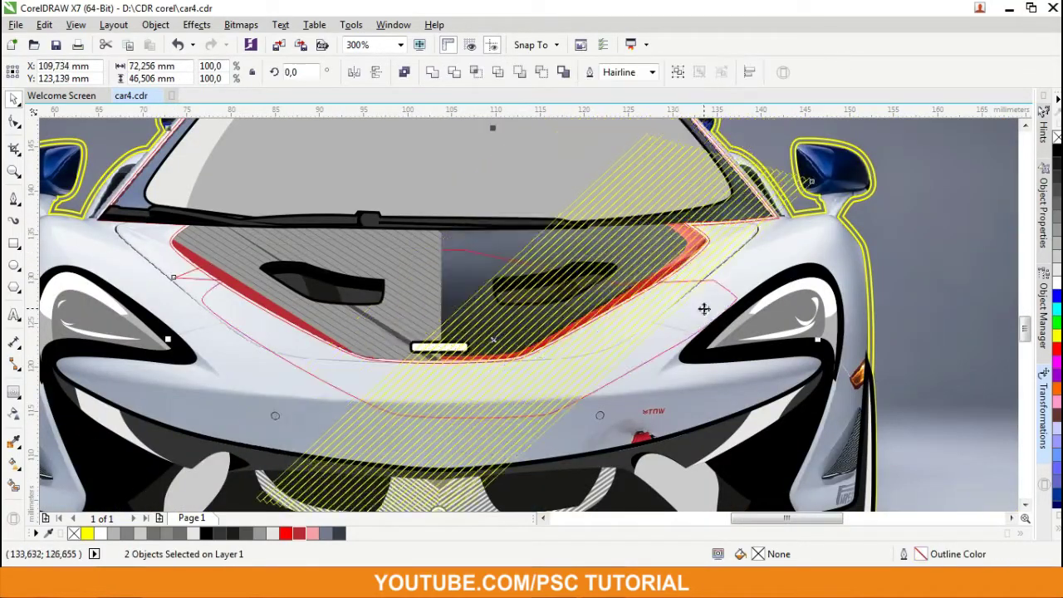
left_click(476, 73)
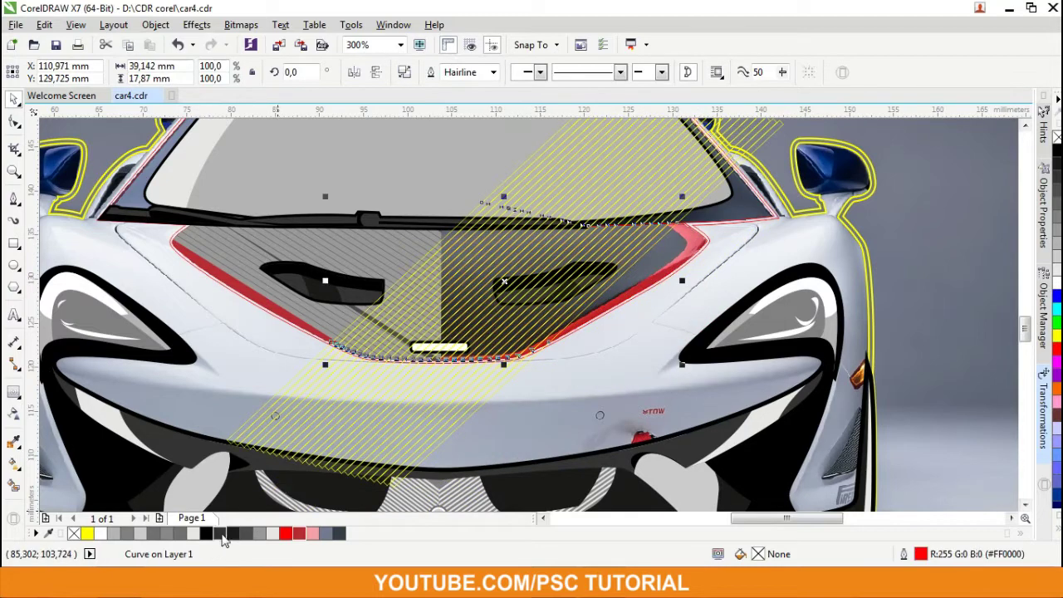
left_click(258, 533)
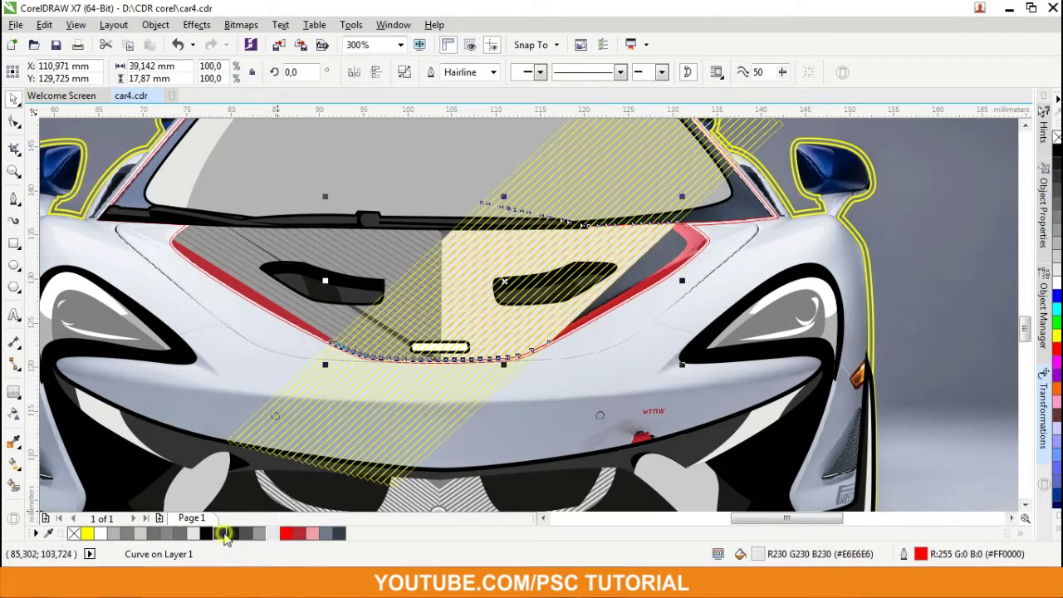
left_click(250, 533)
left_click(689, 396)
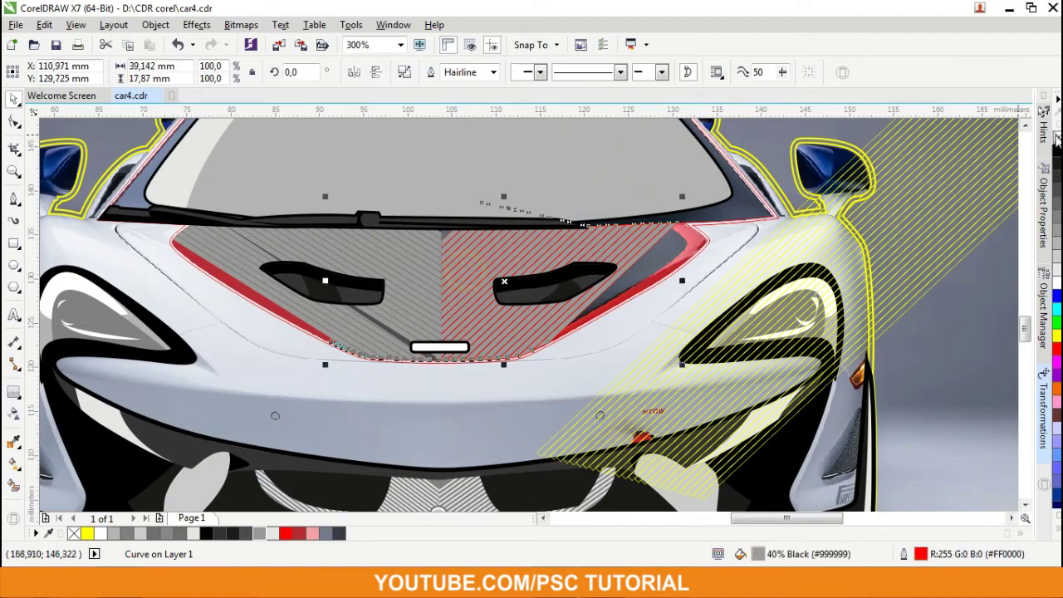
scroll(456, 246, "up", 2)
scroll(449, 252, "up", 2)
scroll(448, 252, "down", 5)
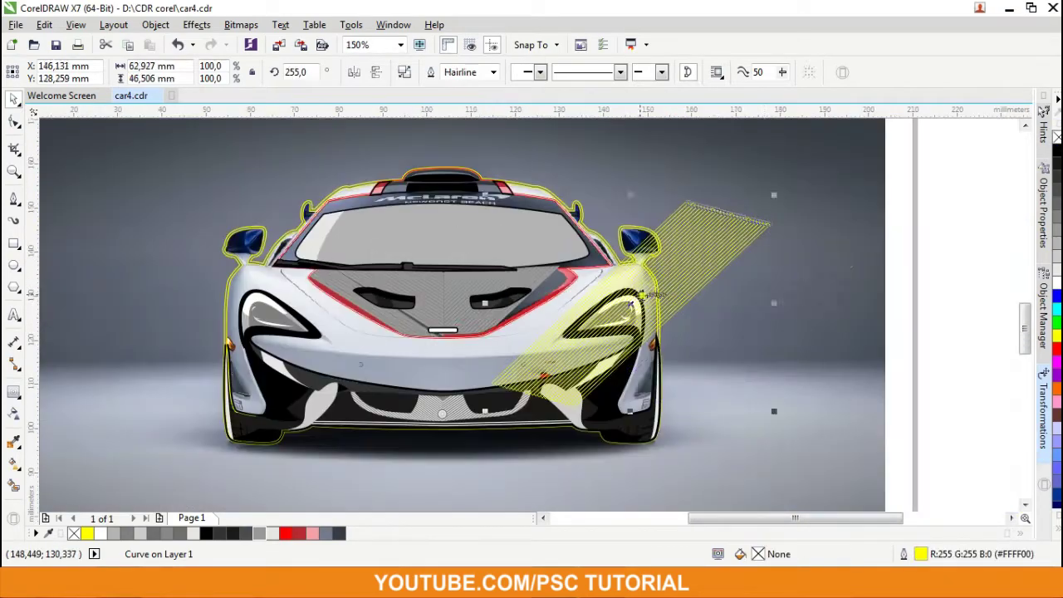
Step: Select the yellow hatch band and lay it diagonally across the car front
scroll(532, 274, "up", 3)
left_click(541, 257)
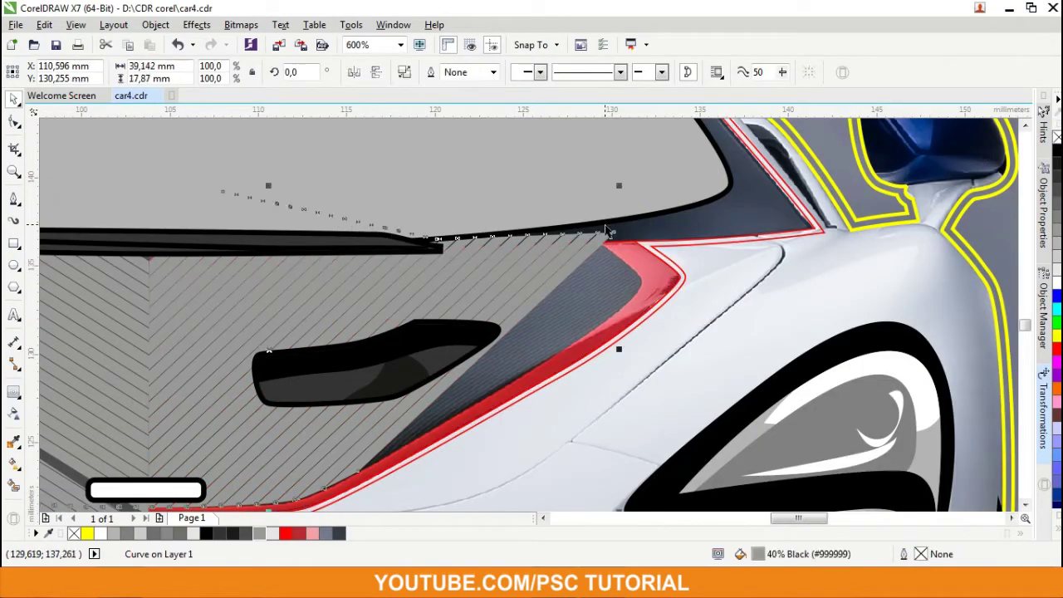
scroll(590, 311, "down", 2)
scroll(595, 293, "up", 2)
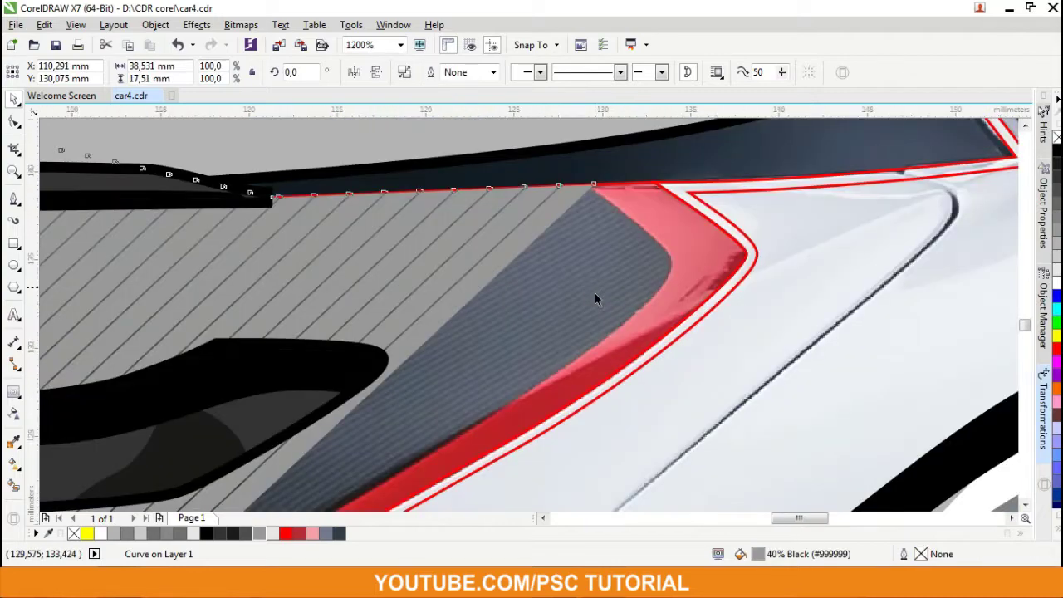
scroll(581, 349, "down", 2)
left_click(552, 415)
mouse_move(554, 420)
left_mouse_down()
mouse_move(711, 384)
mouse_move(413, 352)
left_mouse_up()
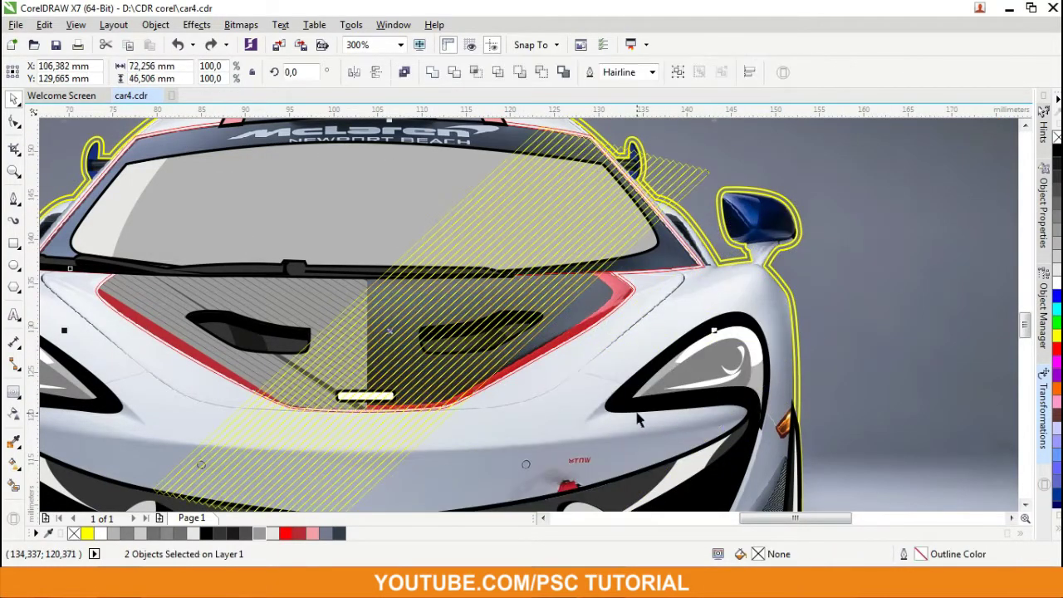
scroll(413, 351, "up", 2)
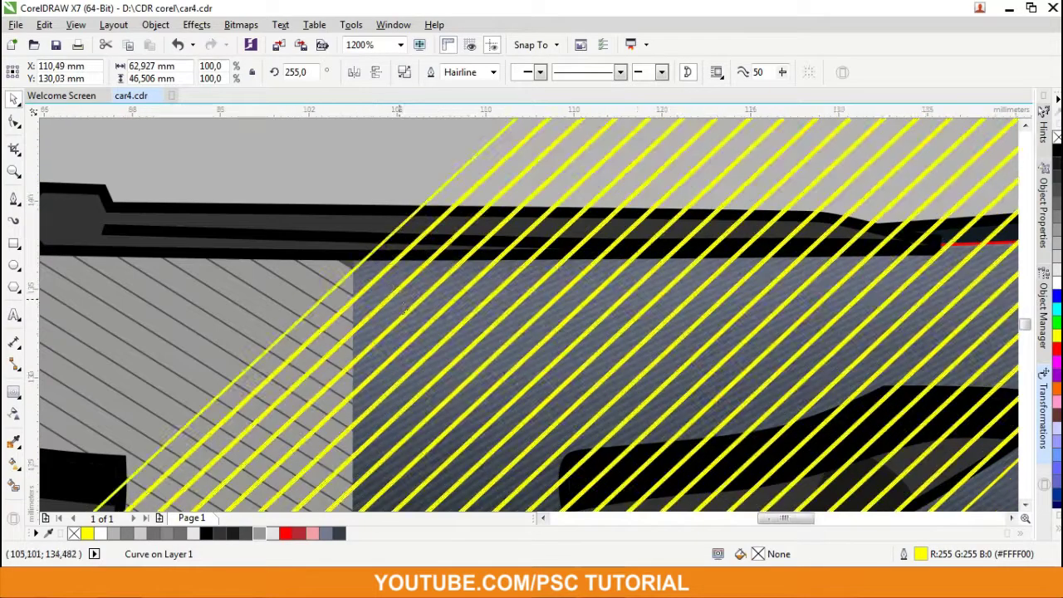
scroll(414, 351, "down", 2)
Step: Move the yellow hatch band over the dark strip at the hood's right edge
left_click(374, 425)
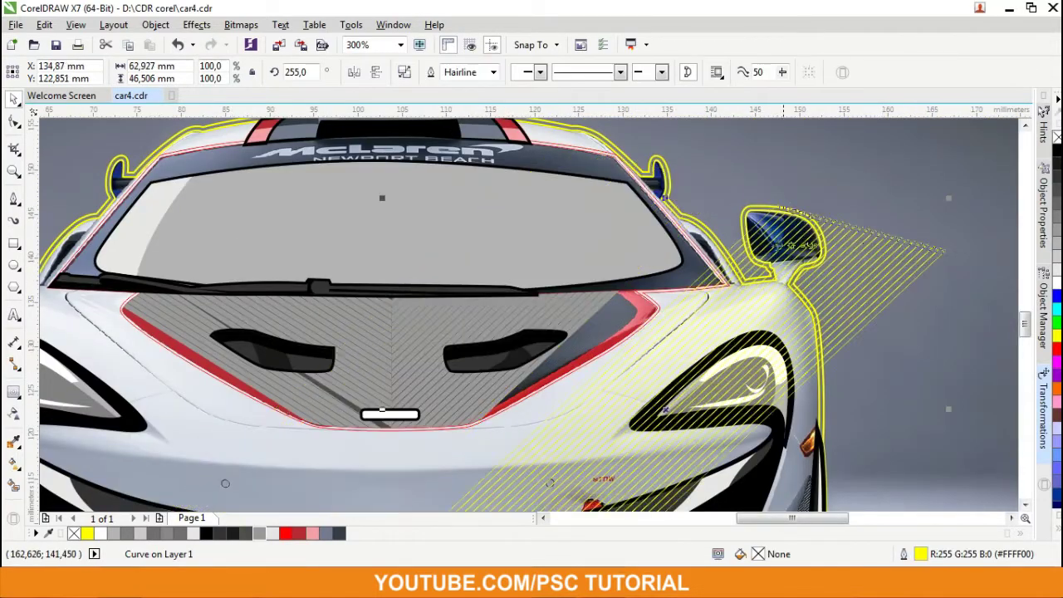
scroll(914, 274, "down", 3)
right_click(999, 267)
left_click(914, 160)
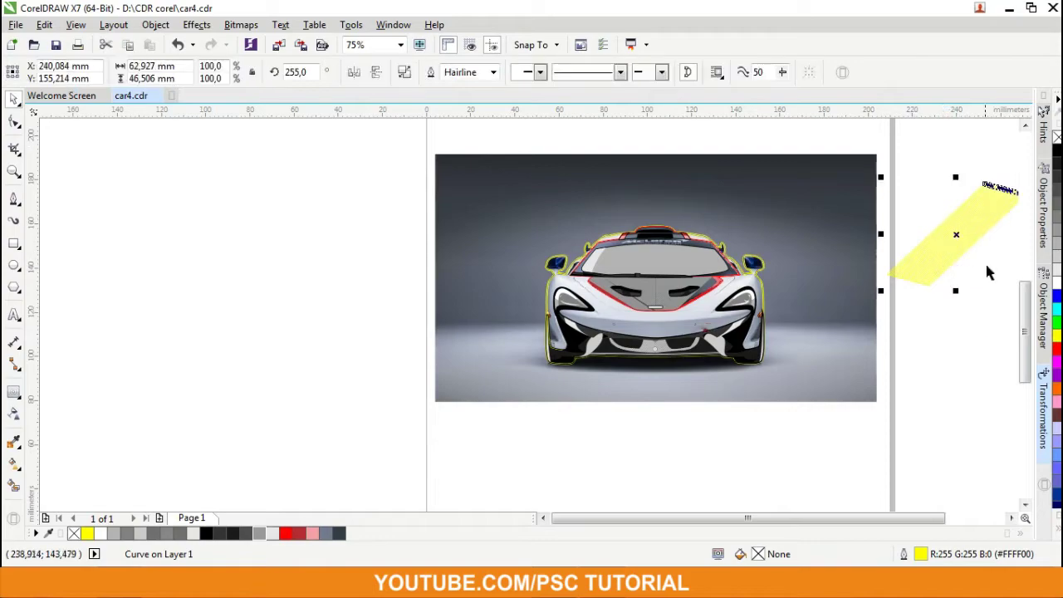
left_click_drag(980, 305, 914, 283)
scroll(726, 293, "up", 2)
scroll(610, 229, "up", 2)
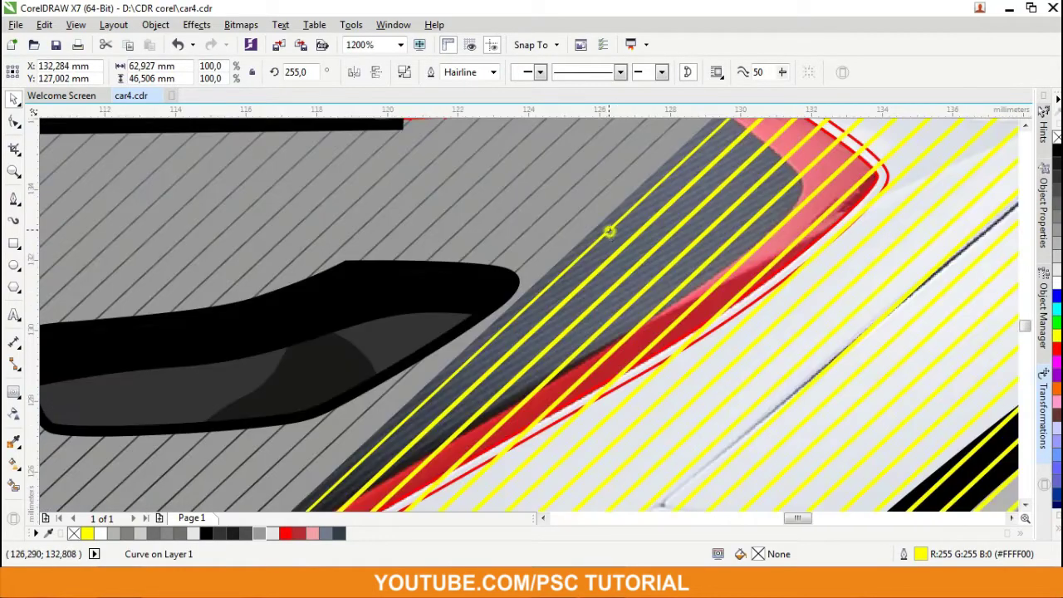
scroll(609, 225, "down", 2)
Step: Select the grey hood curve, then reselect the yellow hatch band
left_click(380, 462)
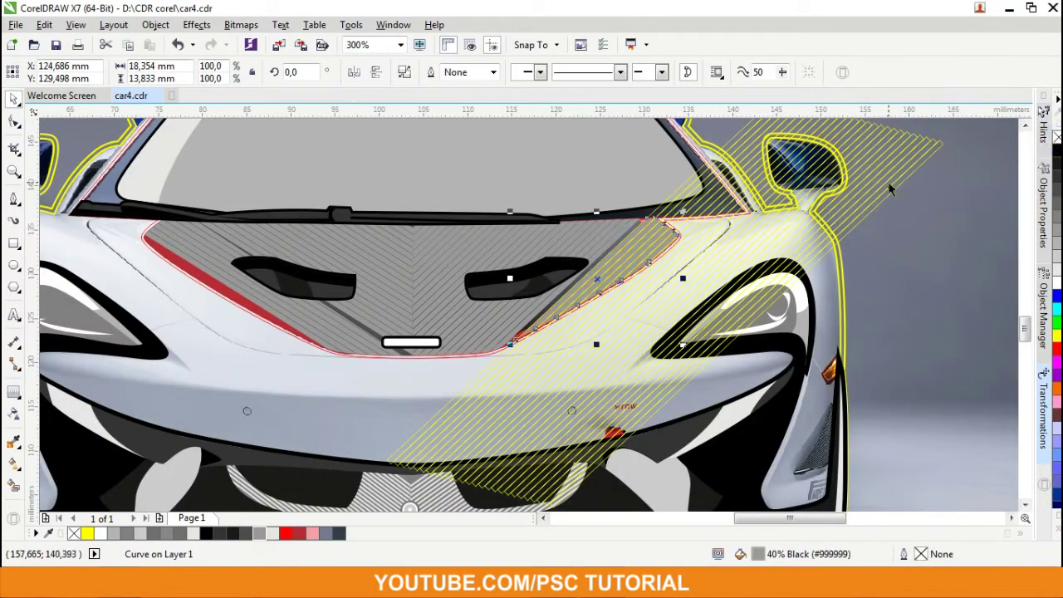
scroll(625, 253, "up", 1)
scroll(627, 253, "up", 3)
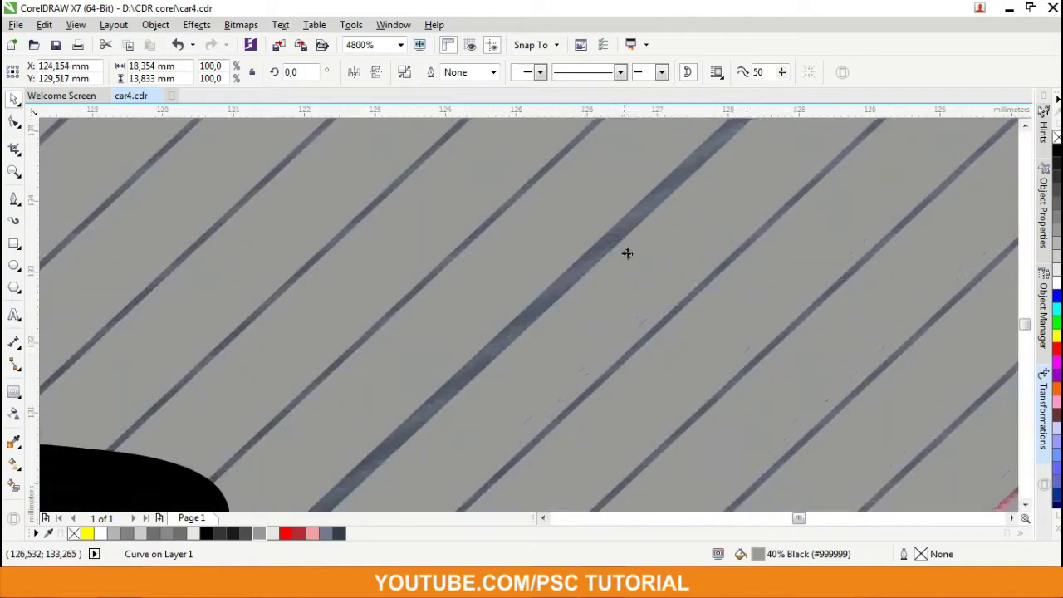
scroll(628, 253, "down", 3)
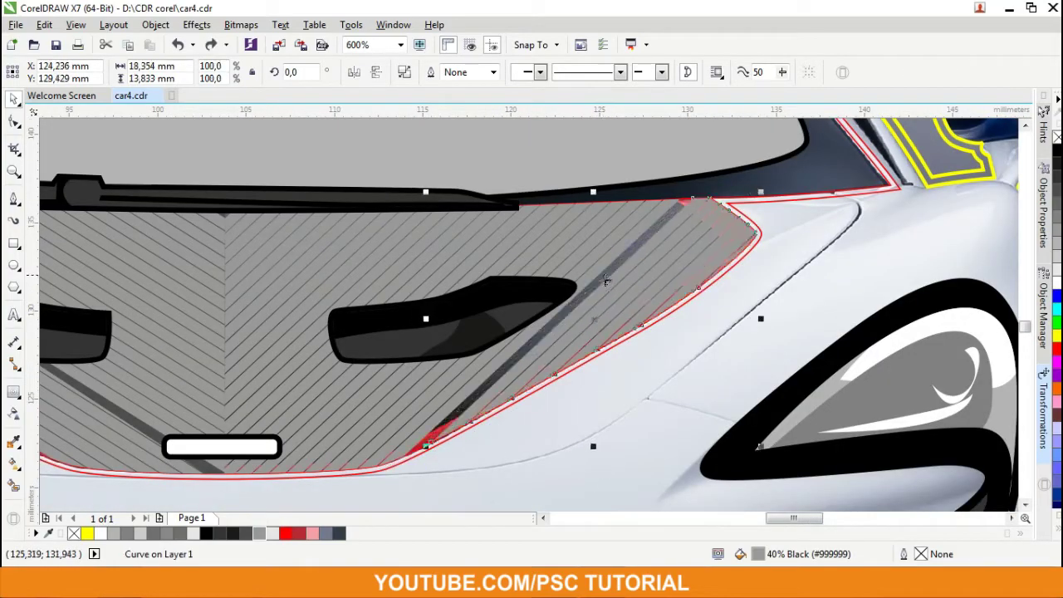
scroll(608, 282, "down", 1)
left_click(636, 308)
scroll(549, 295, "up", 2)
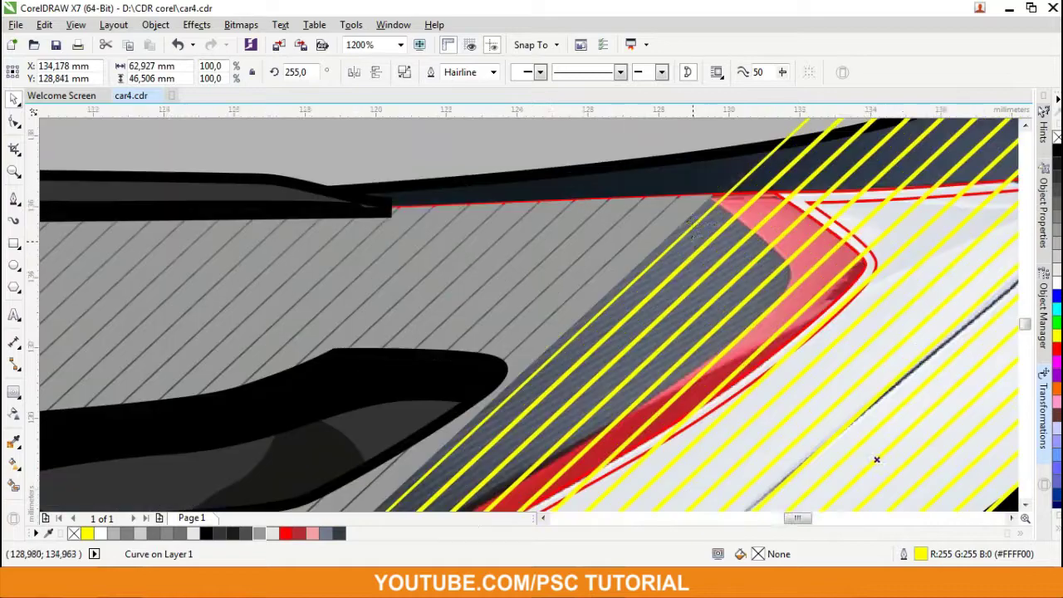
scroll(493, 369, "up", 2)
Step: Switch to the Bezier tool (F5) and delete the yellow hatch band
left_click(493, 369)
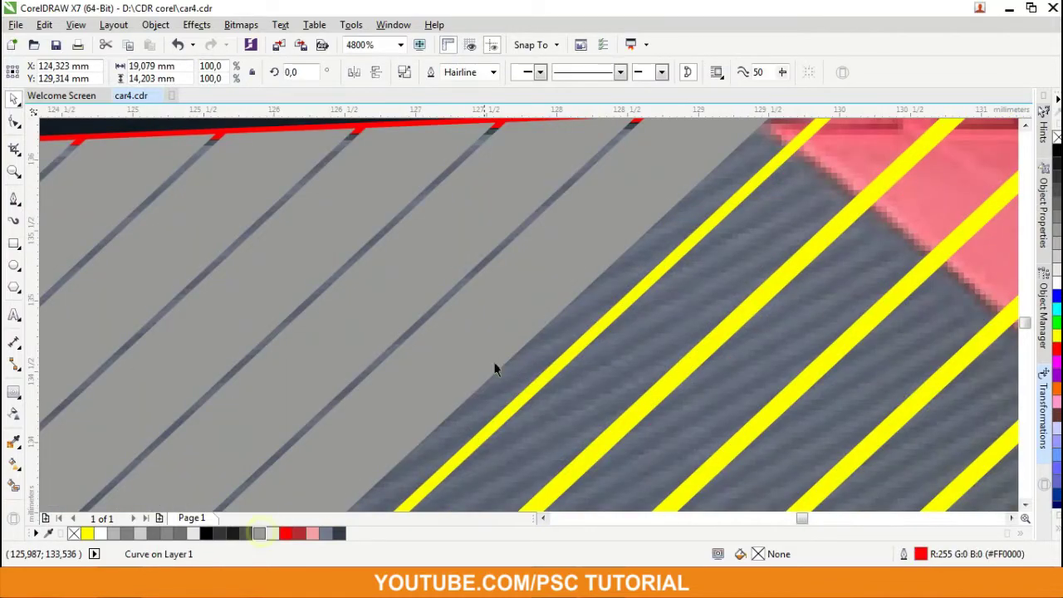
scroll(717, 310, "down", 2)
scroll(676, 332, "down", 2)
key("Escape")
scroll(676, 333, "down", 1)
scroll(664, 333, "up", 1)
key("F5")
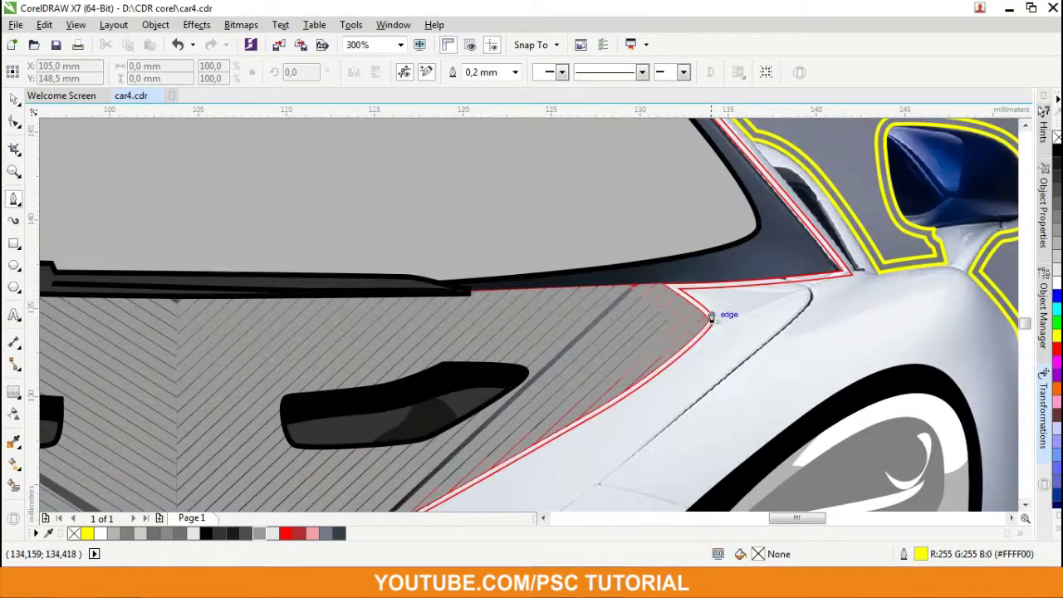
right_click(677, 332)
left_click(689, 335)
Step: Trace the stripe along the hood's right edge and fill it solid red
scroll(601, 334, "up", 2)
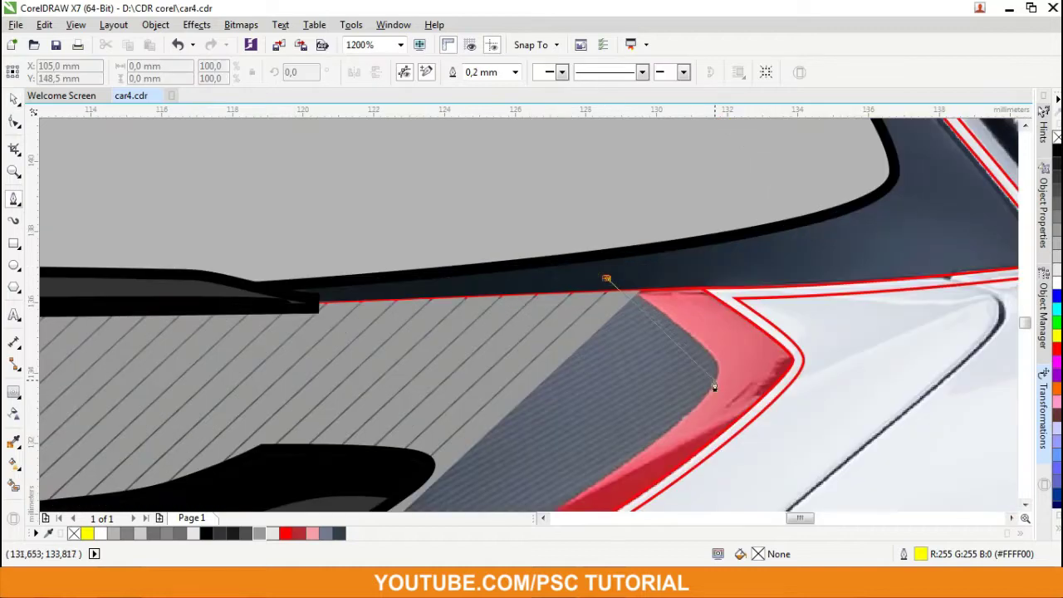
left_click(715, 386)
scroll(714, 386, "down", 1)
scroll(537, 394, "down", 1)
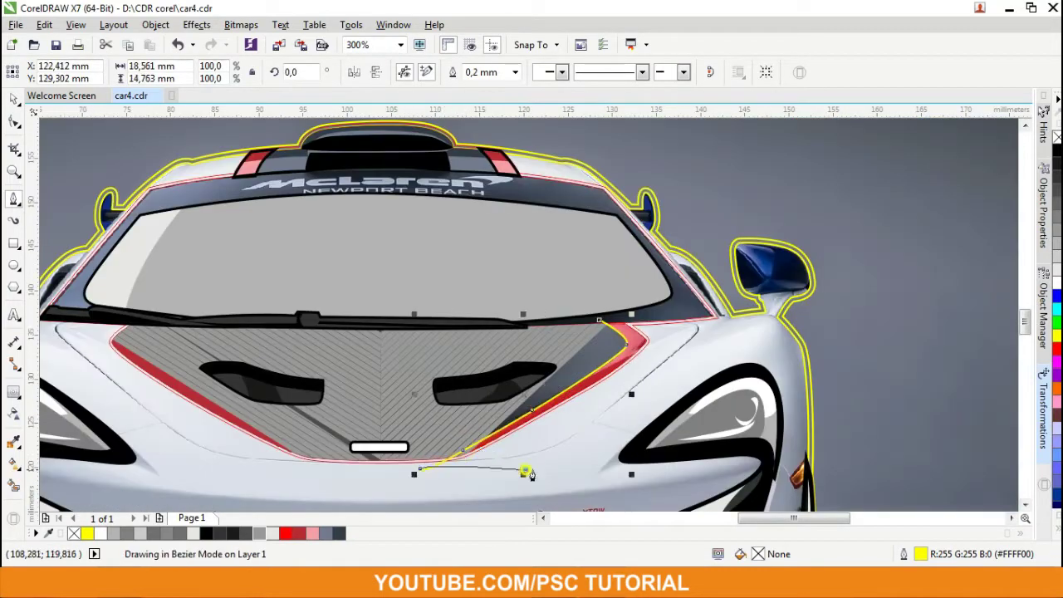
key("space")
left_click(669, 339)
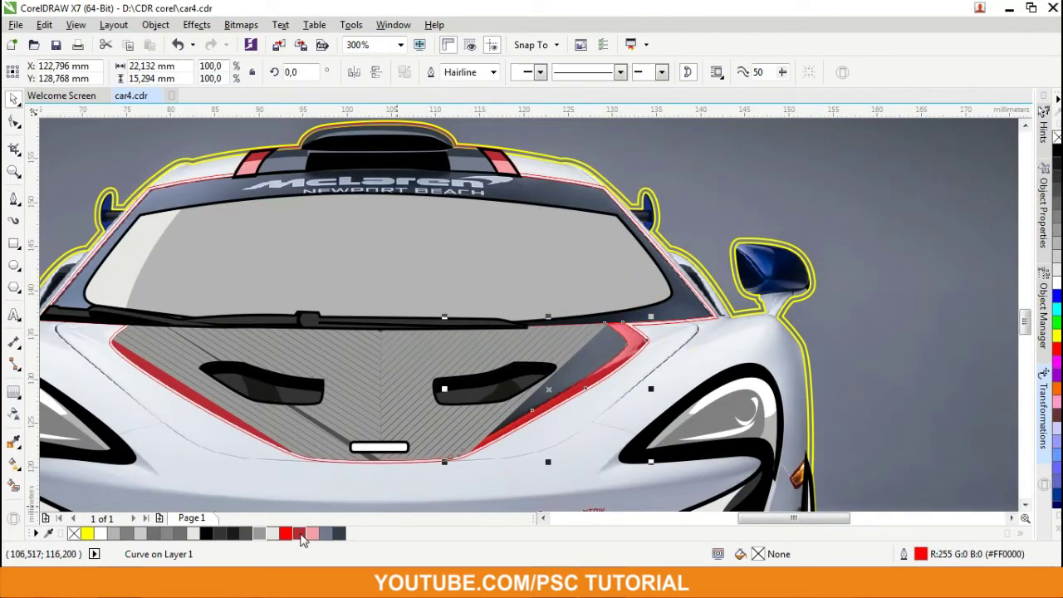
scroll(583, 315, "up", 2)
scroll(583, 316, "down", 4)
scroll(583, 316, "up", 2)
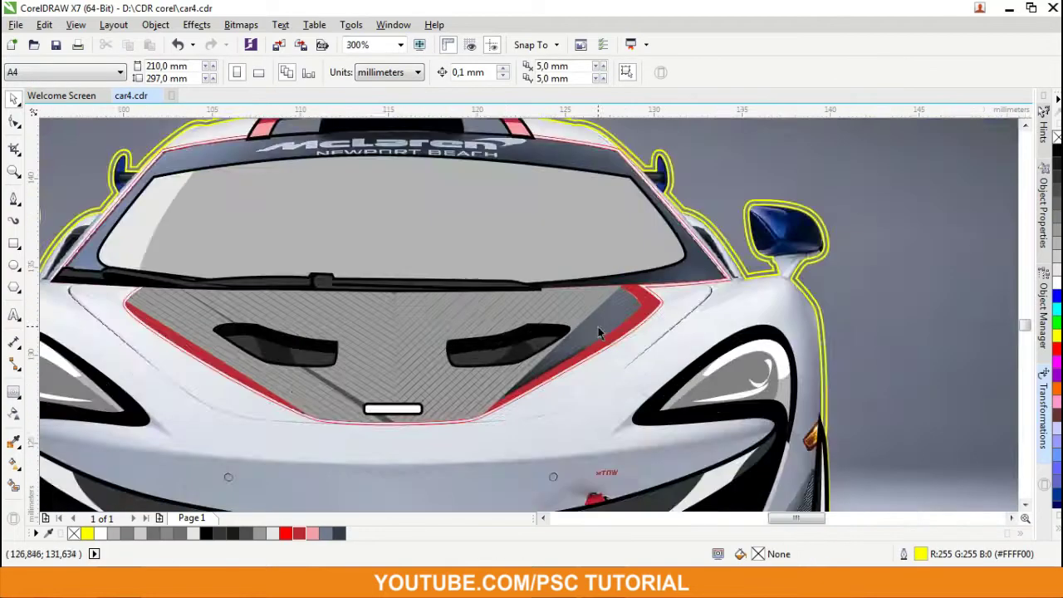
scroll(591, 290, "up", 1)
left_click(591, 289)
Step: Draw a yellow diagonal line from the hood's top corner to below the hood
scroll(641, 239, "up", 1)
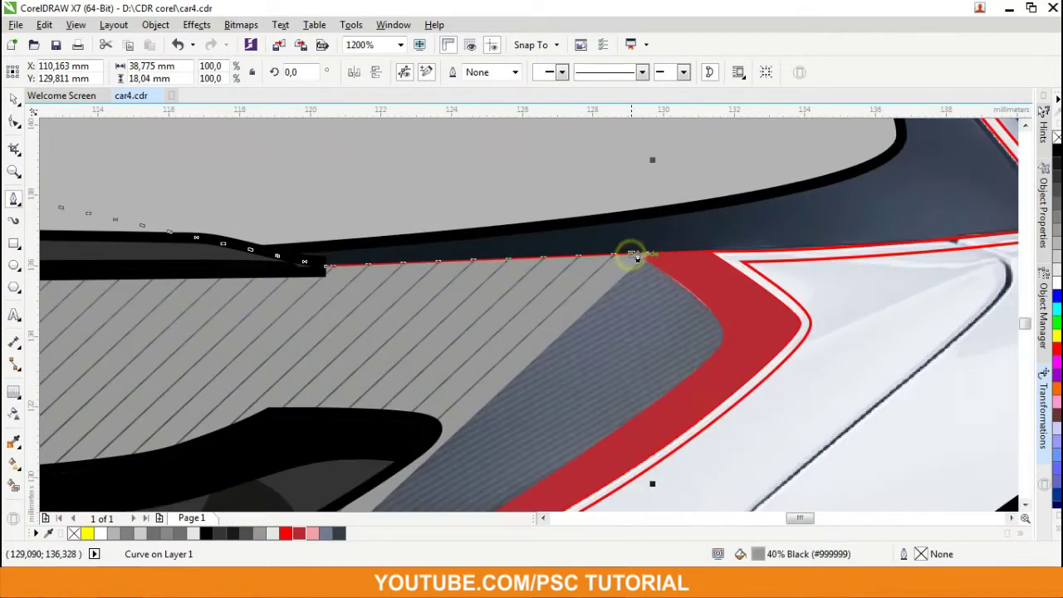
left_click(629, 254)
scroll(470, 418, "up", 1)
left_click(386, 499)
scroll(386, 498, "down", 3)
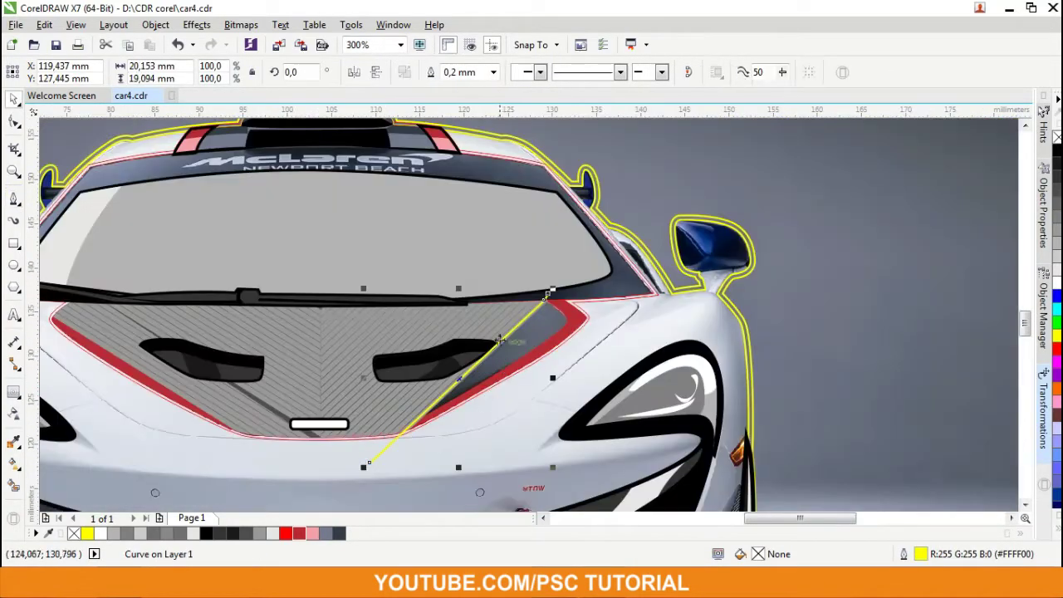
scroll(673, 217, "up", 2)
scroll(673, 218, "down", 1)
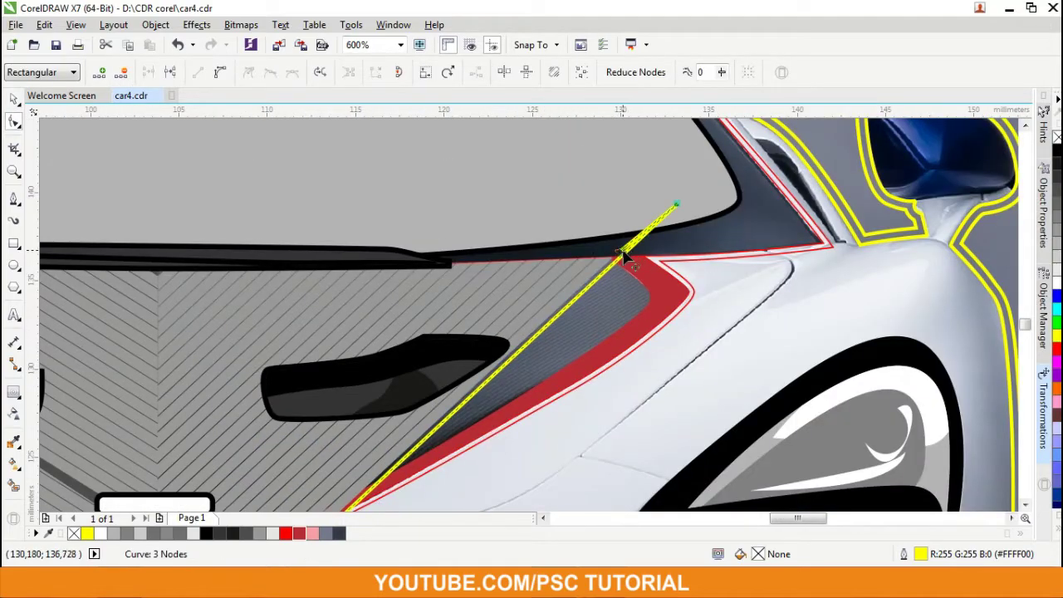
scroll(624, 256, "down", 2)
scroll(540, 345, "up", 2)
scroll(368, 503, "down", 3)
scroll(478, 347, "up", 3)
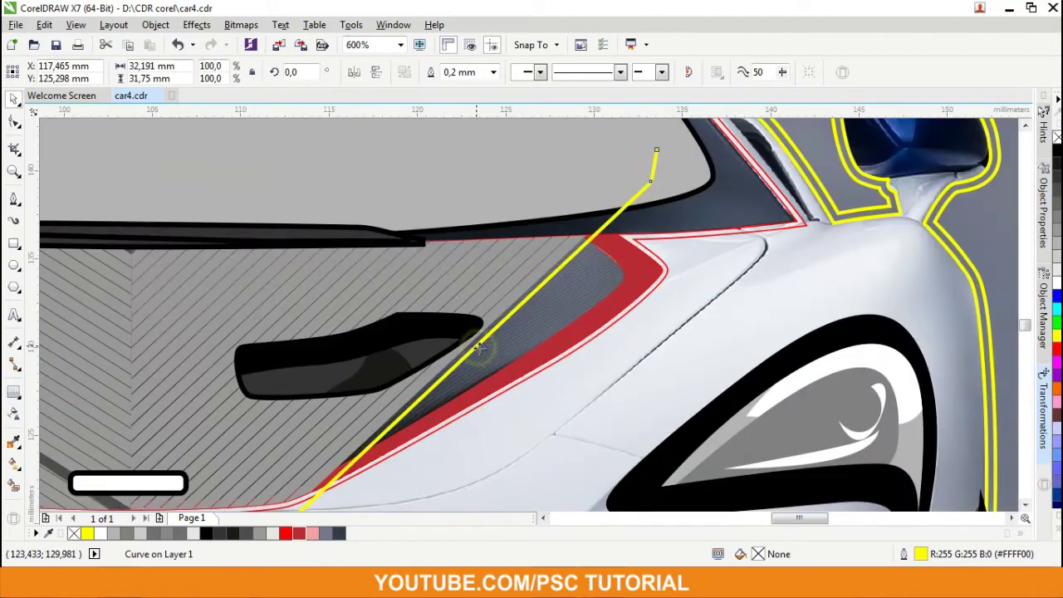
Step: Paste parallel copies of the yellow line, then undo, ungroup and delete the extras
key("ctrl+v")
scroll(606, 254, "up", 1)
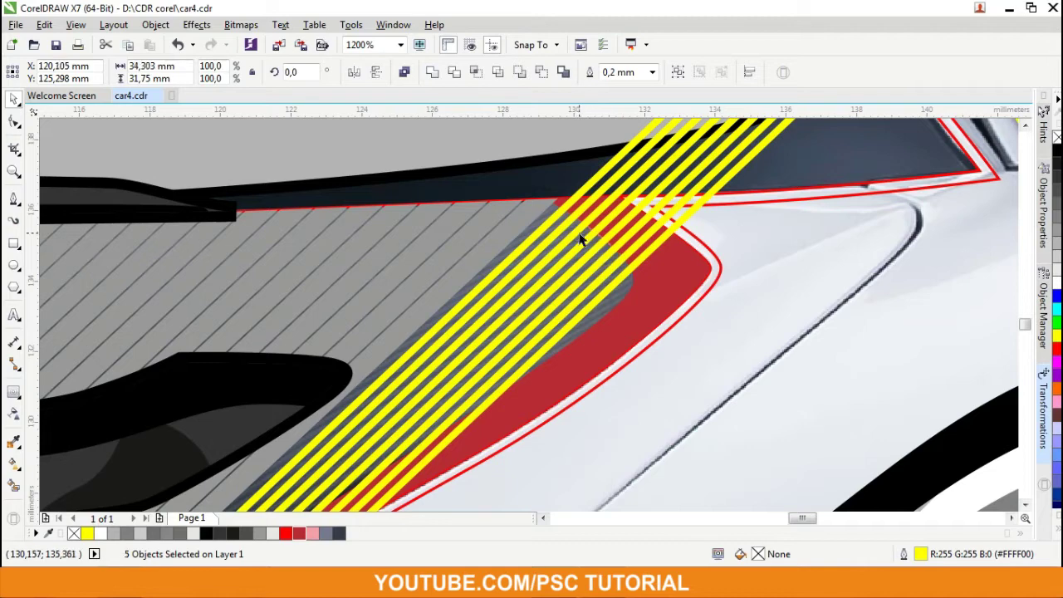
scroll(541, 279, "down", 2)
left_click(582, 241)
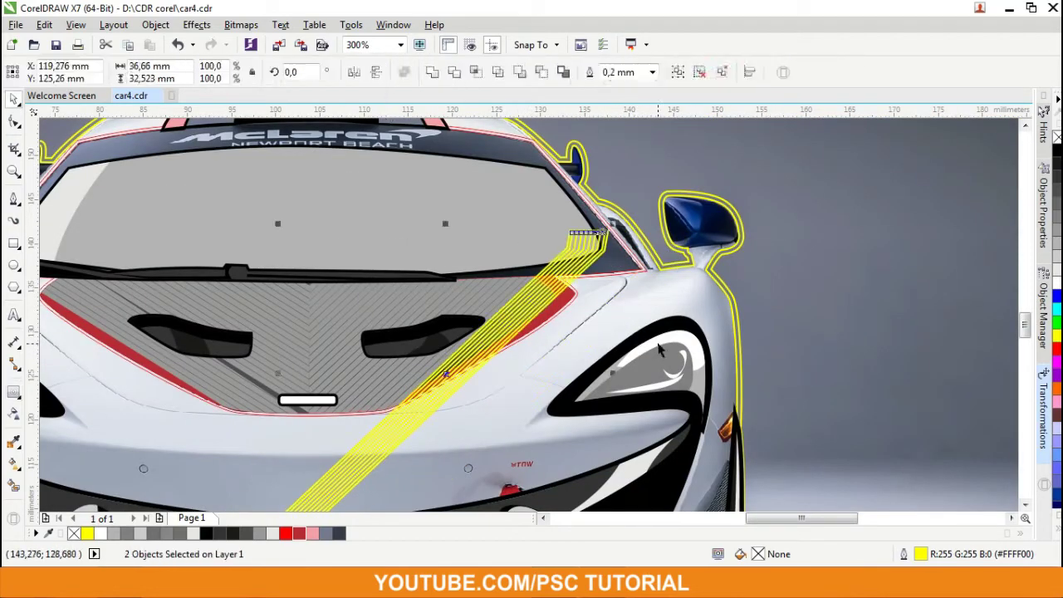
scroll(595, 246, "up", 2)
key("ctrl+z")
key("ctrl+z")
key("ctrl+z")
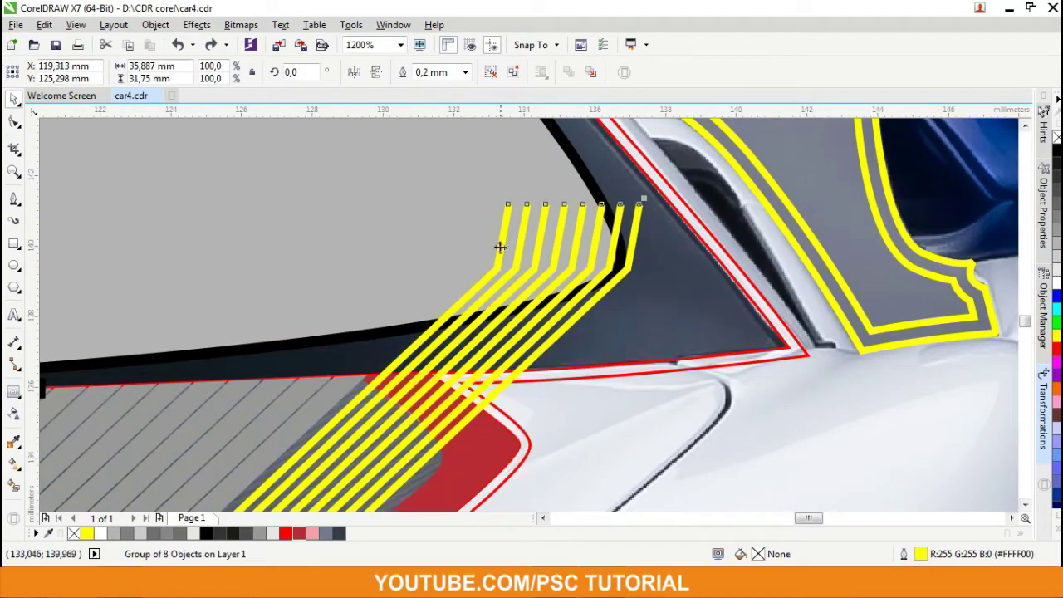
left_click(376, 73)
key("ctrl+z")
left_click(491, 71)
left_click(527, 240)
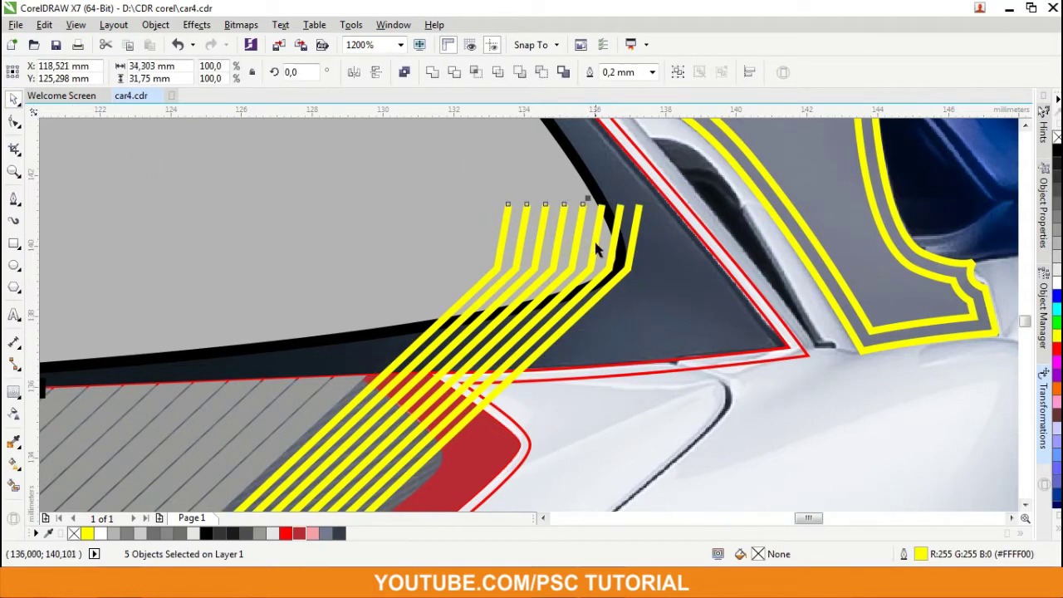
key("Delete")
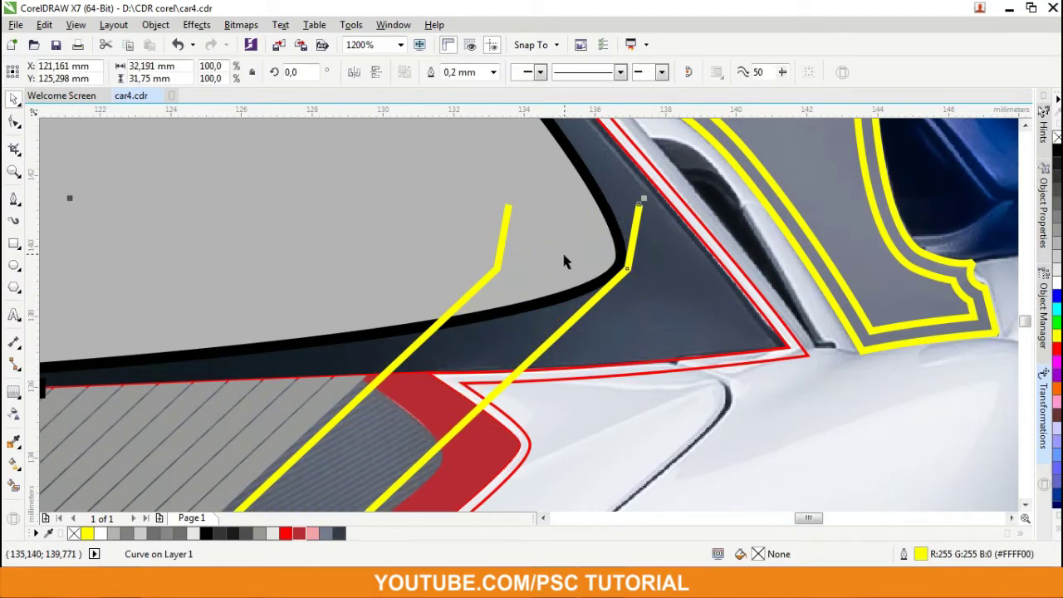
Step: Apply an outside contour to the yellow stripe
left_click(14, 390)
left_click(391, 73)
scroll(522, 297, "down", 3)
left_click(474, 324)
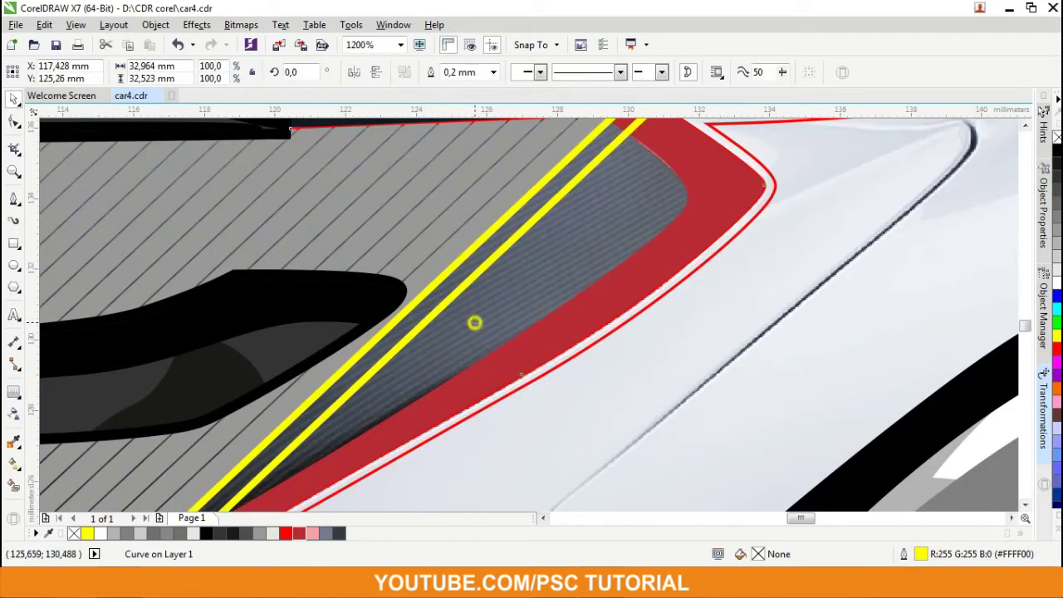
scroll(473, 254, "up", 1)
scroll(477, 242, "up", 1)
scroll(498, 249, "down", 2)
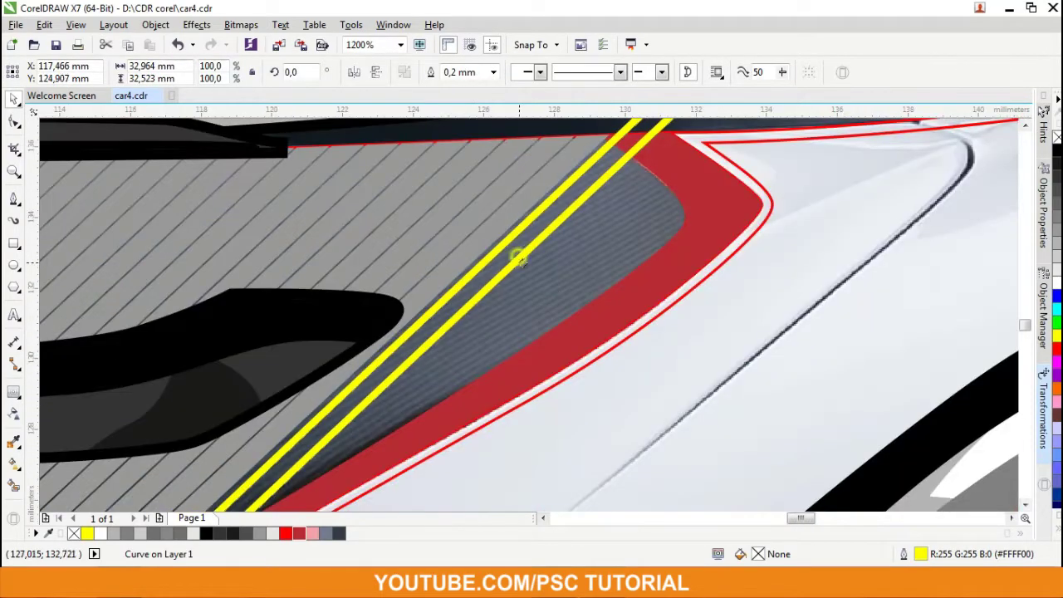
Step: Duplicate the stripe pair beside the original and group the four lines
mouse_move(515, 255)
left_mouse_down()
mouse_move(566, 303)
mouse_move(618, 254)
left_mouse_up()
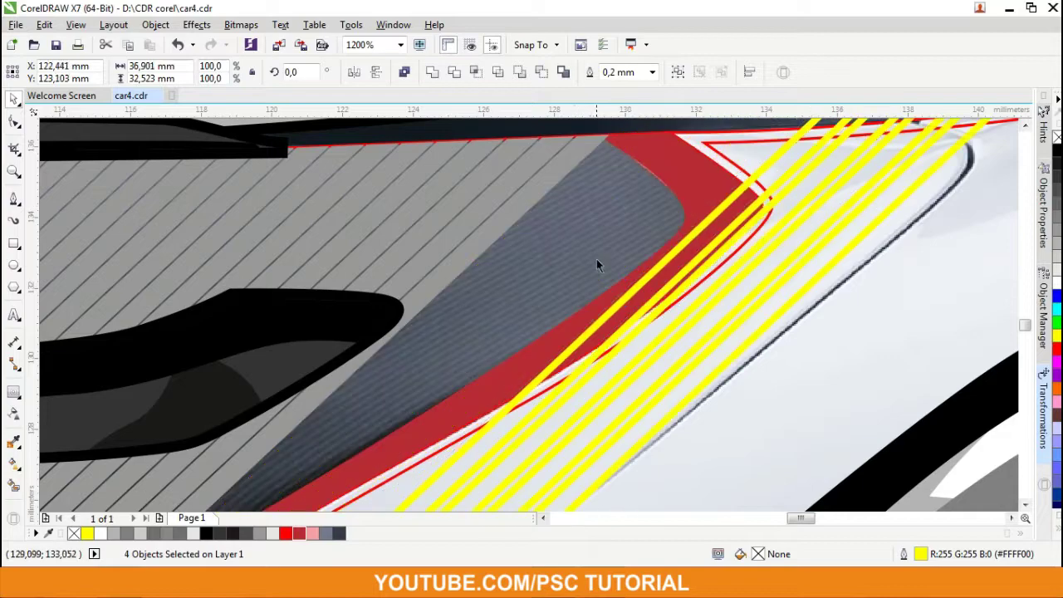
key("ctrl+g")
scroll(615, 257, "up", 2)
scroll(628, 268, "up", 3)
scroll(627, 269, "down", 5)
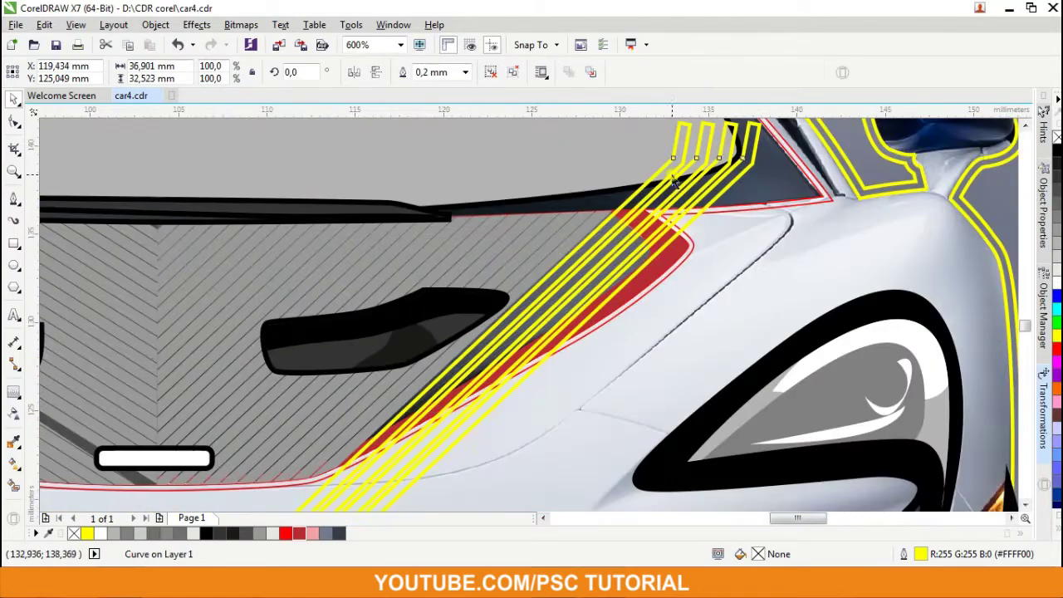
scroll(397, 394, "up", 4)
scroll(270, 525, "down", 1)
scroll(662, 237, "down", 2)
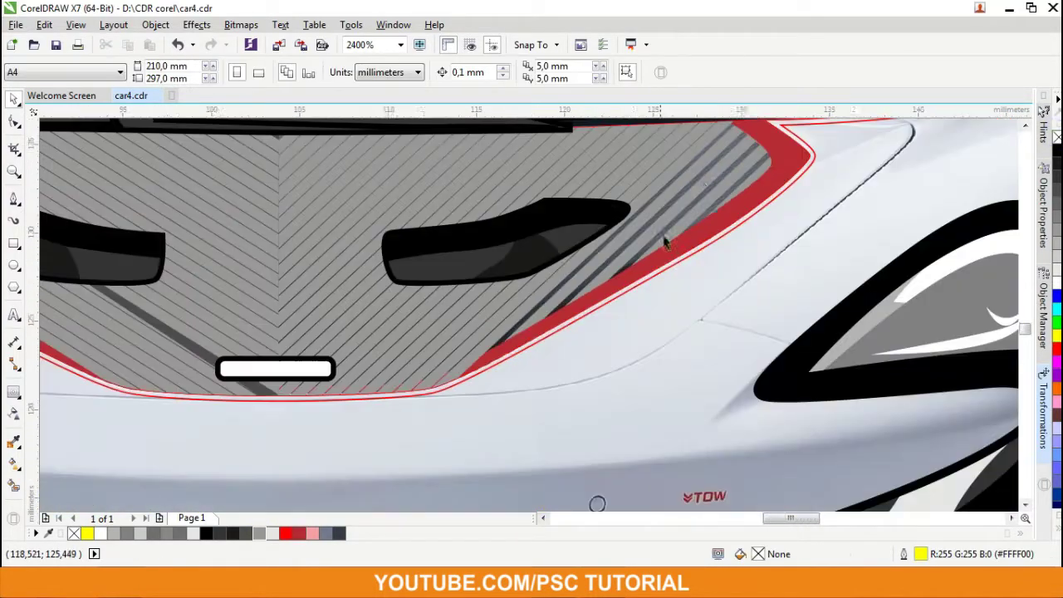
scroll(609, 380, "up", 1)
left_click(606, 372)
scroll(495, 352, "down", 2)
scroll(495, 352, "down", 4)
Step: Trace a Bezier curve around the right mirror, from its base out to the right edge
scroll(413, 354, "up", 3)
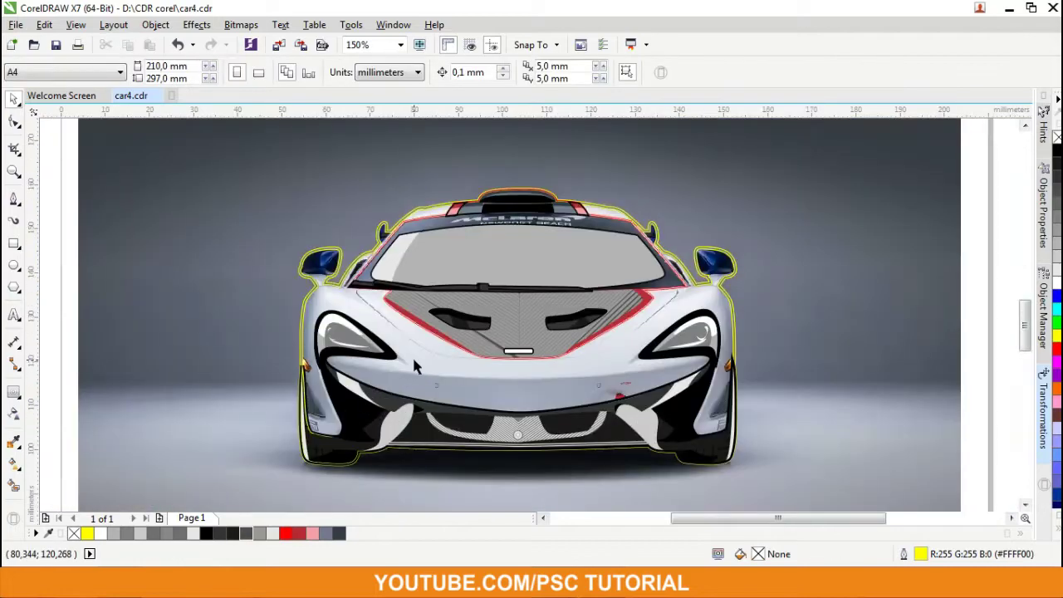
key("F5")
scroll(368, 315, "up", 3)
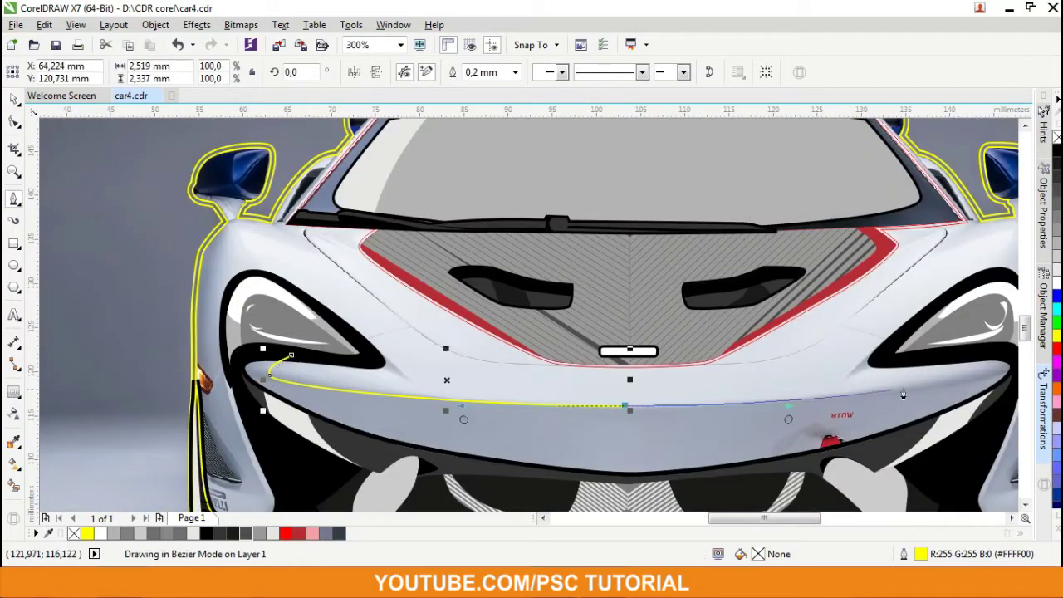
left_click(903, 394)
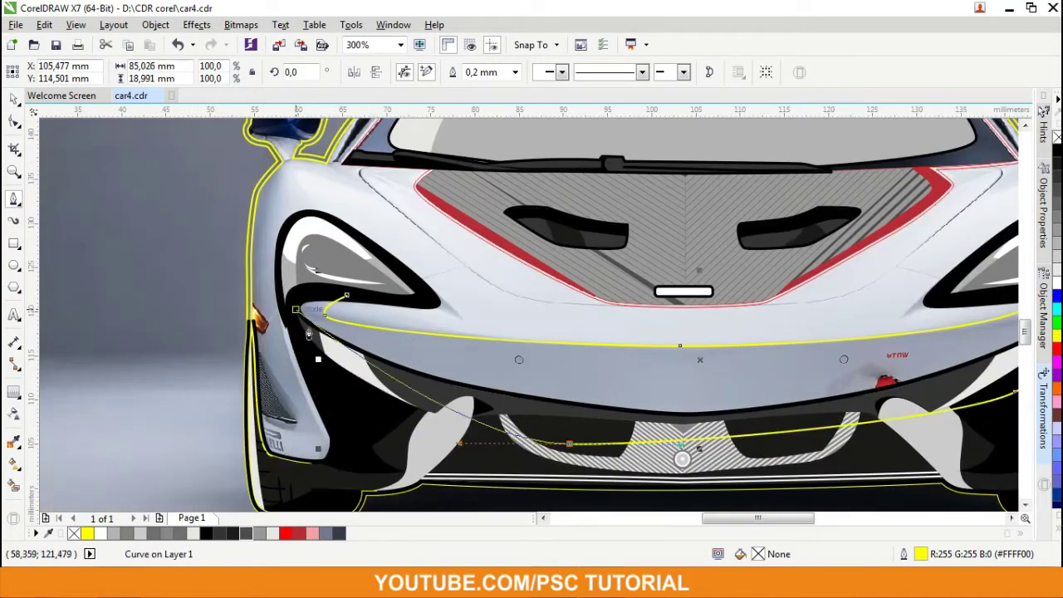
scroll(308, 334, "up", 3)
scroll(496, 282, "down", 3)
key("i")
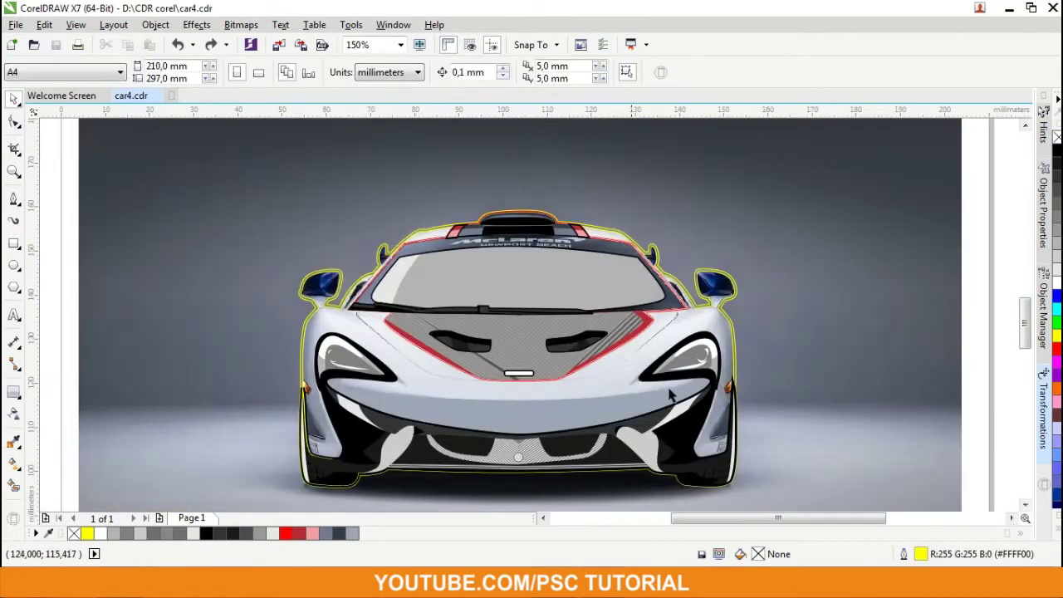
scroll(726, 308, "up", 5)
key("F5")
left_click(615, 298)
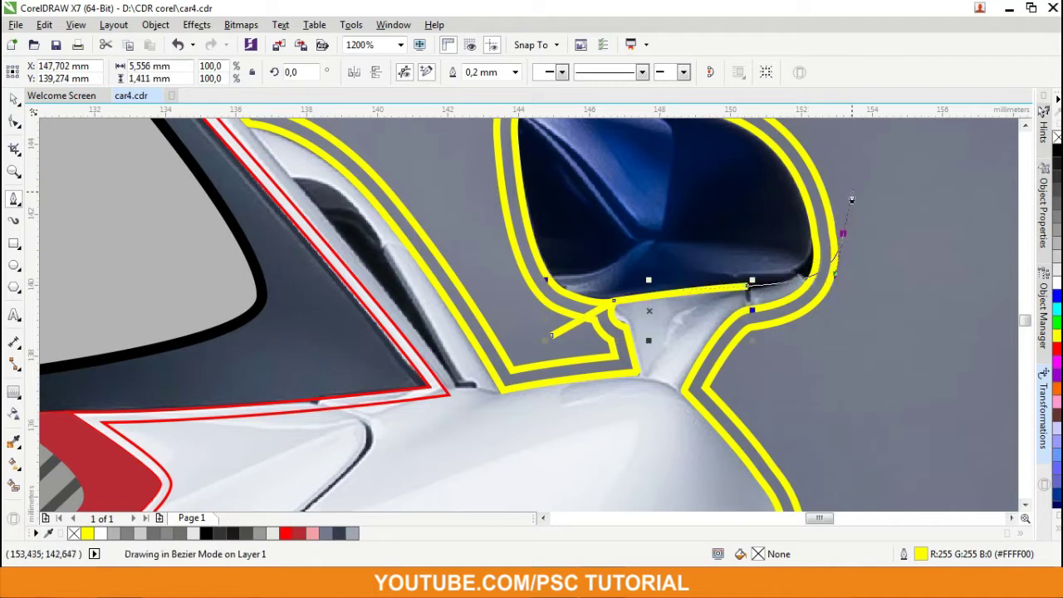
scroll(852, 199, "down", 2)
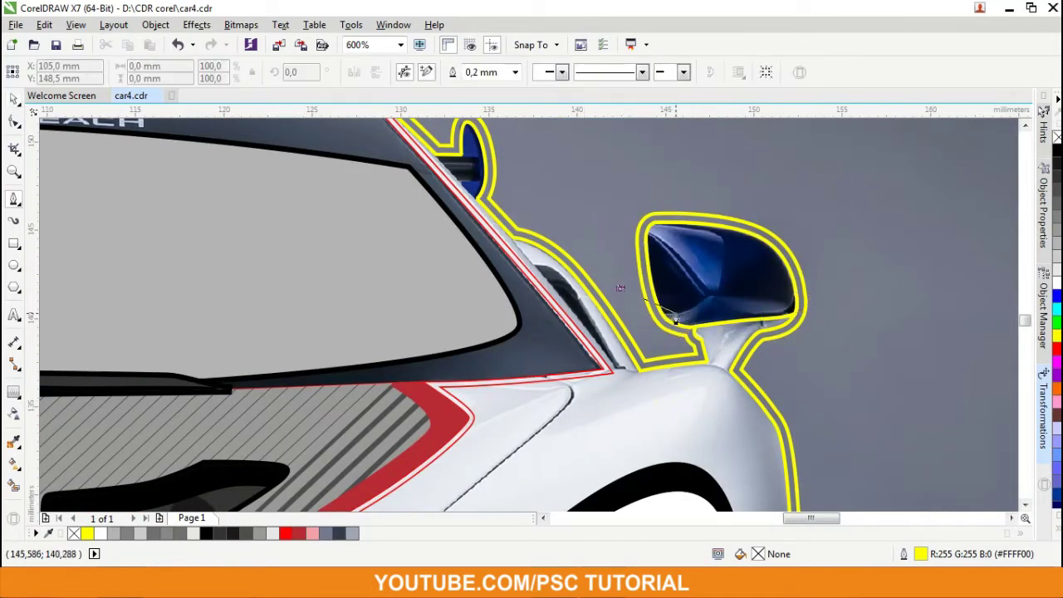
left_click_drag(621, 287, 587, 193)
scroll(660, 207, "up", 2)
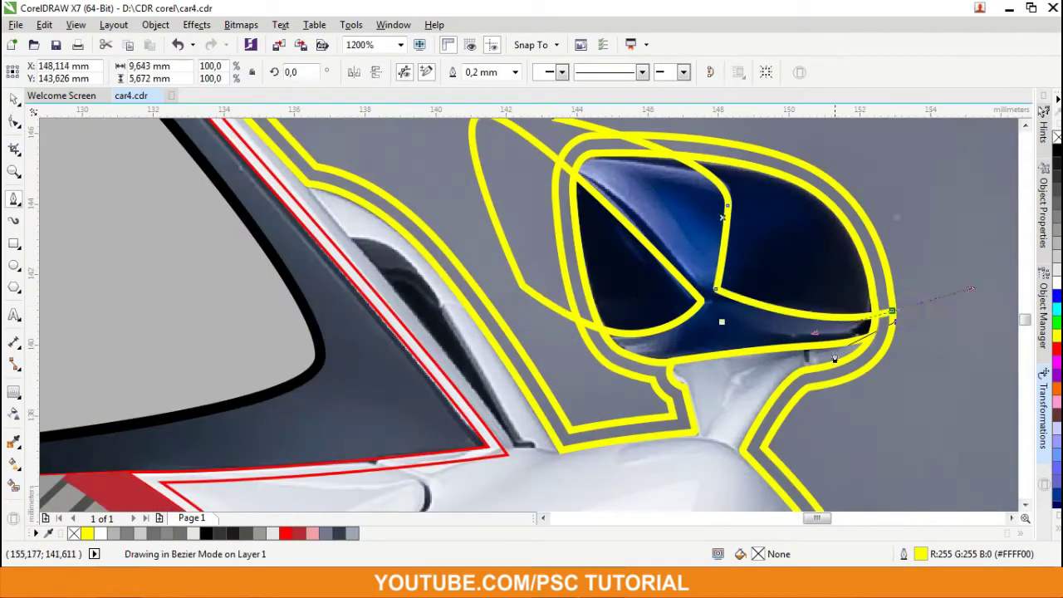
scroll(756, 282, "down", 2)
left_click(757, 272)
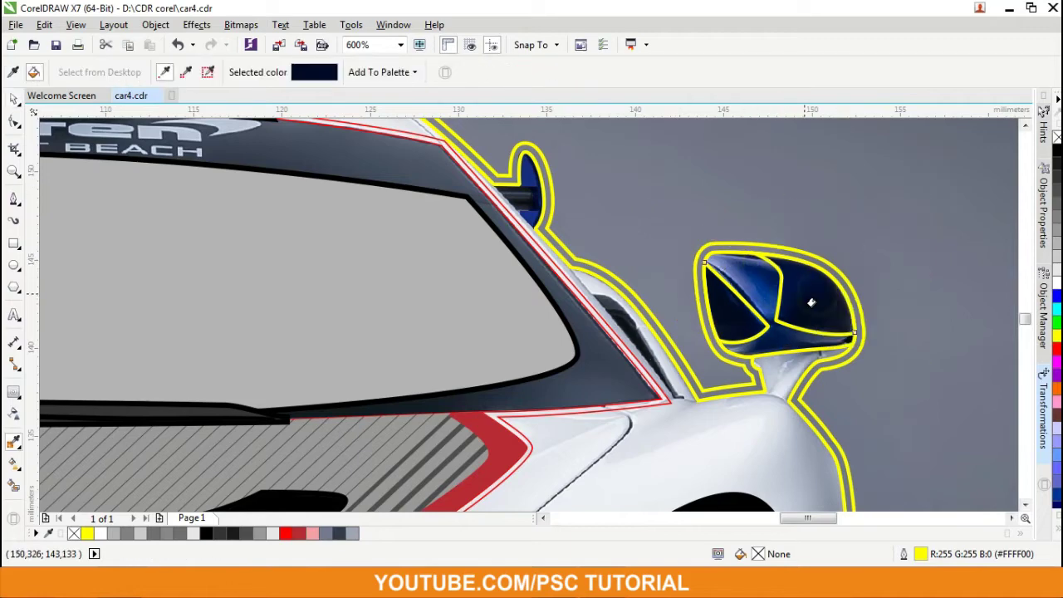
Step: Draw curves across the mirror top and a lower inner mirror panel
left_click(816, 248)
scroll(816, 247, "up", 2)
left_click_drag(777, 292, 654, 283)
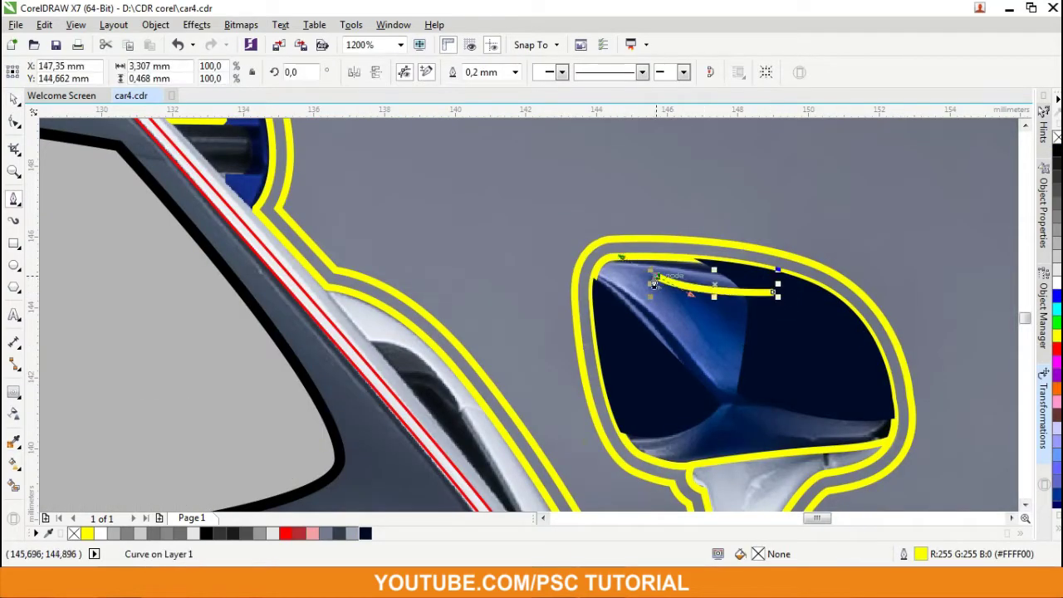
left_click_drag(774, 292, 784, 290)
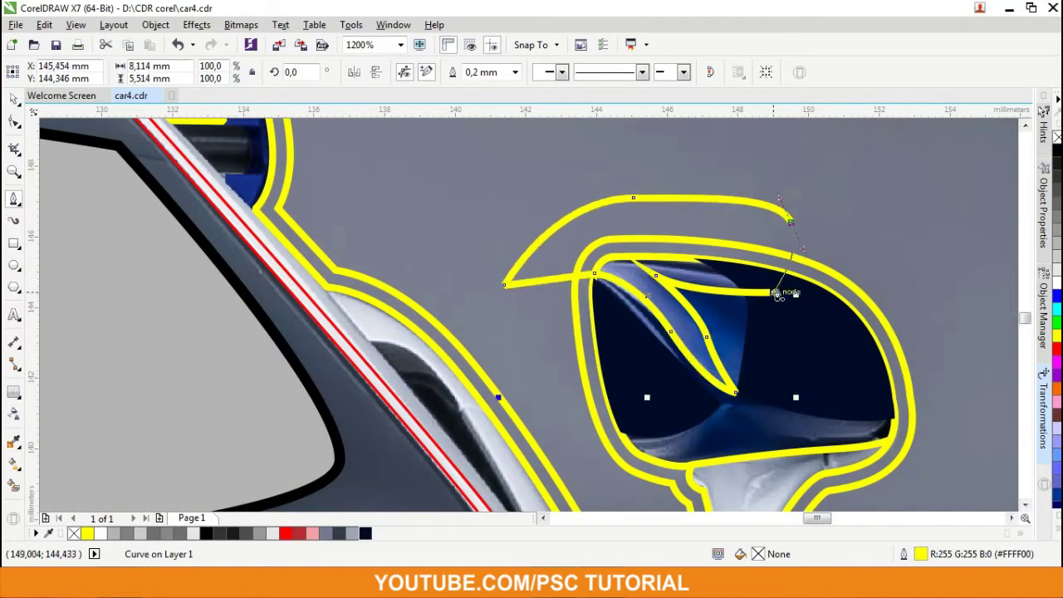
left_click(636, 475)
left_click_drag(731, 413, 764, 352)
double_click(730, 416)
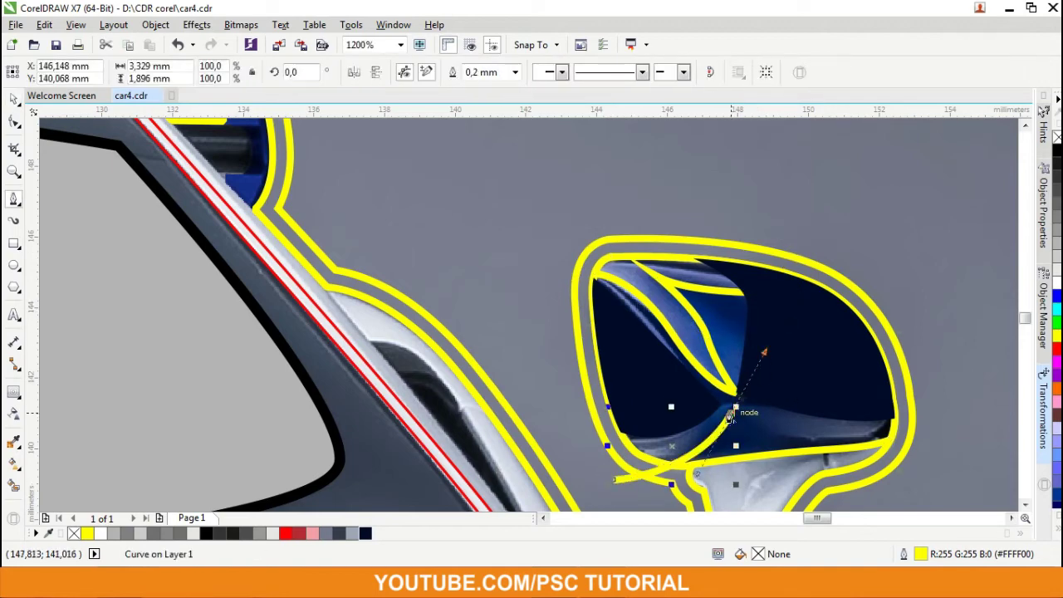
scroll(856, 332, "down", 2)
scroll(772, 379, "up", 2)
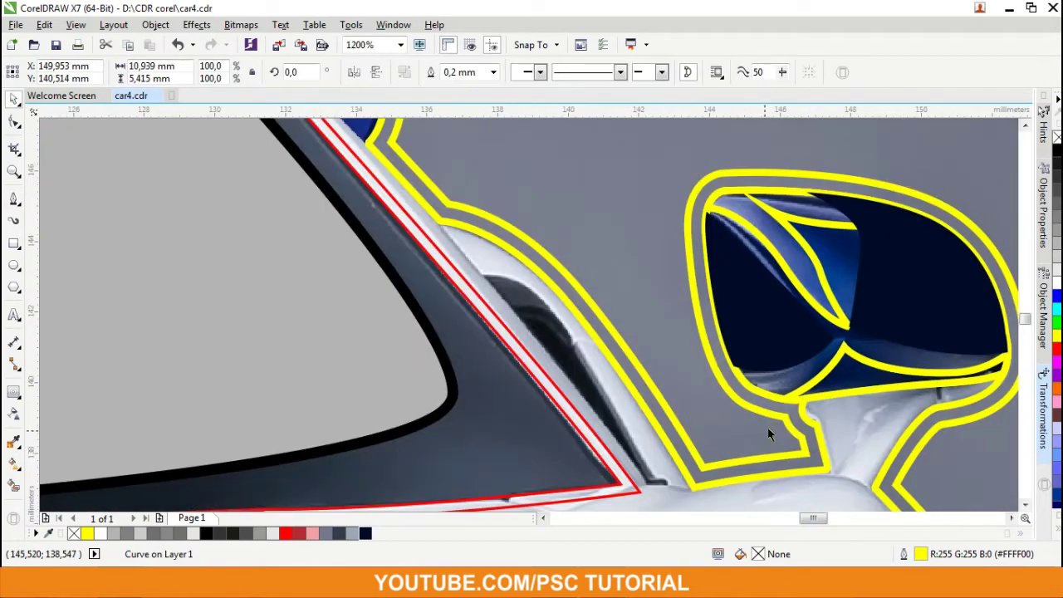
Step: Sample the mirror's dark blue (#01236B) from the photo and fill the lower panels with it
key("i")
left_click(840, 261)
left_click(830, 366)
key("space")
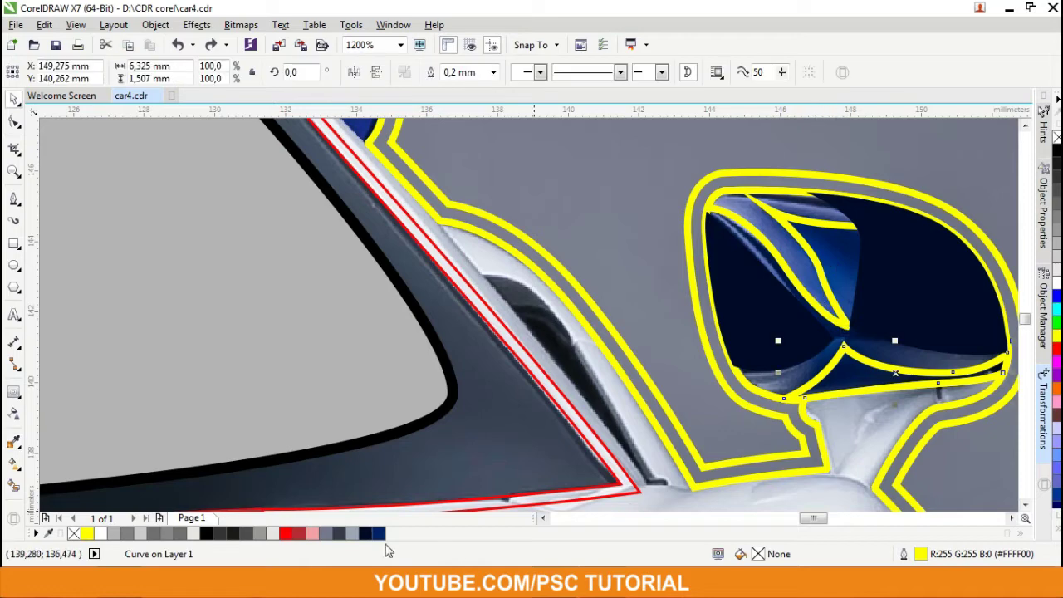
left_click(742, 341)
double_click(757, 553)
left_click(895, 382)
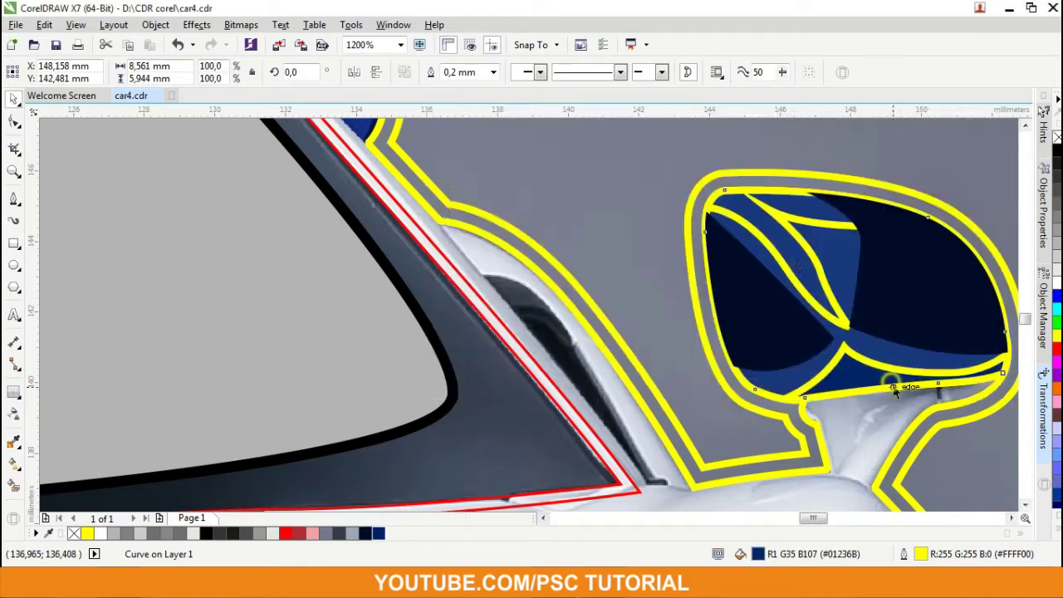
Step: Fill the next mirror panel with a medium blue shade through Edit Fill
double_click(757, 553)
left_click(563, 242)
left_click(895, 382)
double_click(757, 553)
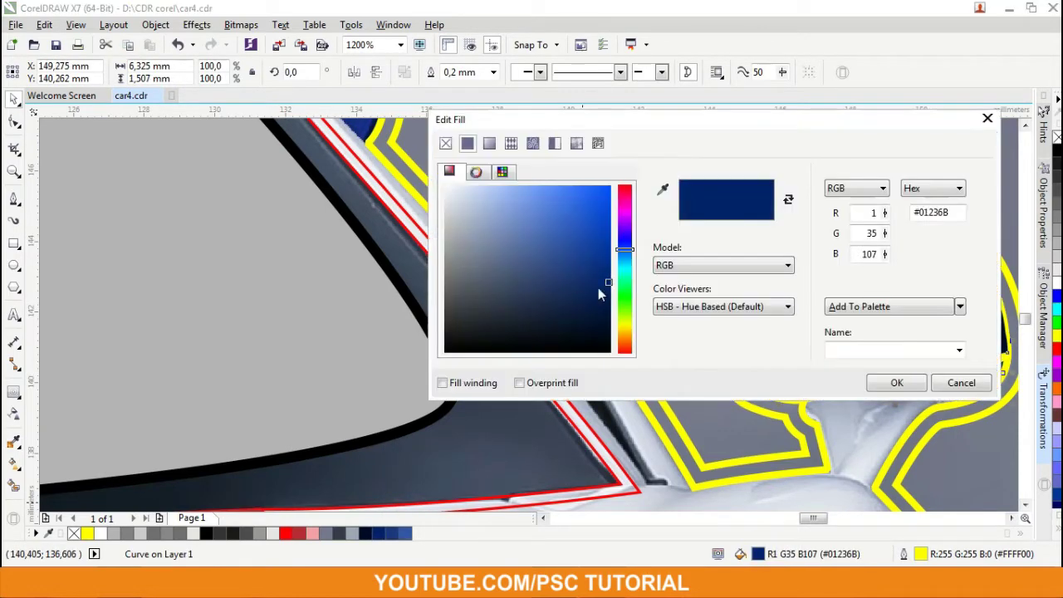
left_click(897, 383)
scroll(889, 249, "down", 3)
Step: Trace a closed curve around the left mirror's top and lower edges, undoing a trial navy fill
scroll(889, 249, "down", 3)
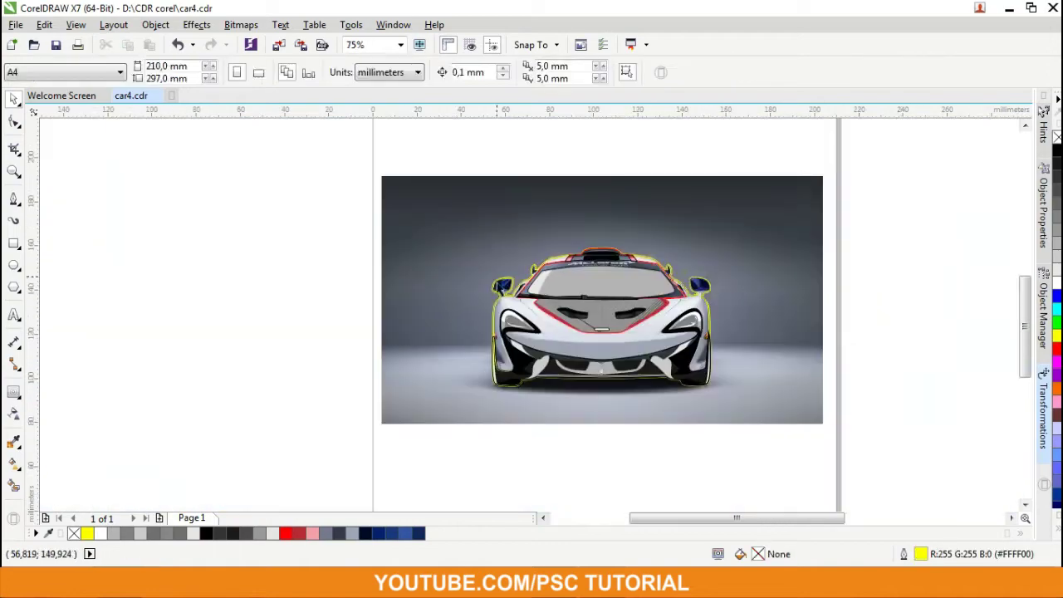
scroll(597, 376, "up", 4)
scroll(597, 376, "up", 2)
left_click(572, 347)
scroll(368, 256, "down", 2)
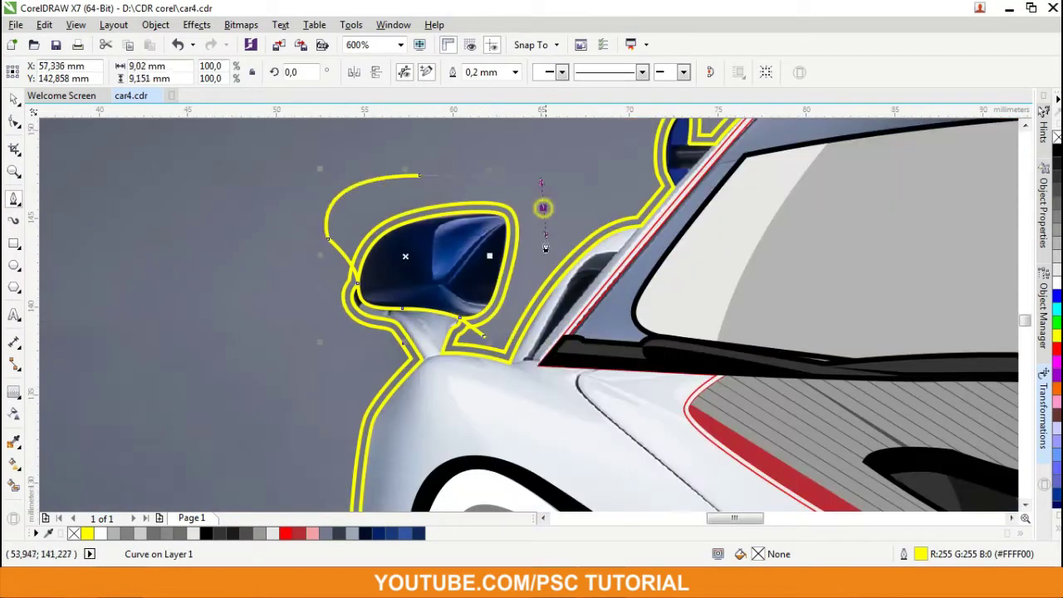
scroll(560, 175, "up", 2)
left_click_drag(494, 180, 543, 166)
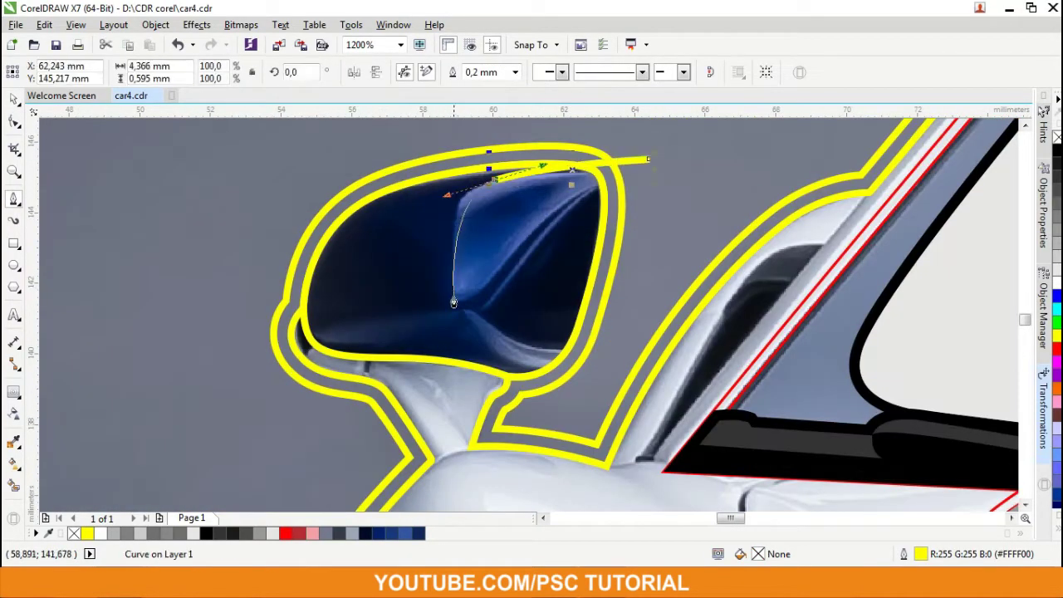
scroll(169, 432, "down", 1)
scroll(352, 349, "up", 1)
left_click_drag(291, 390, 249, 396)
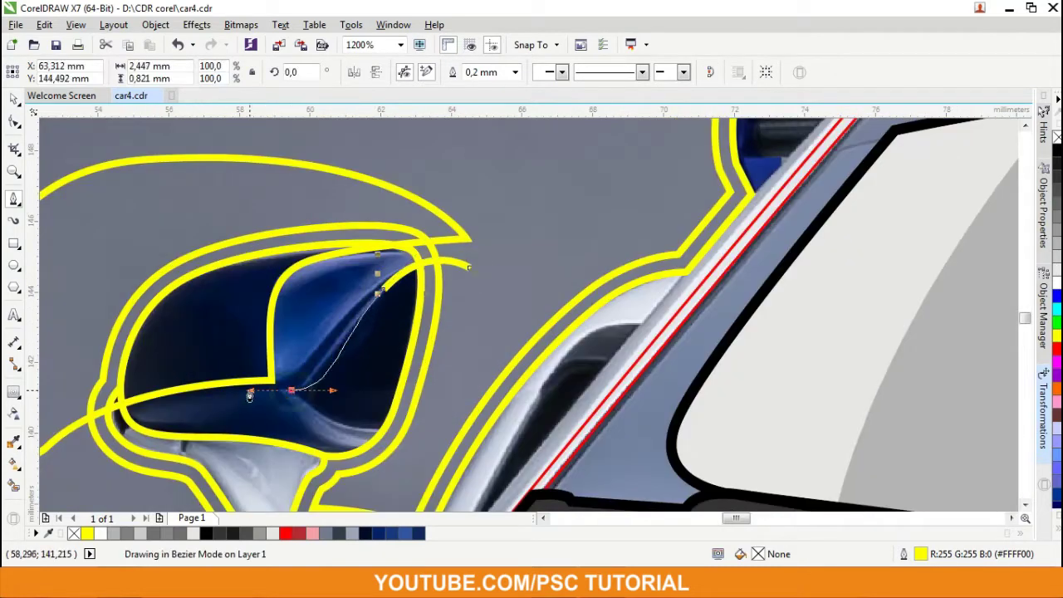
left_click(402, 437)
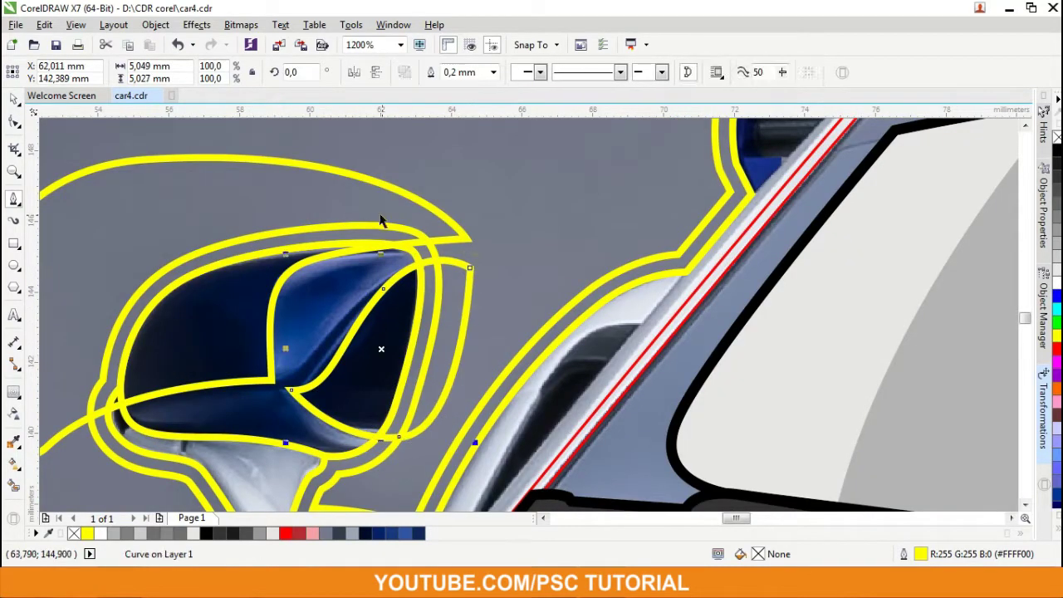
left_click(363, 339)
key("ctrl+z")
Step: Draw an inner curve across the left mirror and group both mirror curves
left_click(478, 256)
left_click_drag(270, 381, 351, 381)
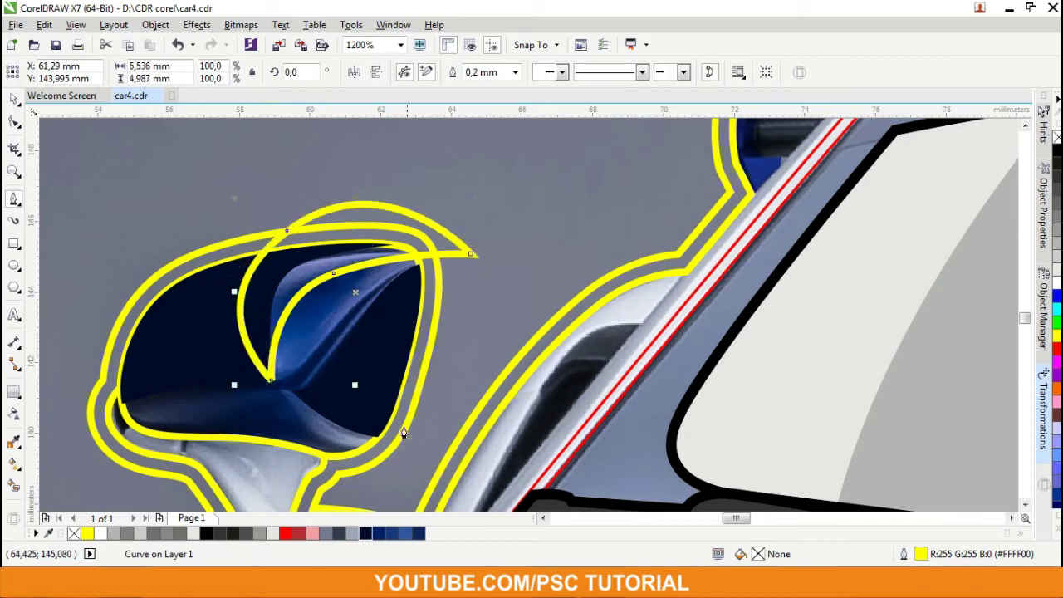
key("space")
left_click(285, 352, "shift")
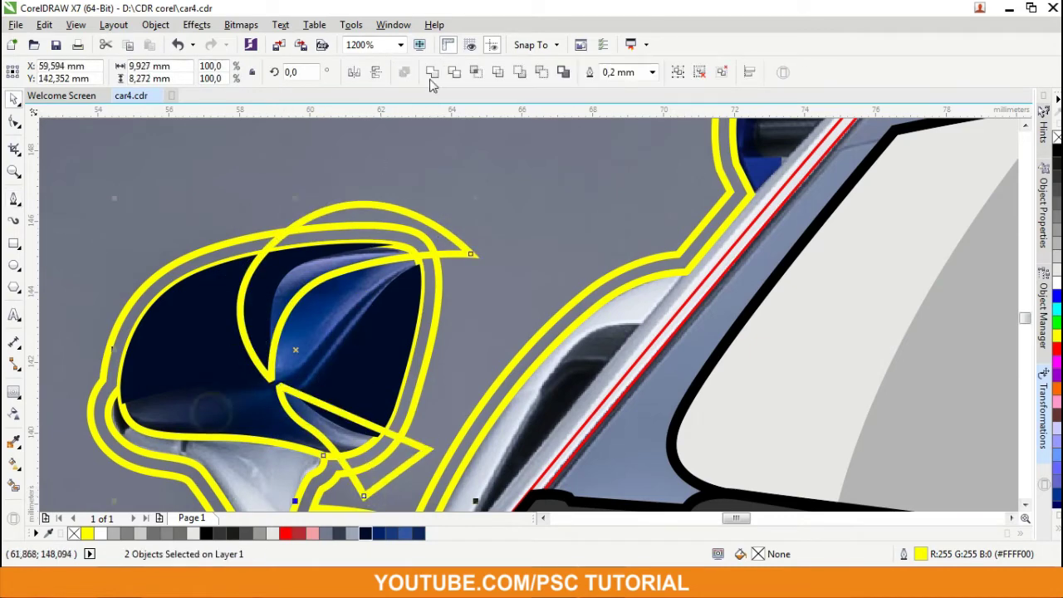
key("ctrl+g")
scroll(155, 359, "down", 2)
Step: Fill the car body outline 10% black and send it behind the other shapes
scroll(154, 359, "down", 5)
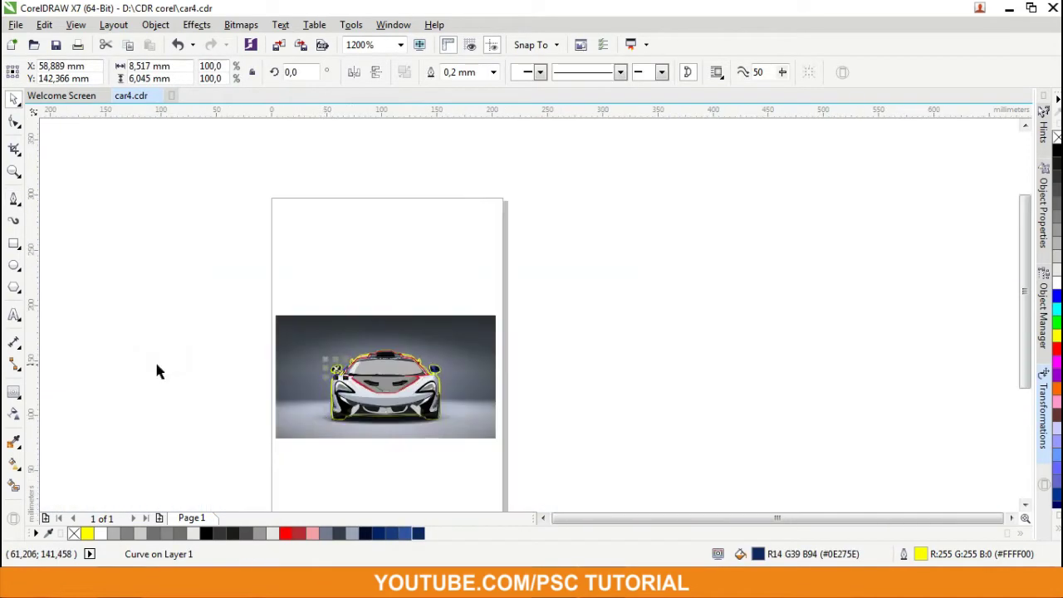
key("F4")
scroll(760, 231, "up", 2)
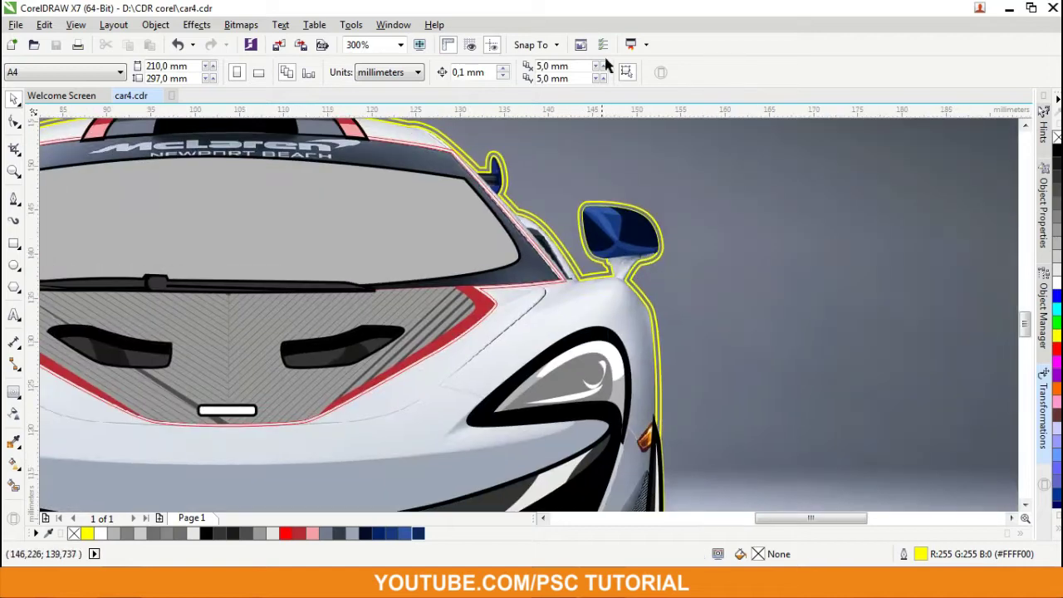
key("F4")
left_click(246, 474)
left_click(195, 535)
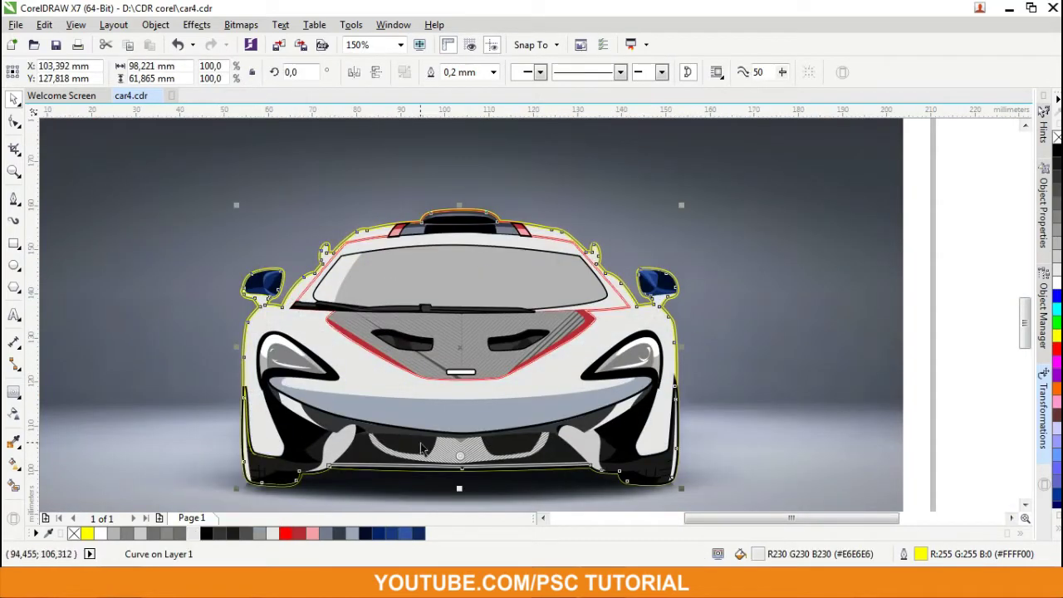
key("ctrl+Page_Down")
Step: Fill the windshield 50% black and give its frame the photo's dark blue-grey
left_click(612, 304)
left_click(114, 534)
scroll(553, 248, "up", 2)
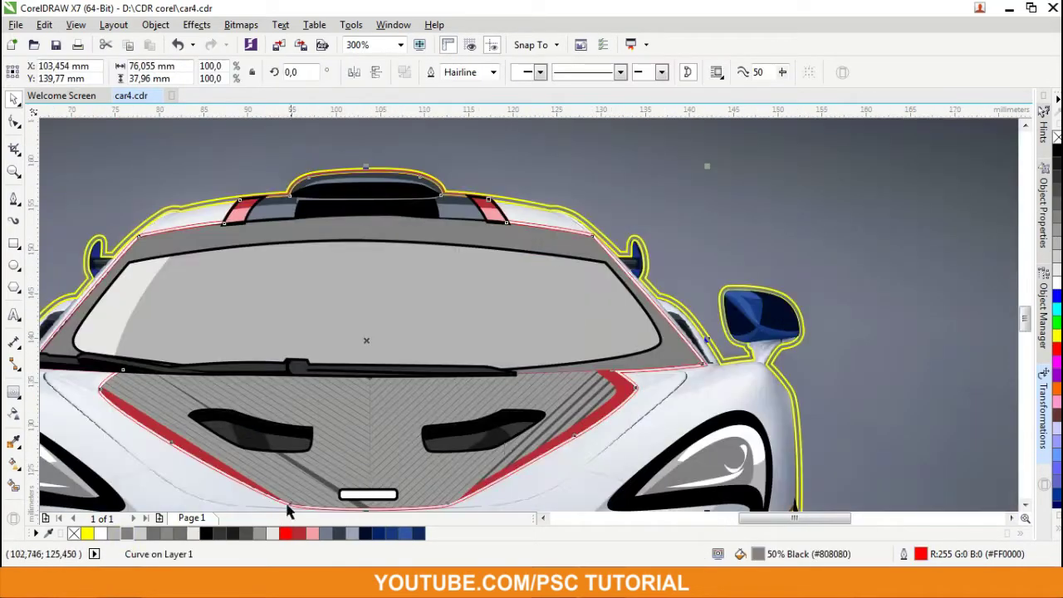
left_click(700, 349)
scroll(697, 353, "up", 2)
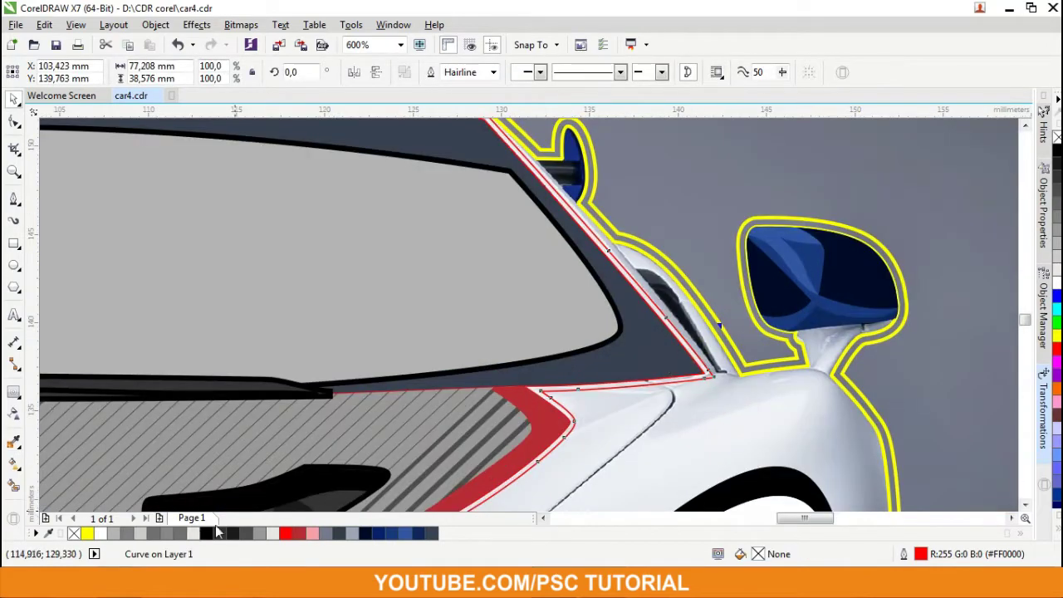
scroll(835, 302, "down", 6)
Step: Check the tracing by shifting the photo, restore it, and start a Bezier curve at the mirror stalk
left_click_drag(748, 316, 477, 315)
key("ctrl+z")
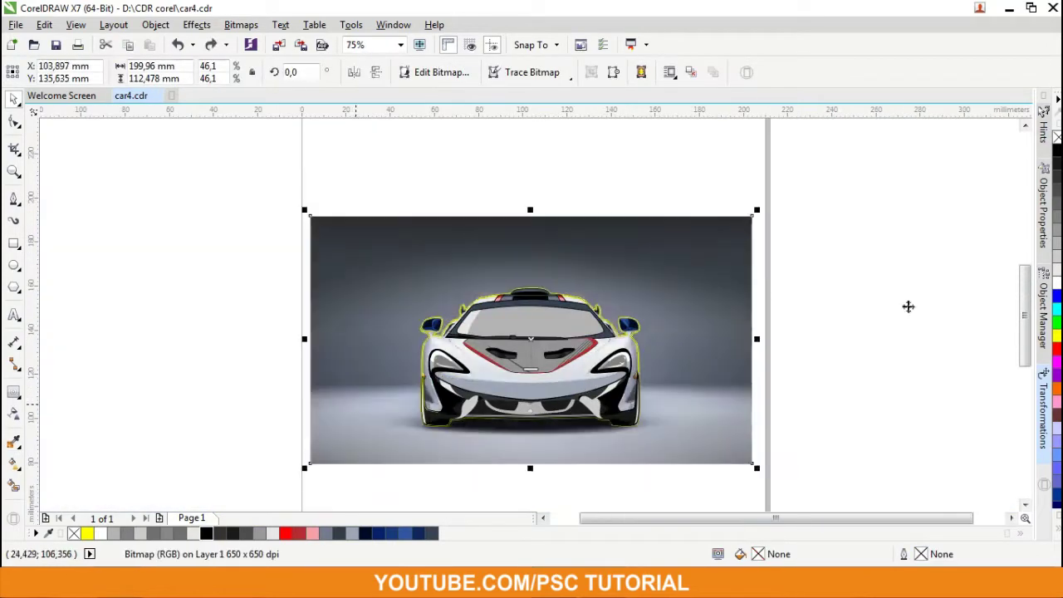
key("Escape")
scroll(683, 401, "up", 2)
scroll(663, 235, "up", 4)
left_click(674, 248)
left_click(736, 230)
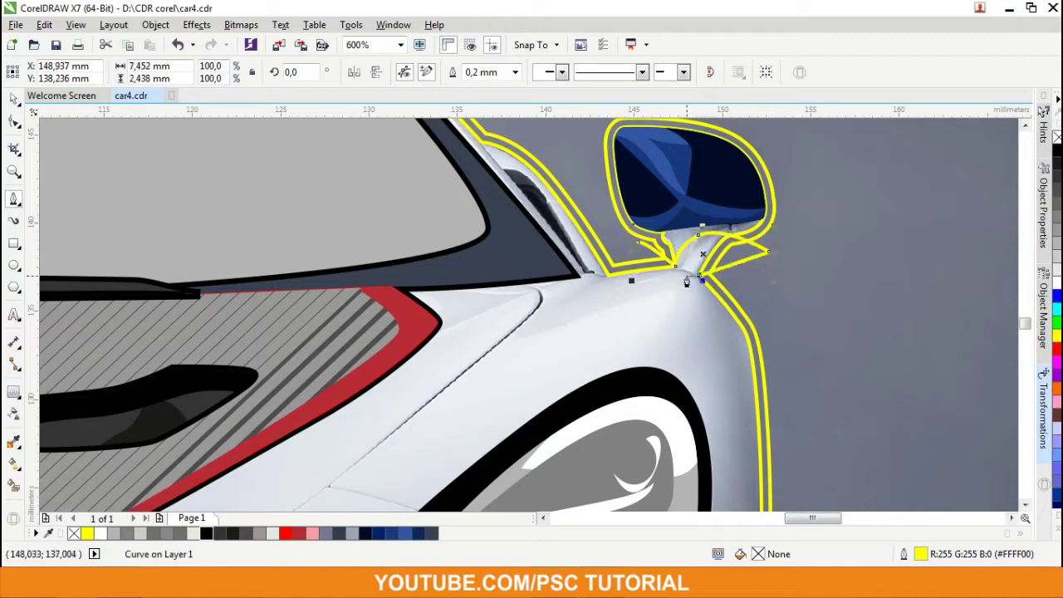
Step: Add nodes at the lower side, mirror base and below the headlight to finish the flank curve
scroll(687, 283, "down", 2)
scroll(687, 283, "down", 2)
left_click(721, 493)
scroll(652, 413, "up", 2)
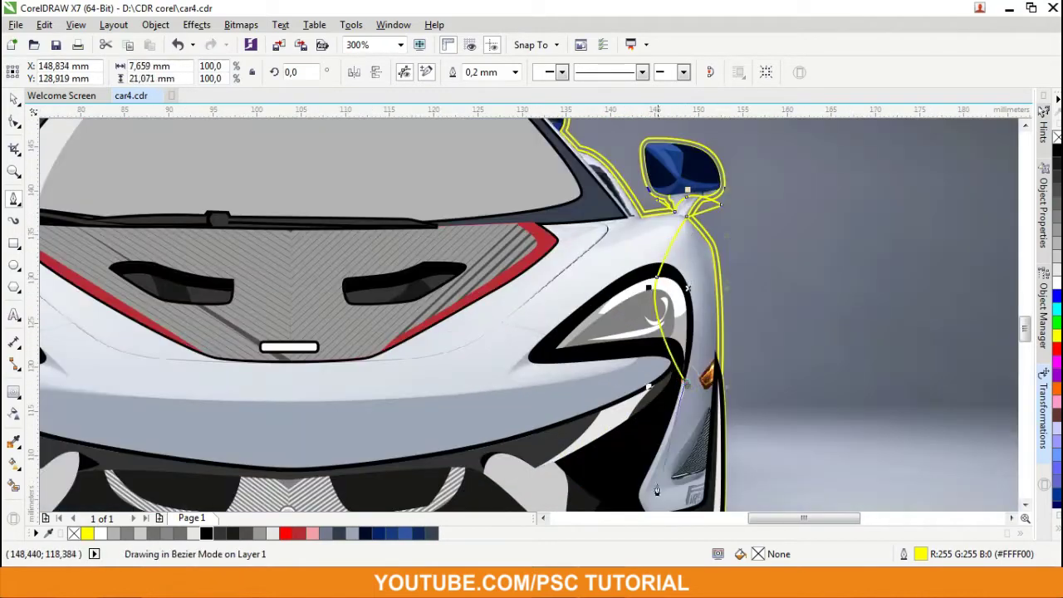
scroll(623, 494, "up", 2)
scroll(806, 366, "down", 2)
scroll(648, 282, "up", 1)
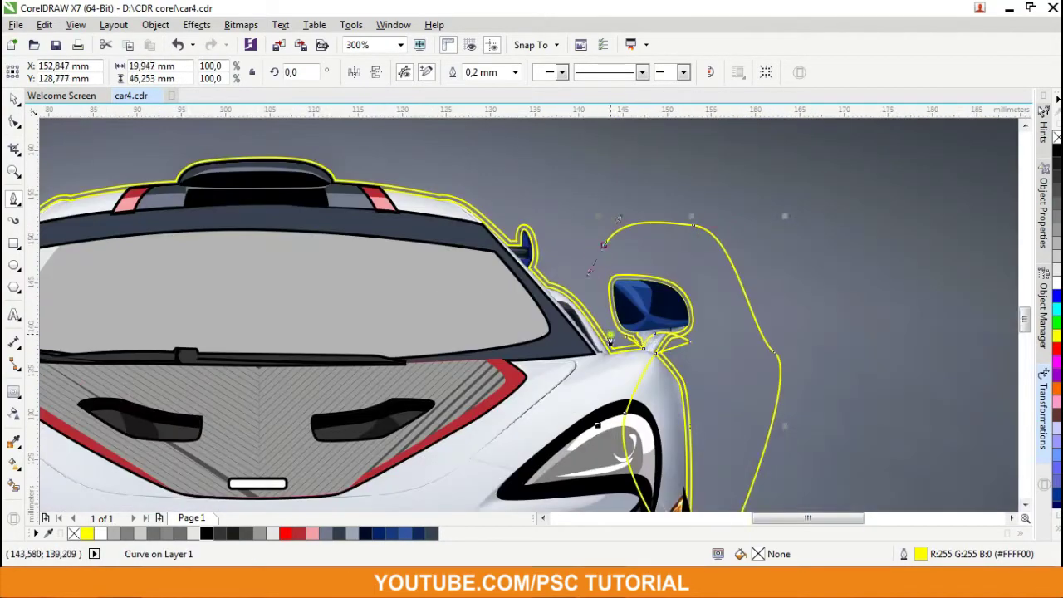
scroll(706, 316, "down", 1)
scroll(407, 289, "up", 2)
left_click(407, 287)
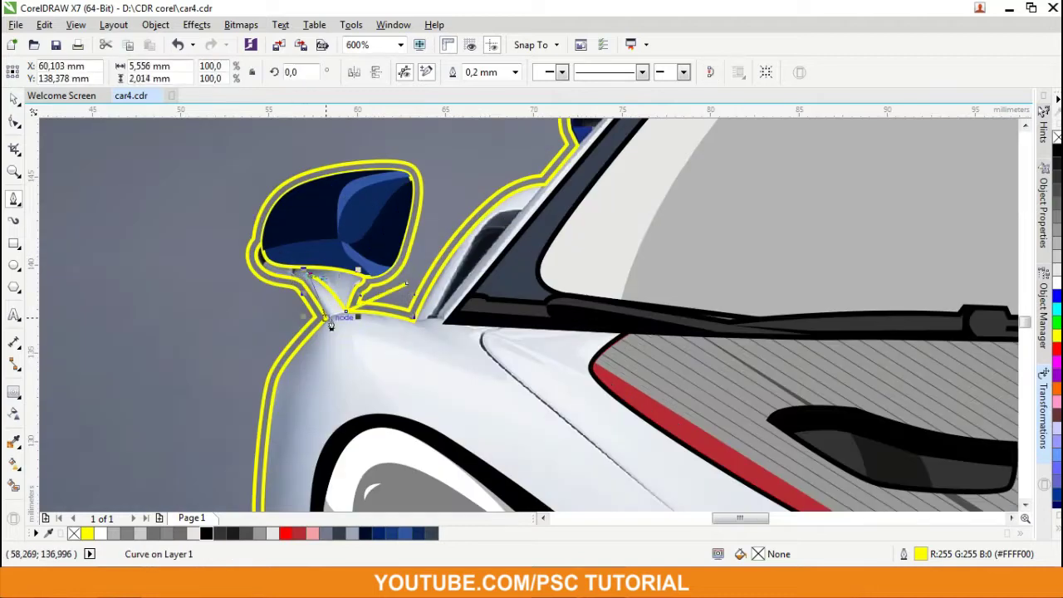
scroll(366, 399, "down", 2)
scroll(383, 432, "up", 1)
scroll(391, 448, "up", 1)
scroll(399, 459, "up", 1)
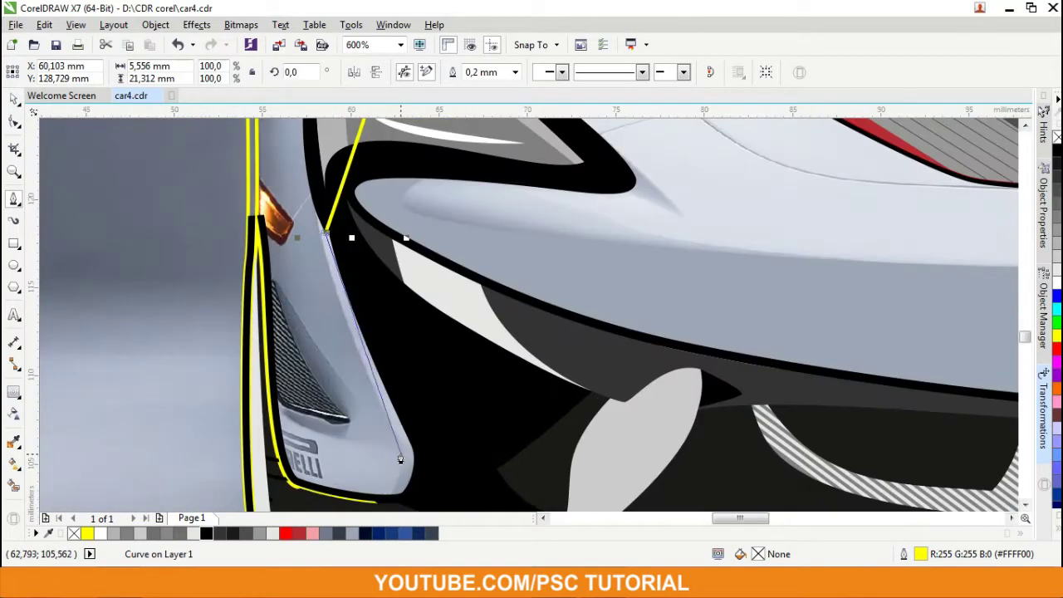
left_click(400, 459)
scroll(491, 480, "down", 2)
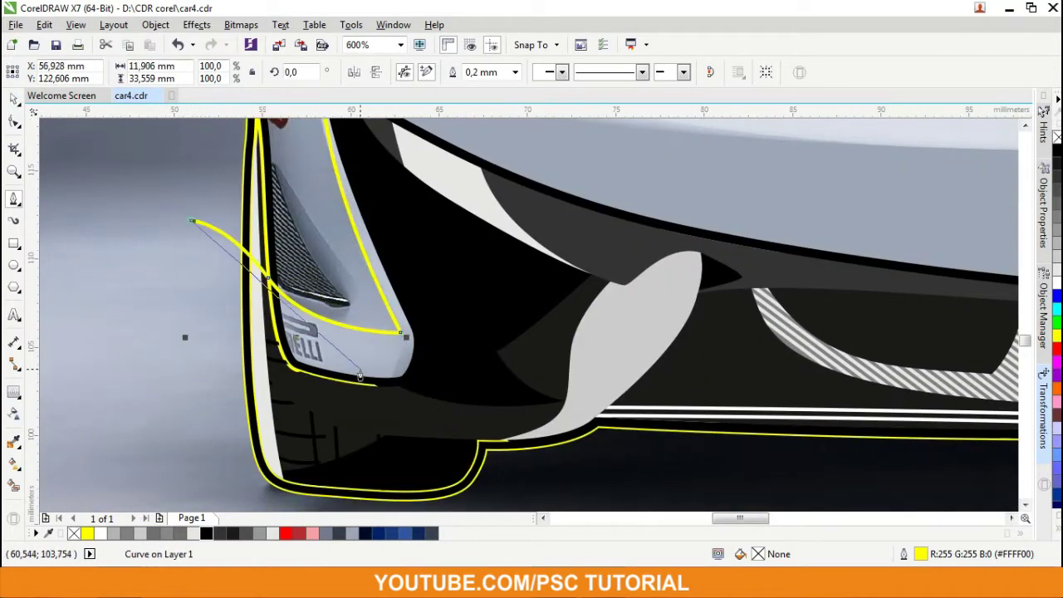
scroll(268, 291, "up", 2)
scroll(315, 249, "down", 3)
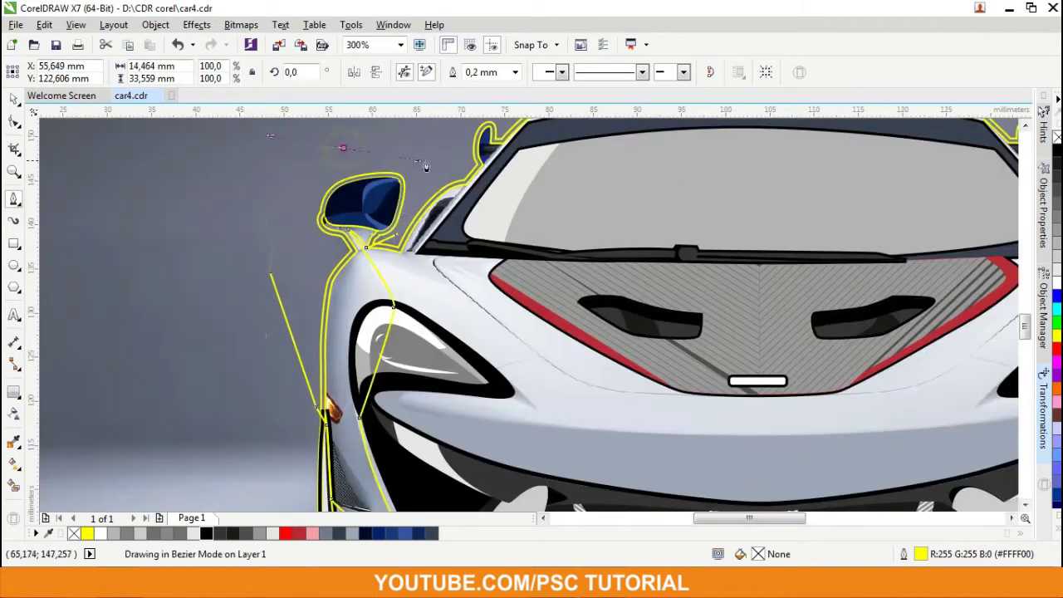
key("space")
scroll(300, 218, "down", 2)
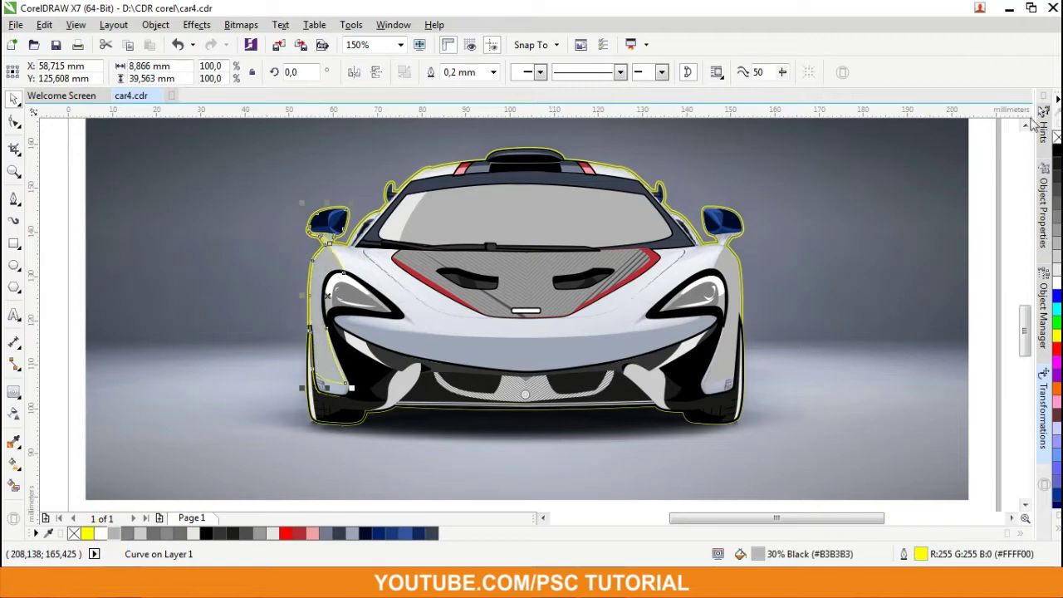
Step: Draw a closed triangle over the small blue light at the first pillar base
left_click(147, 247)
left_click(660, 304)
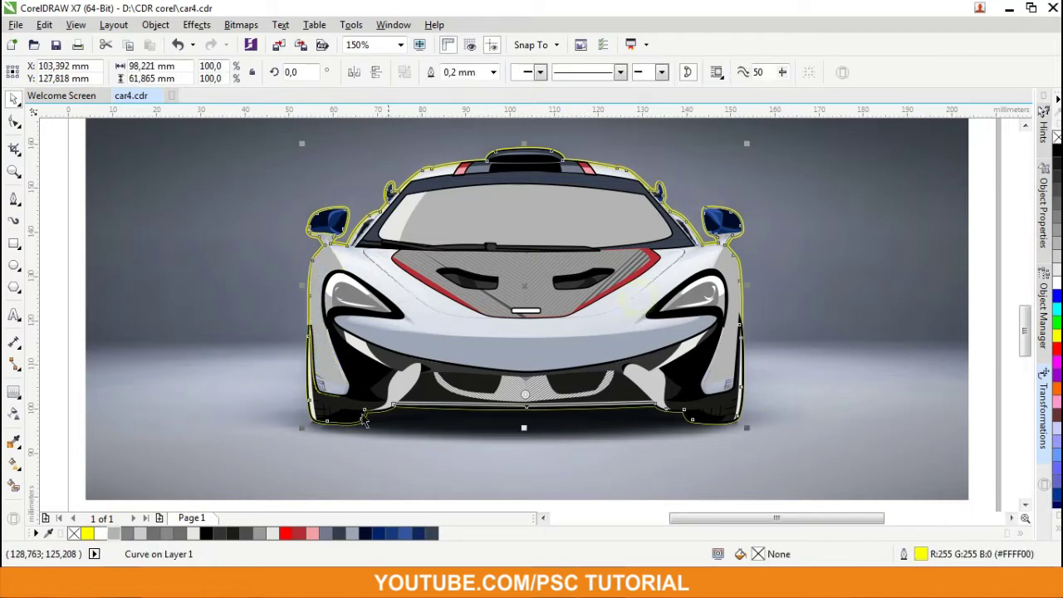
left_click(526, 246)
scroll(660, 200, "up", 5)
scroll(660, 200, "up", 1)
key("space")
left_click(787, 302)
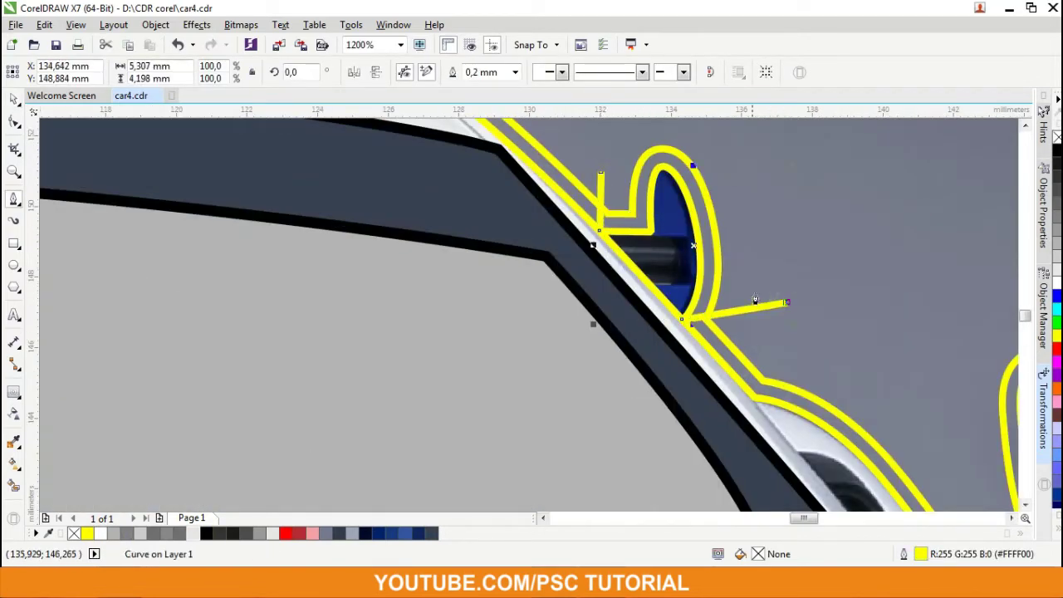
key("Delete")
left_click(586, 241)
left_click(680, 241)
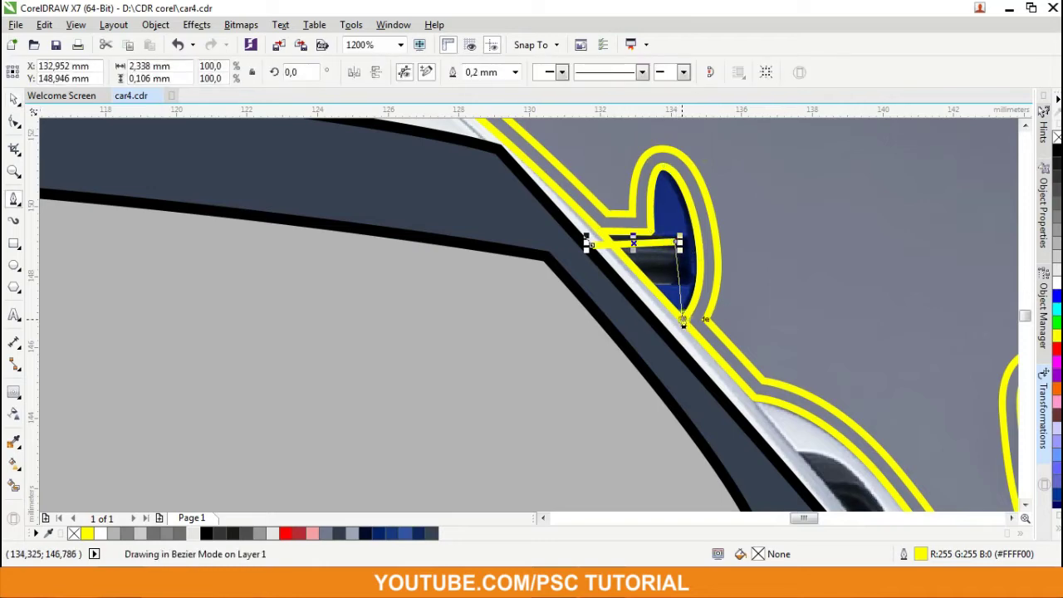
left_click(683, 322)
left_click(587, 241)
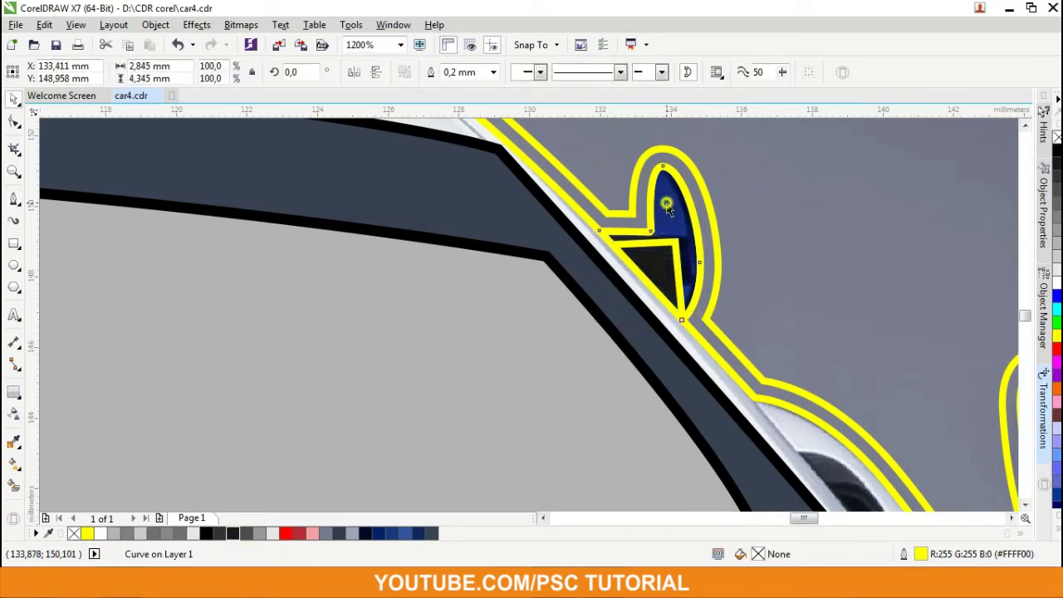
scroll(667, 207, "down", 4)
scroll(651, 266, "up", 4)
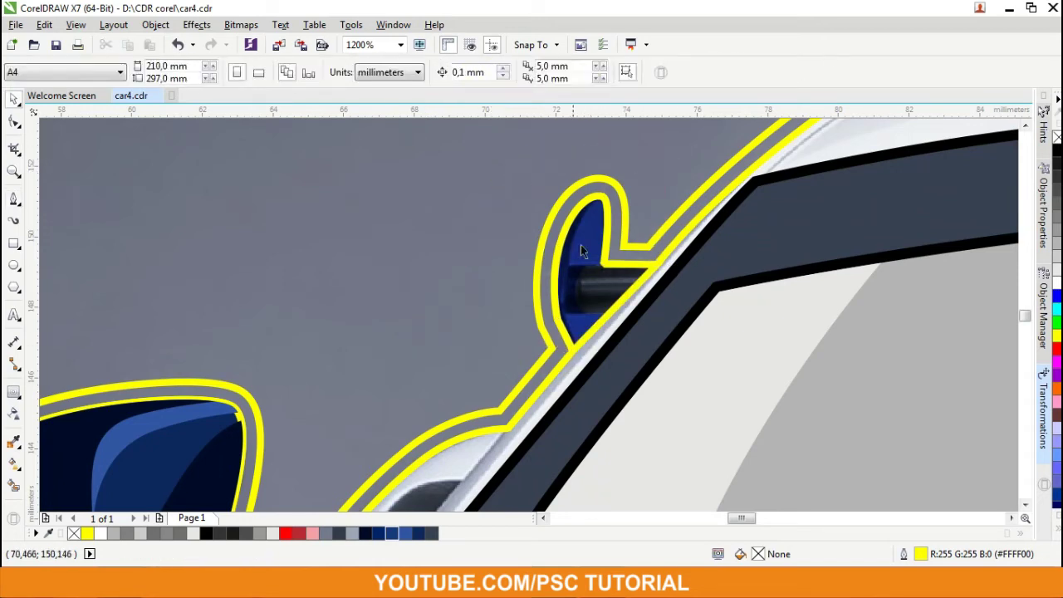
Step: Draw a closed shape over the opposite pillar light and fill it black
left_click(723, 261)
left_click(600, 263)
left_click(723, 261)
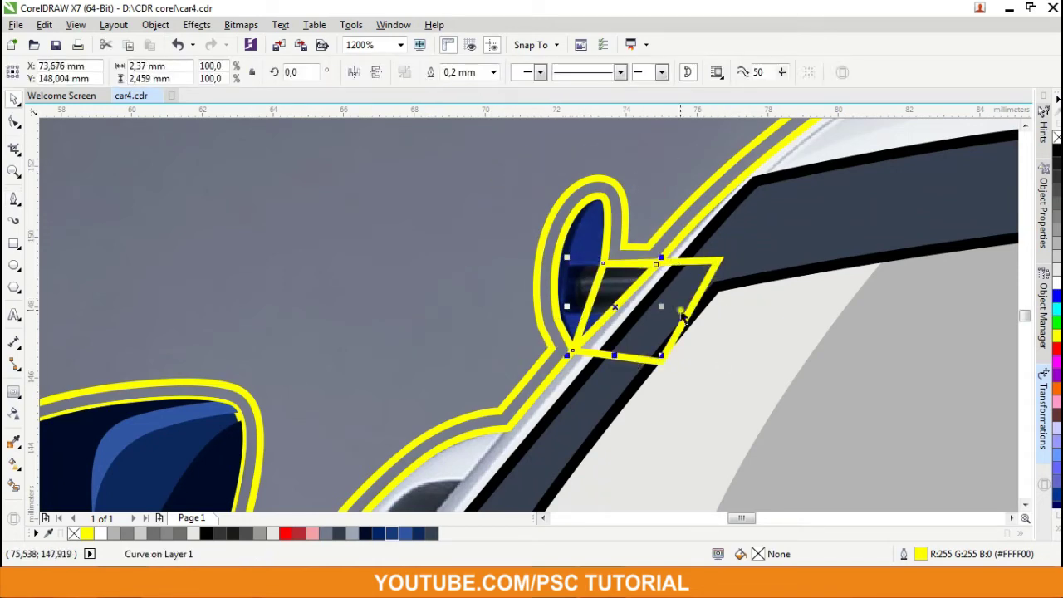
left_click(402, 536)
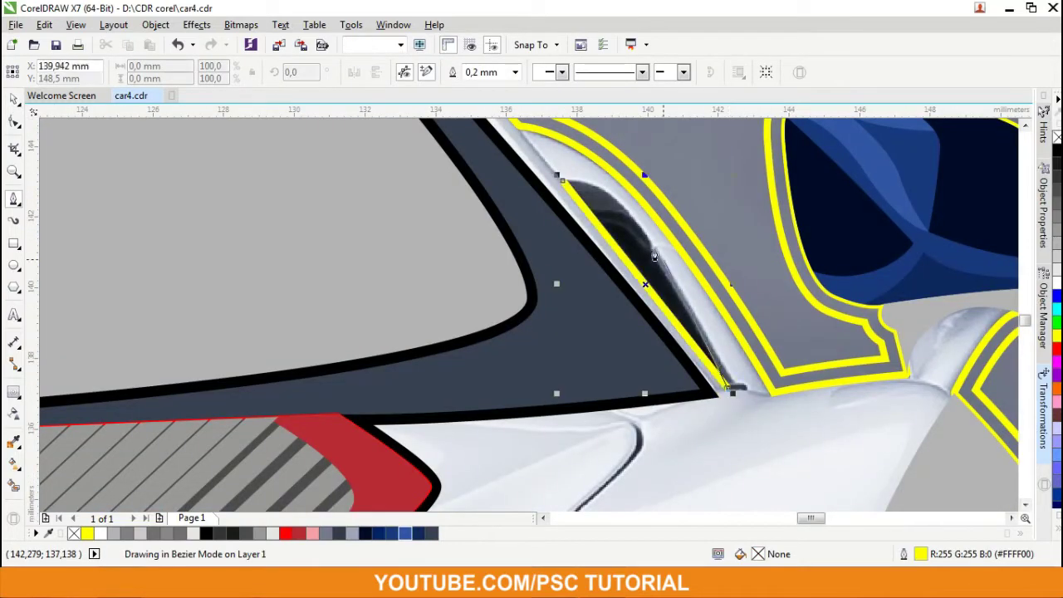
left_click(654, 256)
Step: Draw a shadow shape along the windshield pillar and fill it dark
scroll(654, 256, "down", 6)
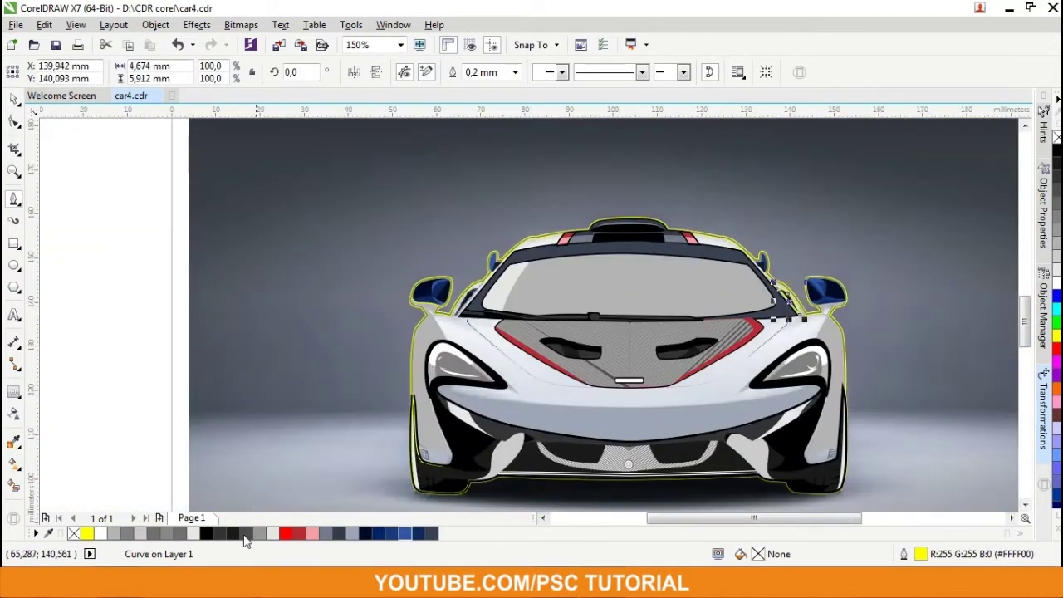
scroll(469, 291, "up", 5)
left_click(410, 401)
left_click(533, 257)
scroll(473, 290, "up", 2)
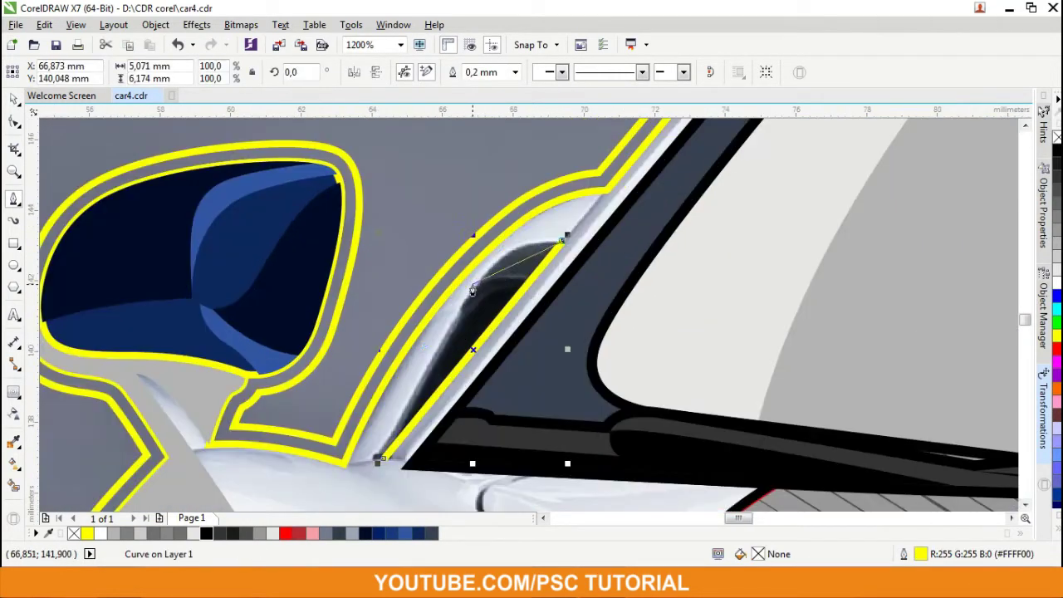
left_click(220, 533)
scroll(451, 304, "down", 5)
scroll(415, 290, "up", 1)
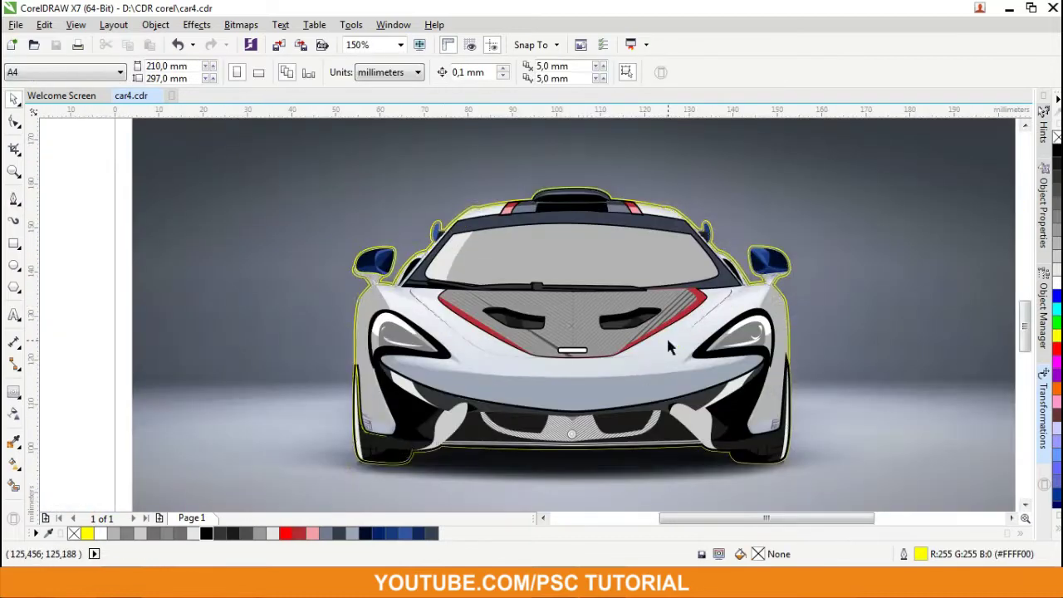
Step: Darken the car body grey, select all 93 traced shapes, and move them left of the photo
left_click(259, 532)
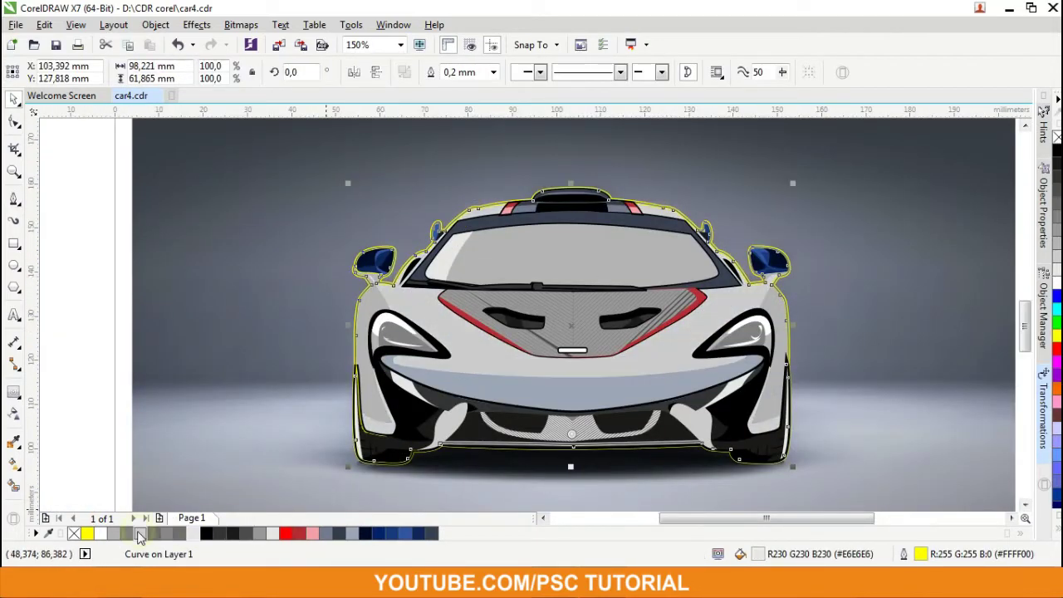
scroll(298, 335, "down", 1)
scroll(671, 309, "up", 2)
scroll(671, 309, "up", 1)
scroll(671, 309, "down", 3)
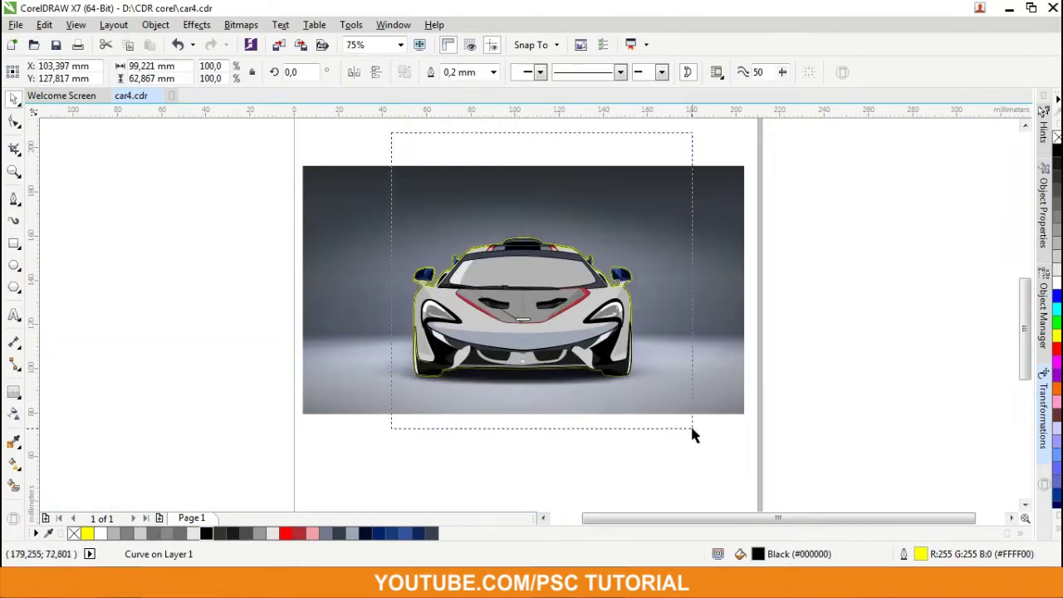
left_click(326, 146)
left_click(487, 280)
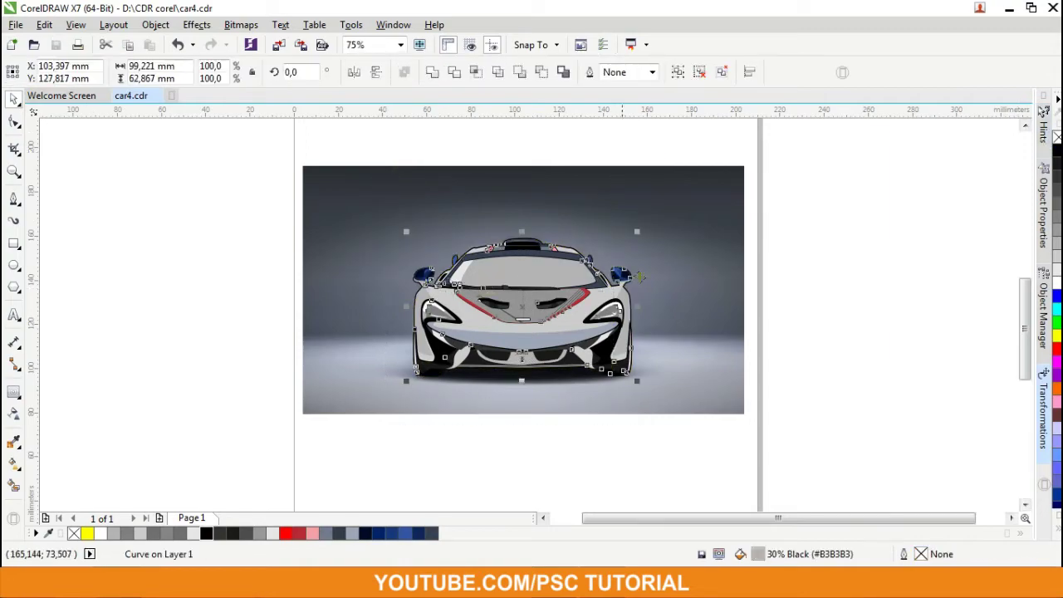
left_click_drag(588, 308, 544, 309)
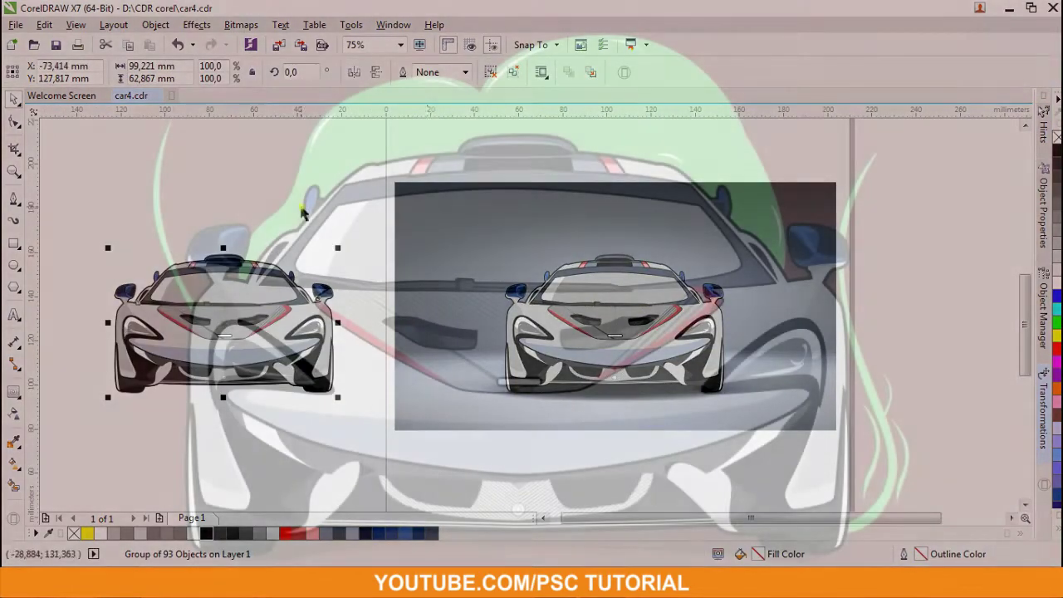